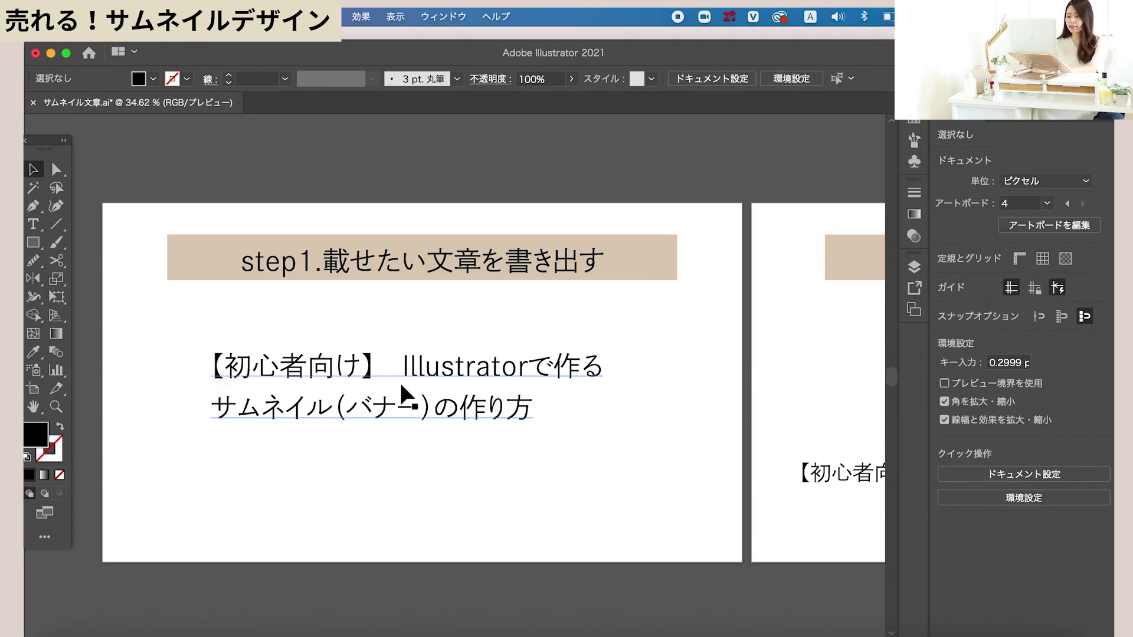
# - Begin a new document with Cmd+N for the thumbnail
pyautogui.press('super+n')
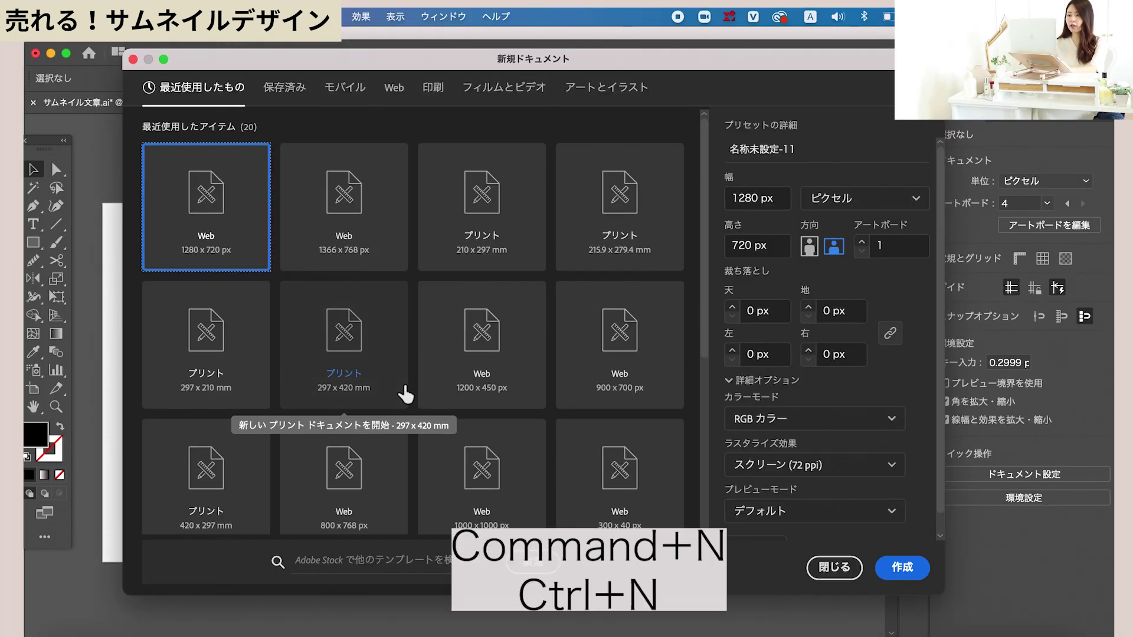
# - Create a 1280 × 720 px document from the Web presets
pyautogui.click(394, 94)
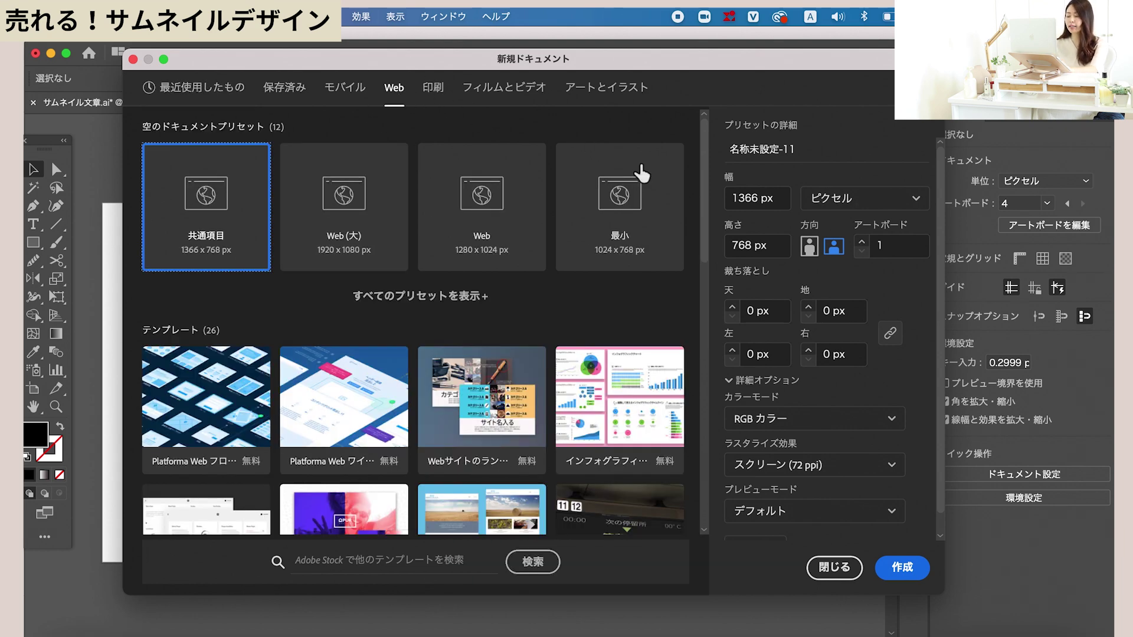
pyautogui.doubleClick(745, 198)
pyautogui.write('1280')
pyautogui.press('Tab')
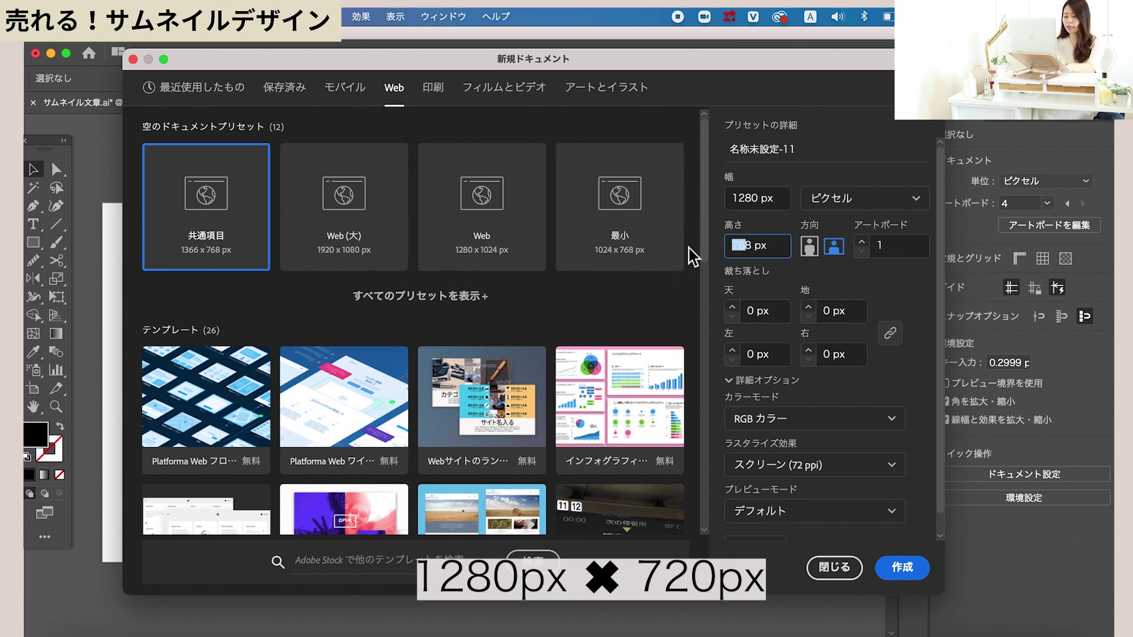
pyautogui.write('78')
pyautogui.press('BackSpace')
pyautogui.write('20')
pyautogui.press('Return')
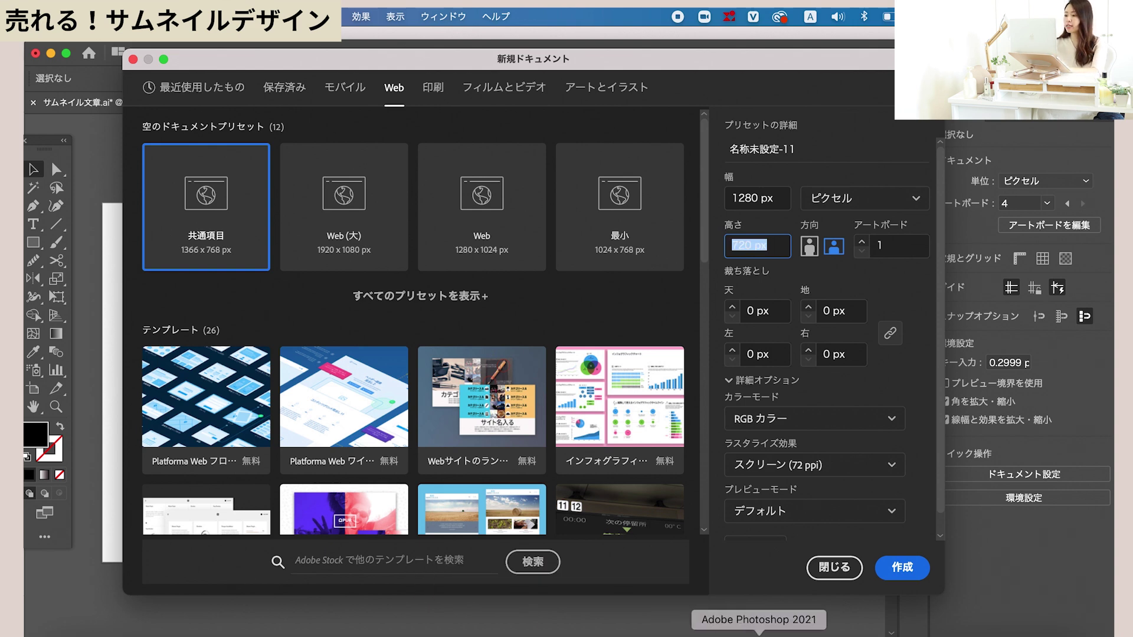
pyautogui.click(900, 579)
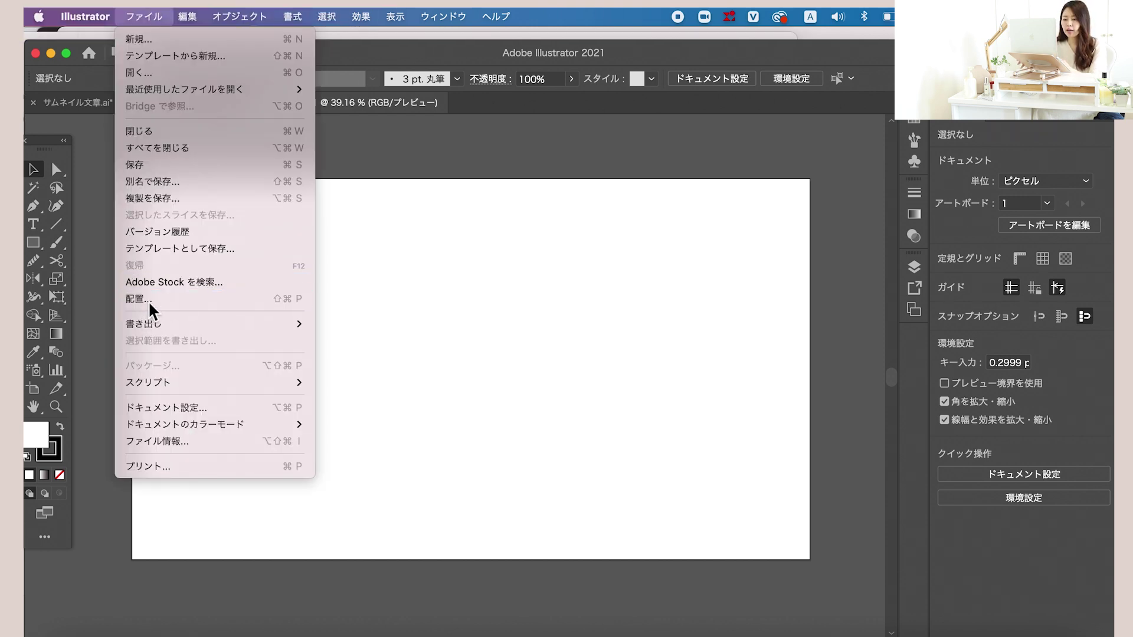
# - Place and embed IMG_6818.JPG, then shift it toward the artboard's right side
pyautogui.click(148, 299)
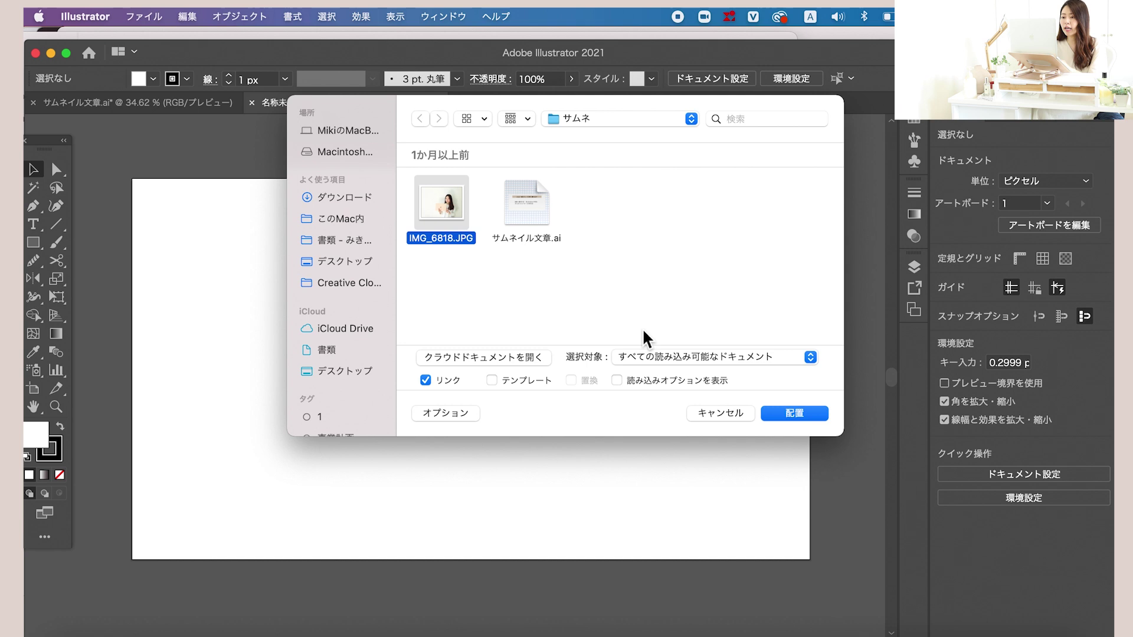
pyautogui.click(794, 414)
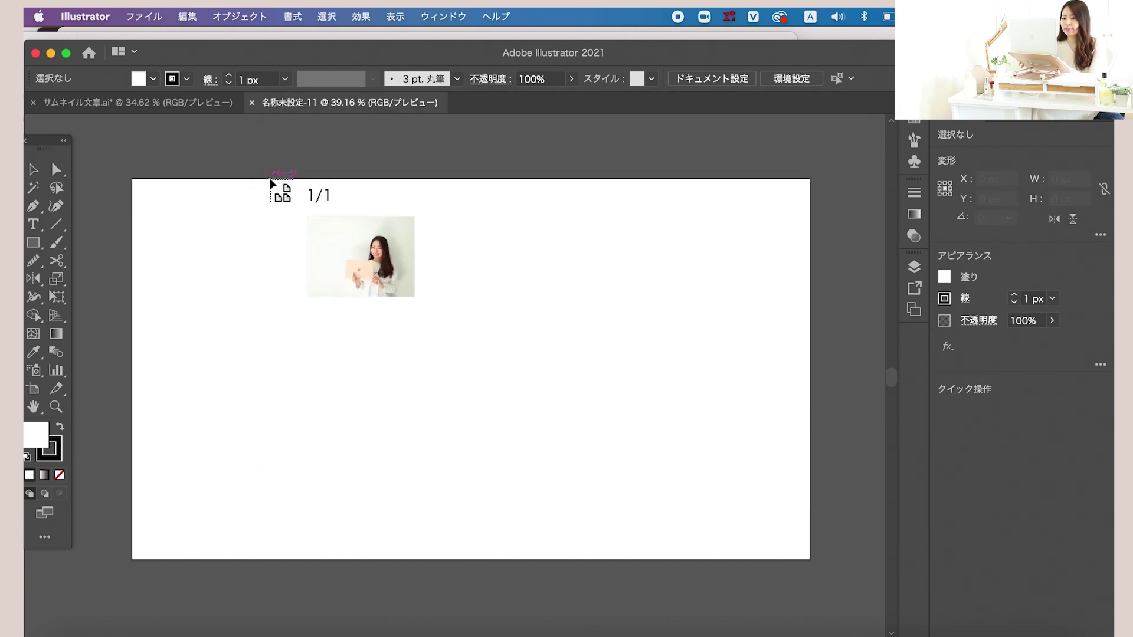
pyautogui.moveTo(270, 178)
pyautogui.mouseDown()
pyautogui.moveTo(833, 512)
pyautogui.moveTo(863, 559)
pyautogui.mouseUp()
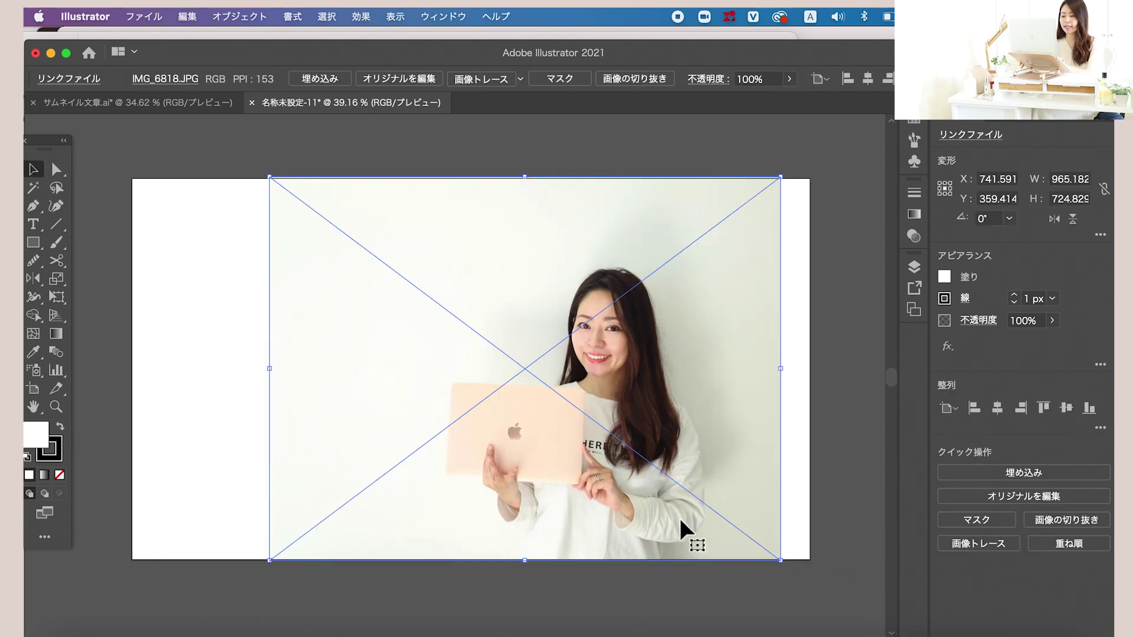
pyautogui.click(322, 79)
pyautogui.scroll(-2, 546, 352)
pyautogui.moveTo(546, 352); pyautogui.dragTo(572, 361)
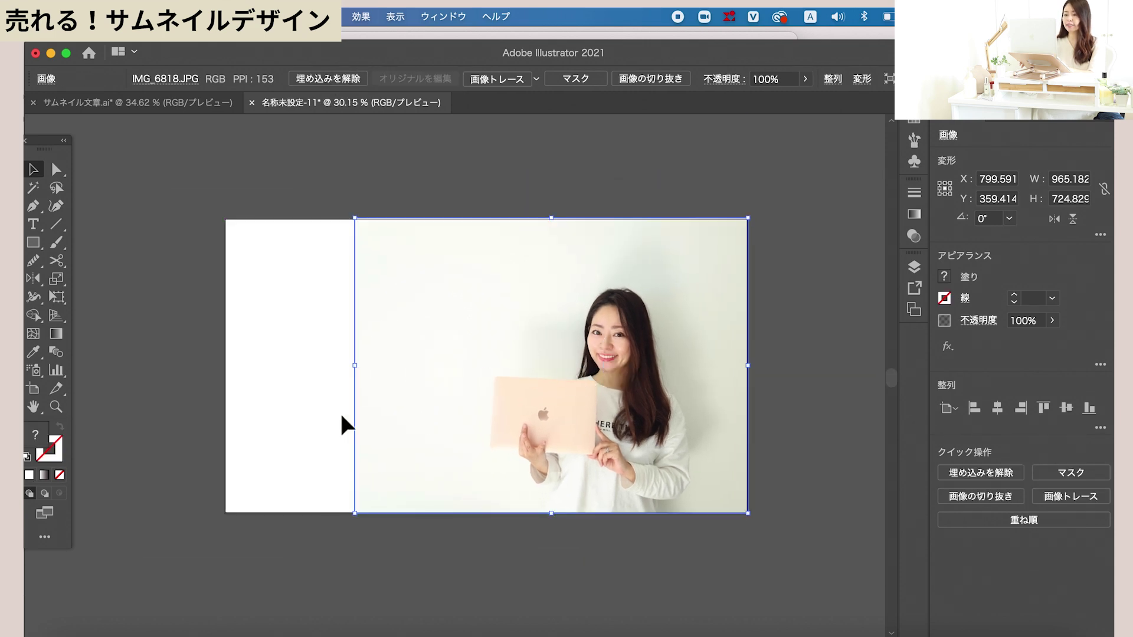
# - Paste the title lines onto the artboard and delete the opening bracket
pyautogui.click(229, 433)
pyautogui.scroll(2, 387, 345)
pyautogui.press('cmd+v')
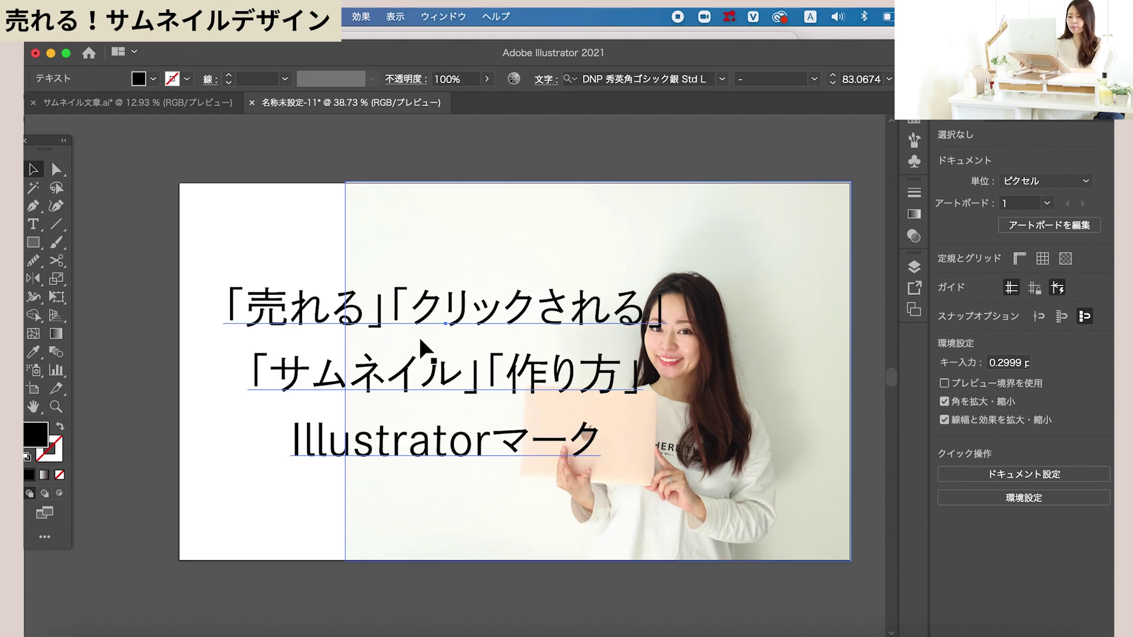
pyautogui.moveTo(435, 329)
pyautogui.mouseDown()
pyautogui.moveTo(430, 306)
pyautogui.moveTo(459, 307)
pyautogui.mouseUp()
pyautogui.click(33, 224)
pyautogui.click(216, 295)
pyautogui.press('BackSpace')
# - Stack the separated keyword lines, aligning 作り方 under サムネイル
pyautogui.moveTo(332, 320); pyautogui.dragTo(316, 319)
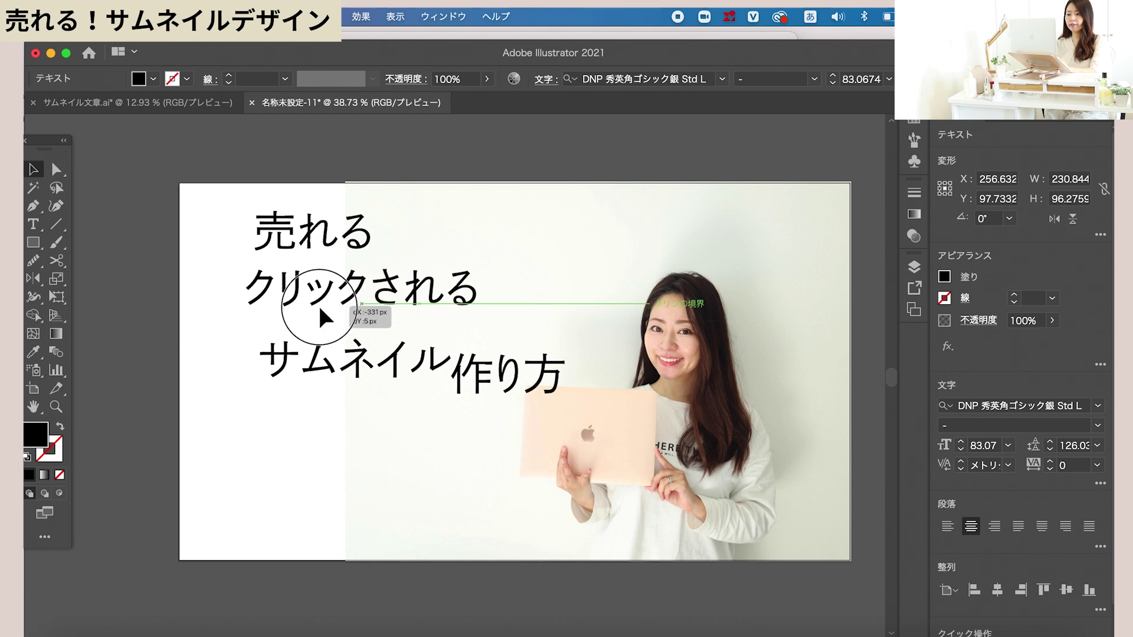
pyautogui.moveTo(336, 431); pyautogui.dragTo(384, 383)
pyautogui.moveTo(509, 389); pyautogui.dragTo(289, 457)
pyautogui.moveTo(380, 357); pyautogui.dragTo(388, 349)
pyautogui.moveTo(330, 446); pyautogui.dragTo(363, 421)
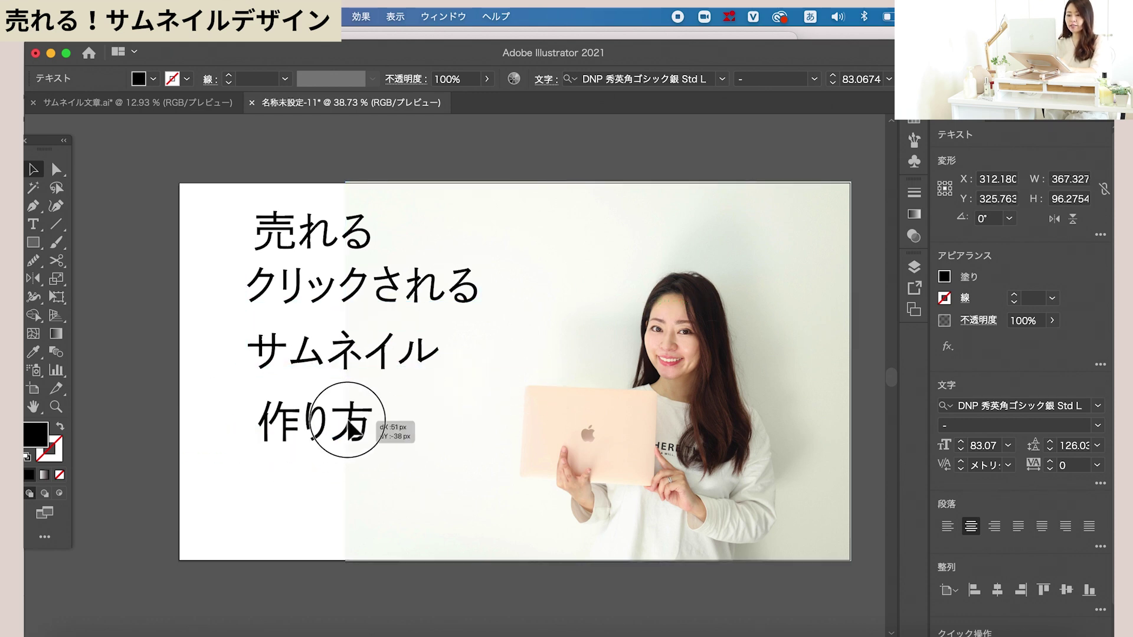
# - Bring the Ai logo to the artboard's lower-left corner
pyautogui.moveTo(200, 251); pyautogui.dragTo(226, 509)
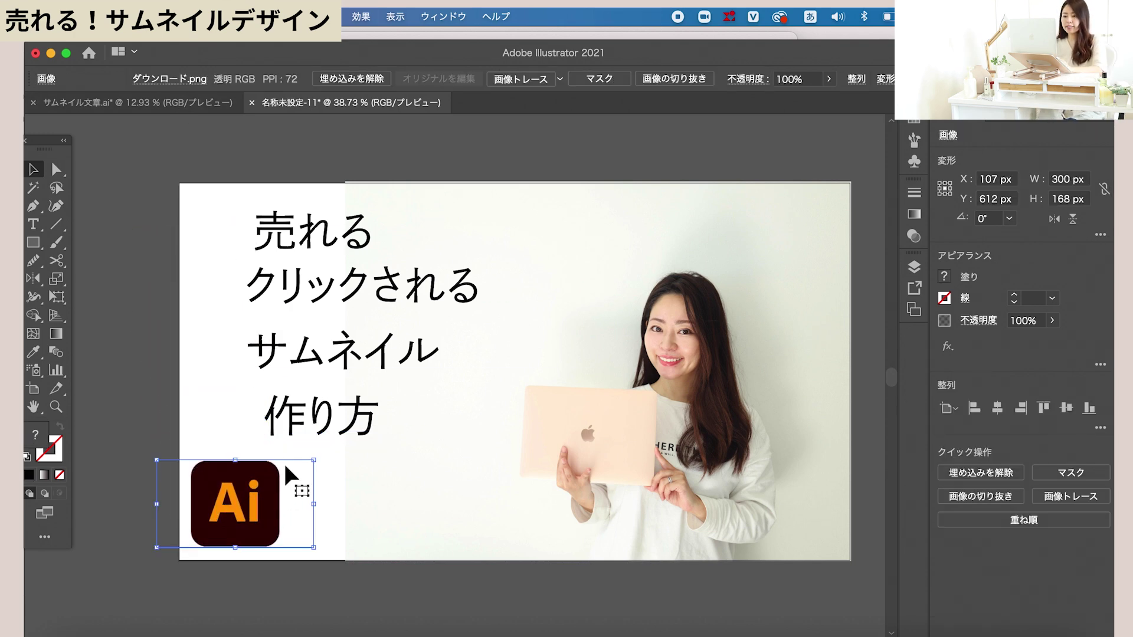
pyautogui.moveTo(316, 405); pyautogui.dragTo(296, 406)
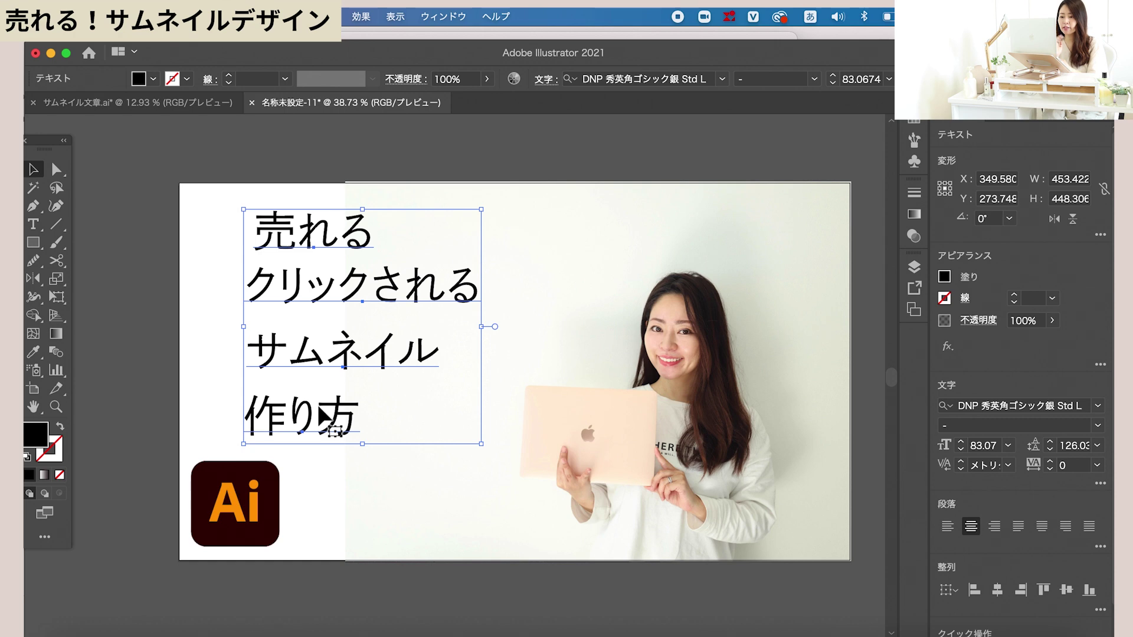
pyautogui.click(230, 508)
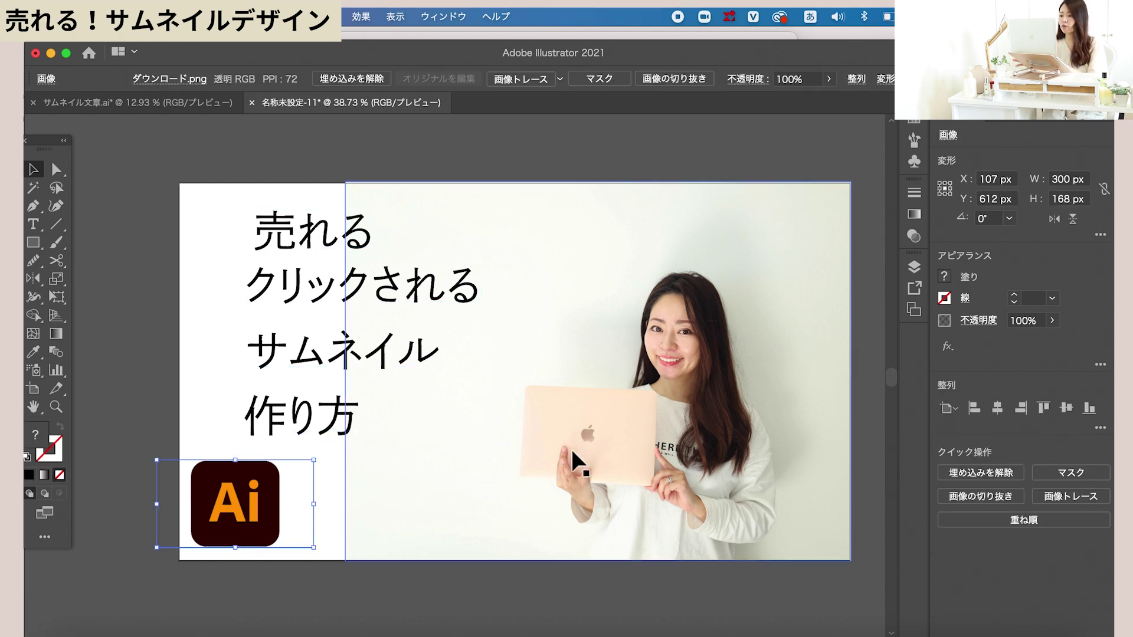
pyautogui.click(571, 449)
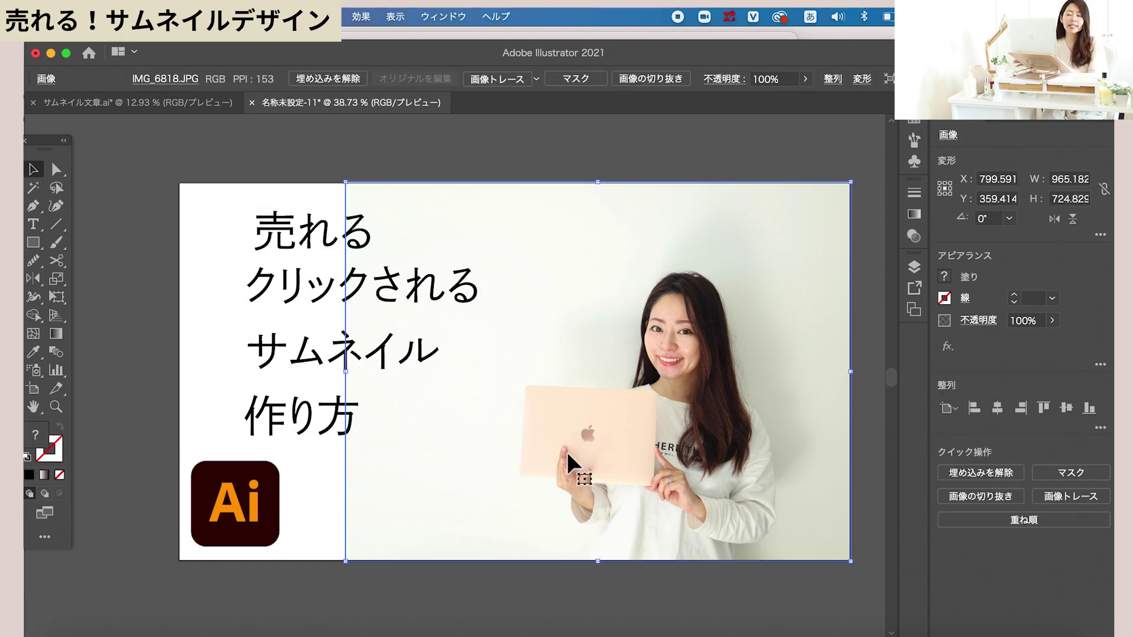
pyautogui.scroll(-3, 587, 440)
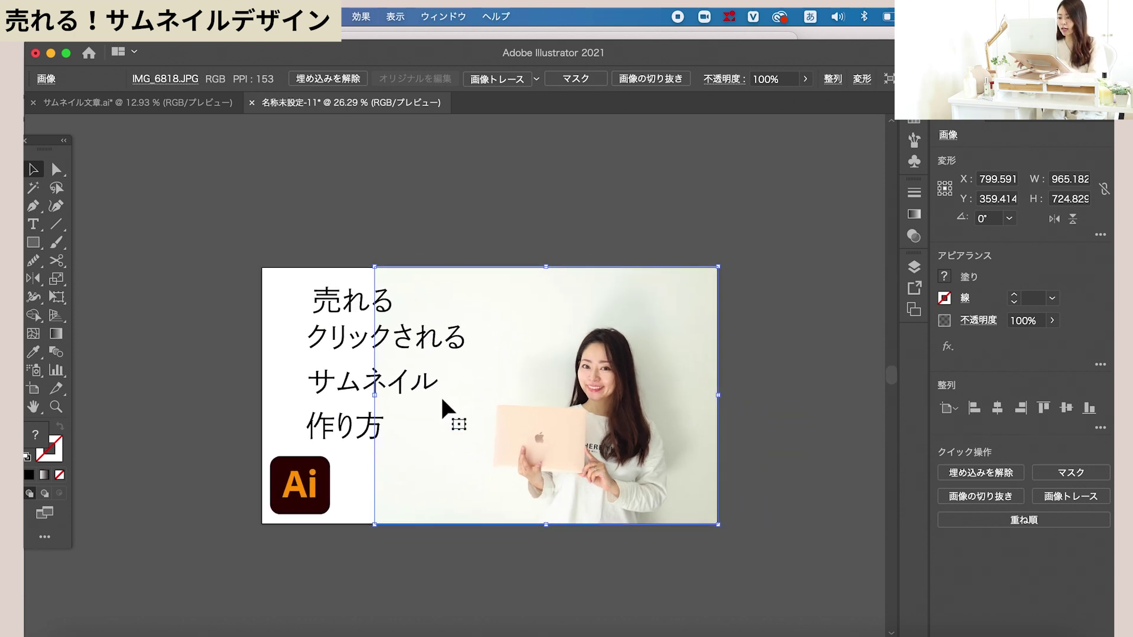
# - Widen the photo to about 1619 × 1216 px and move the Ai logo lower-left
pyautogui.hscroll(2, 440, 394)
pyautogui.hscroll(3, 466, 380)
pyautogui.moveTo(318, 384); pyautogui.dragTo(174, 398)
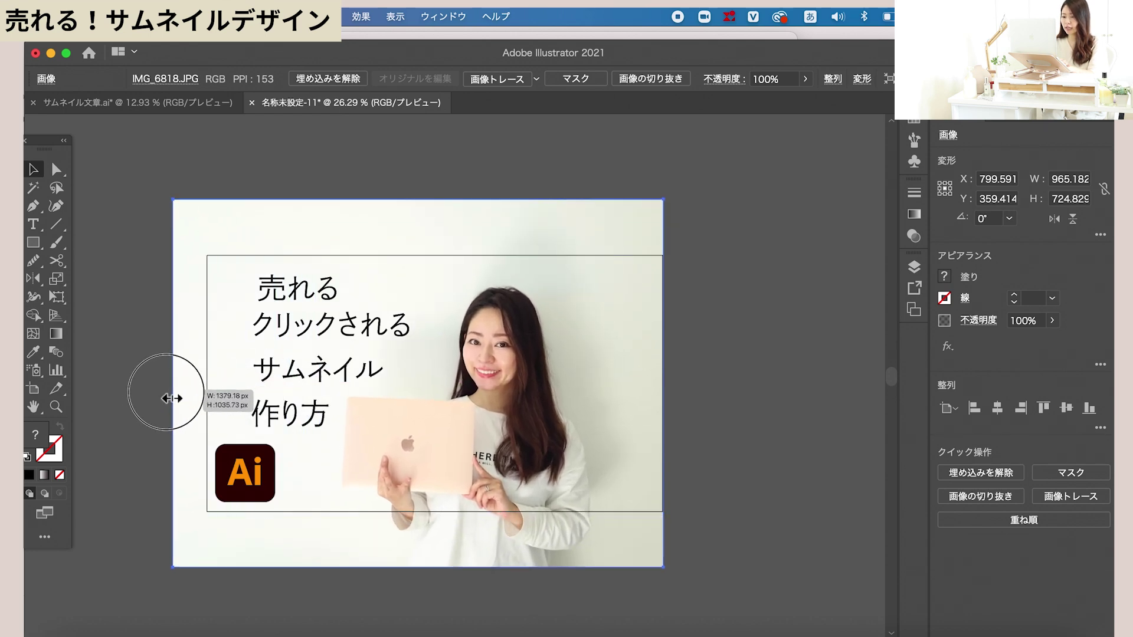
pyautogui.moveTo(174, 397); pyautogui.dragTo(142, 400)
pyautogui.moveTo(519, 419); pyautogui.dragTo(534, 414)
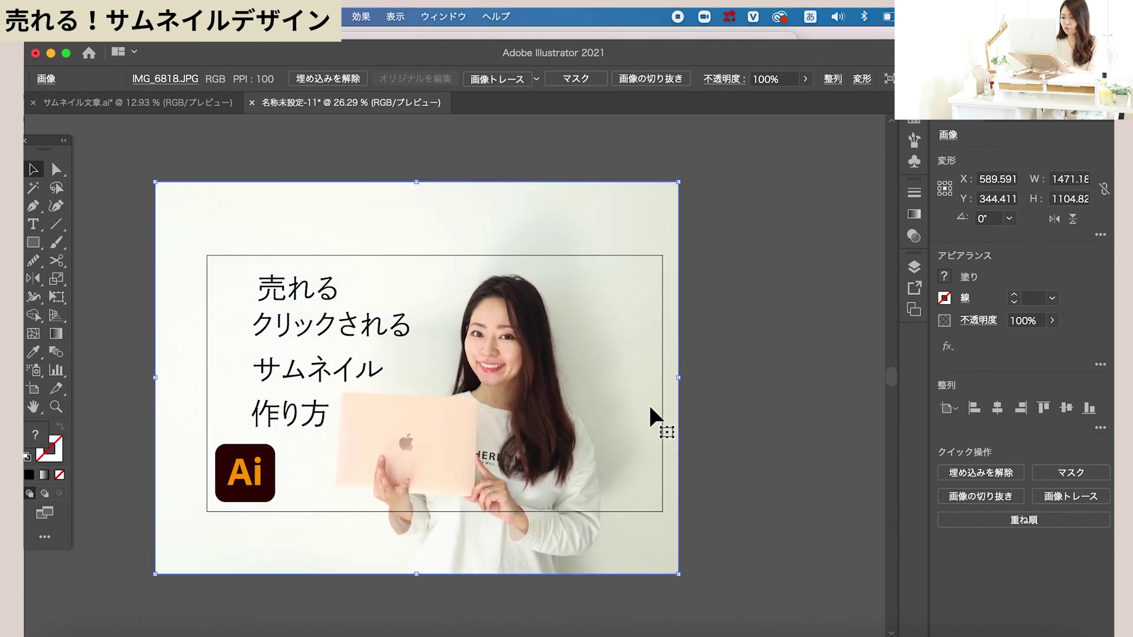
pyautogui.moveTo(673, 384); pyautogui.dragTo(737, 384)
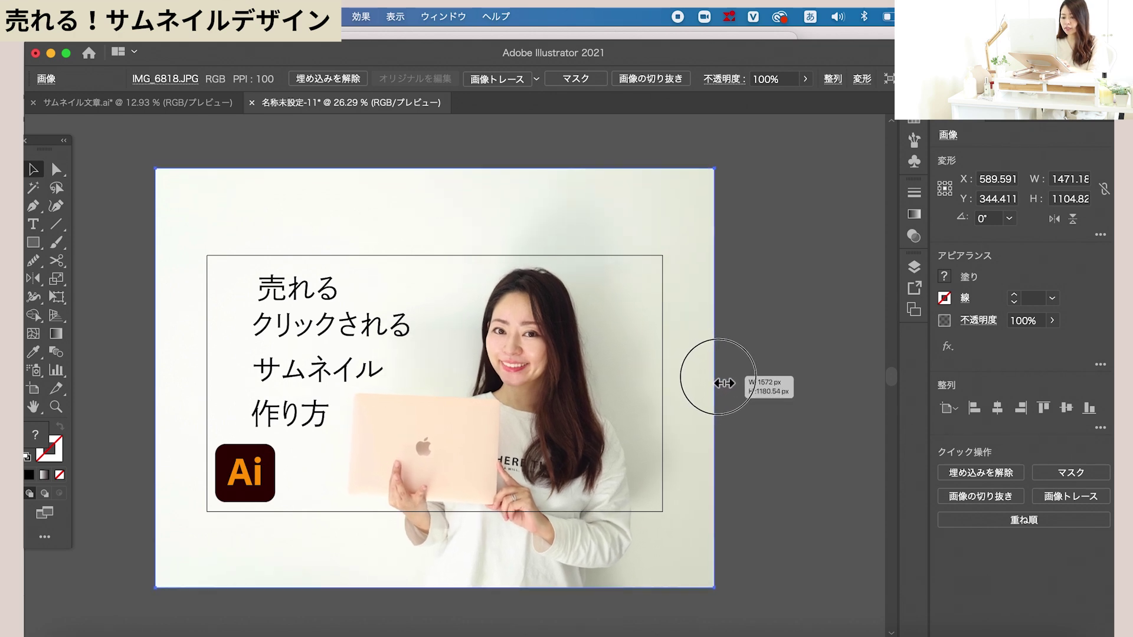
pyautogui.moveTo(736, 384); pyautogui.dragTo(739, 384)
pyautogui.moveTo(254, 495); pyautogui.dragTo(245, 570)
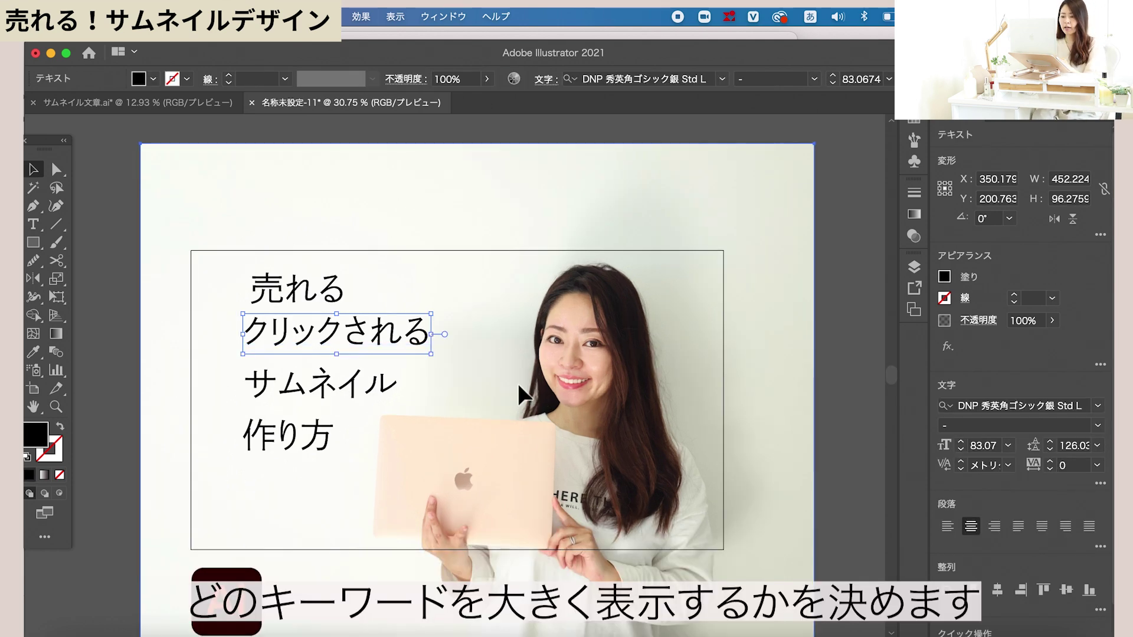
pyautogui.click(503, 388)
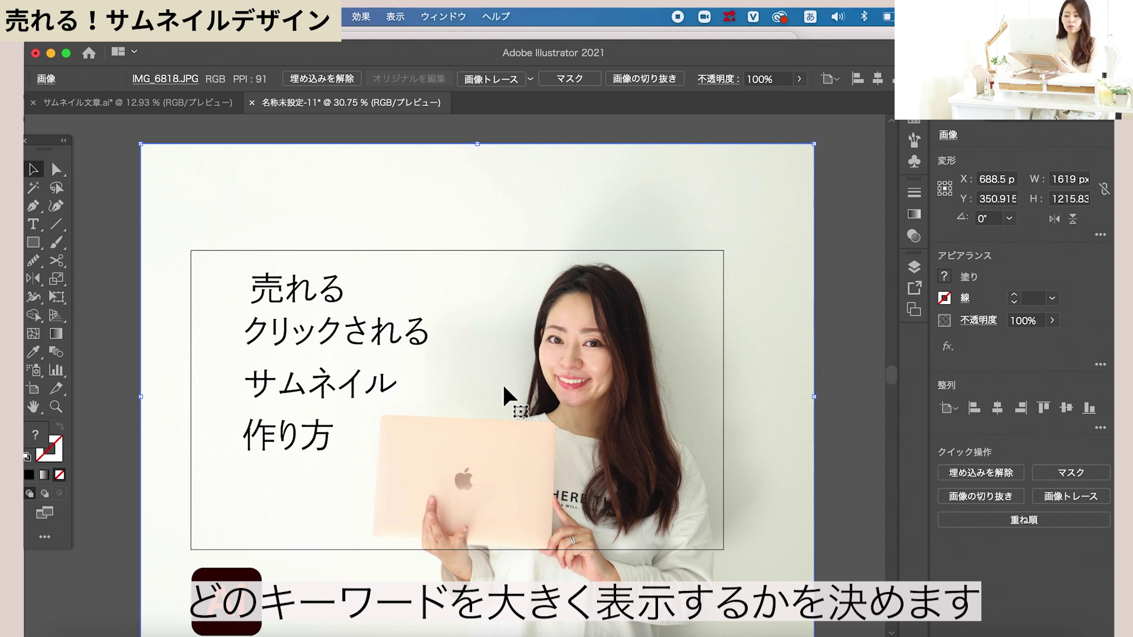
# - Enlarge the サムネイル text and move 作り方 lower beneath it
pyautogui.click(346, 391)
pyautogui.moveTo(390, 385)
pyautogui.mouseDown()
pyautogui.moveTo(458, 380)
pyautogui.moveTo(448, 384)
pyautogui.mouseUp()
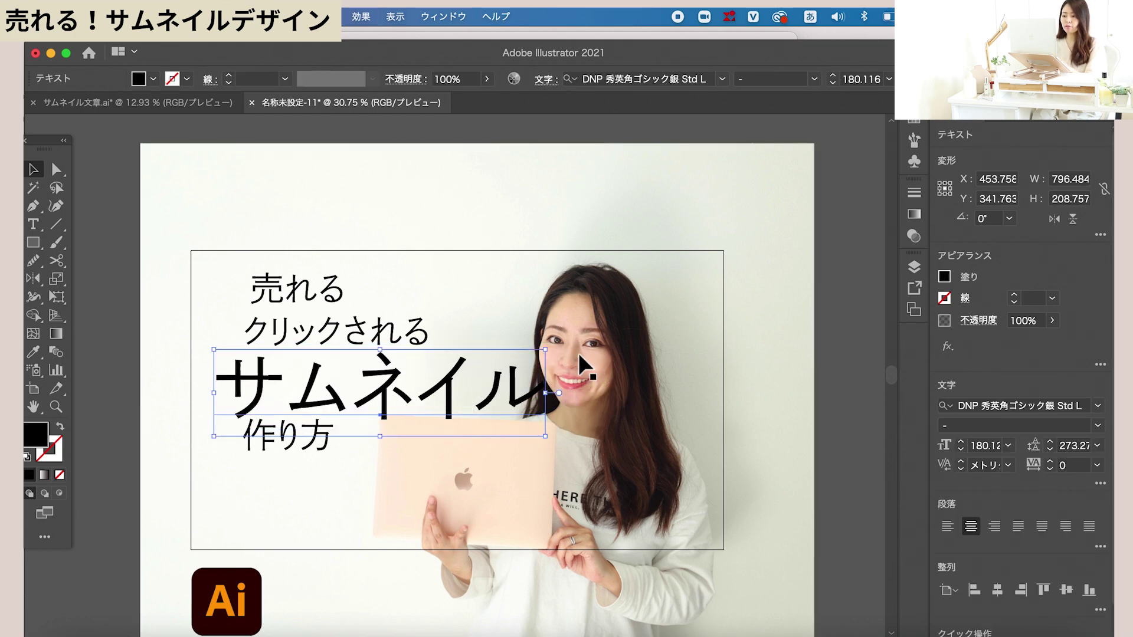
pyautogui.moveTo(609, 349); pyautogui.dragTo(623, 350)
pyautogui.press('super+z')
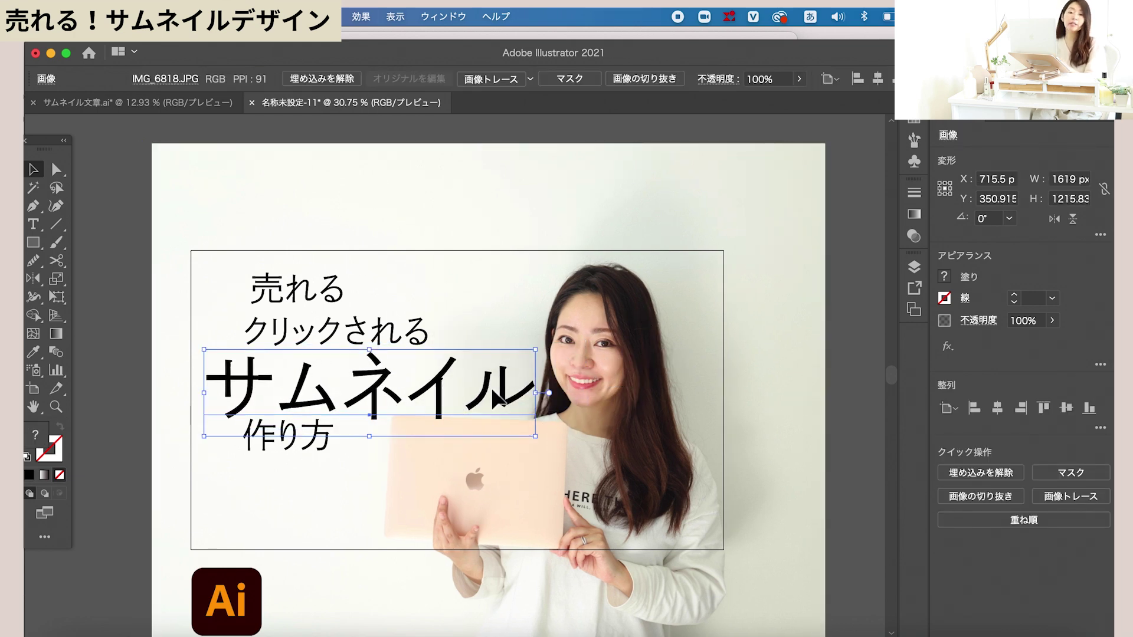
pyautogui.moveTo(272, 447)
pyautogui.mouseDown()
pyautogui.moveTo(271, 476)
pyautogui.moveTo(391, 469)
pyautogui.mouseUp()
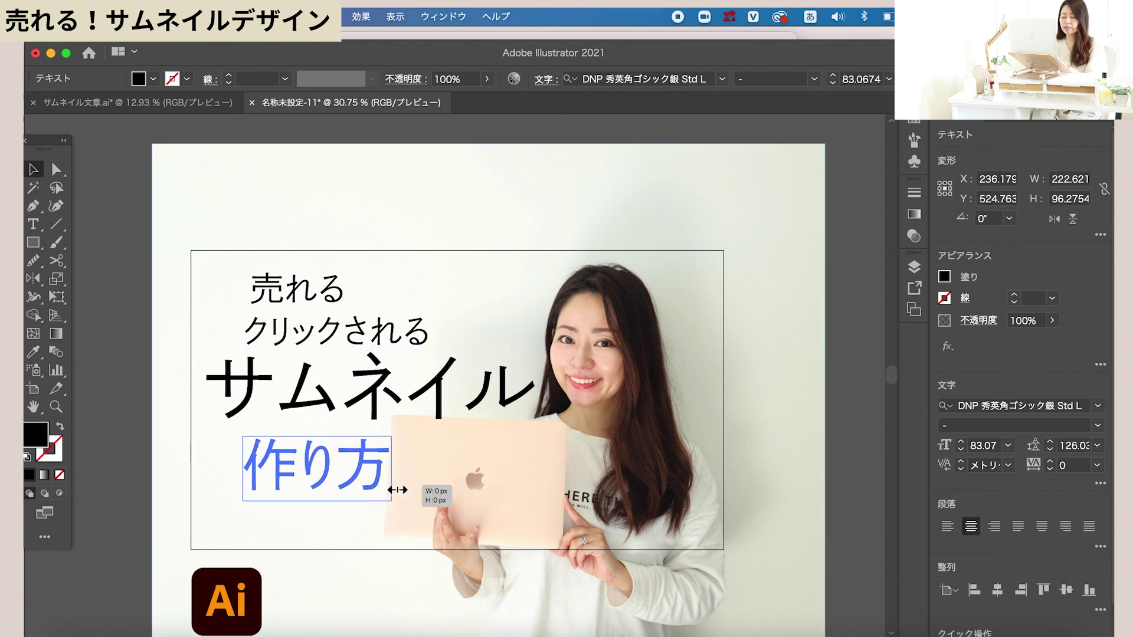
# - Put 売れる and クリックされる side by side above サムネイル, shrunk to about 64.86 pt
pyautogui.moveTo(311, 337); pyautogui.dragTo(427, 299)
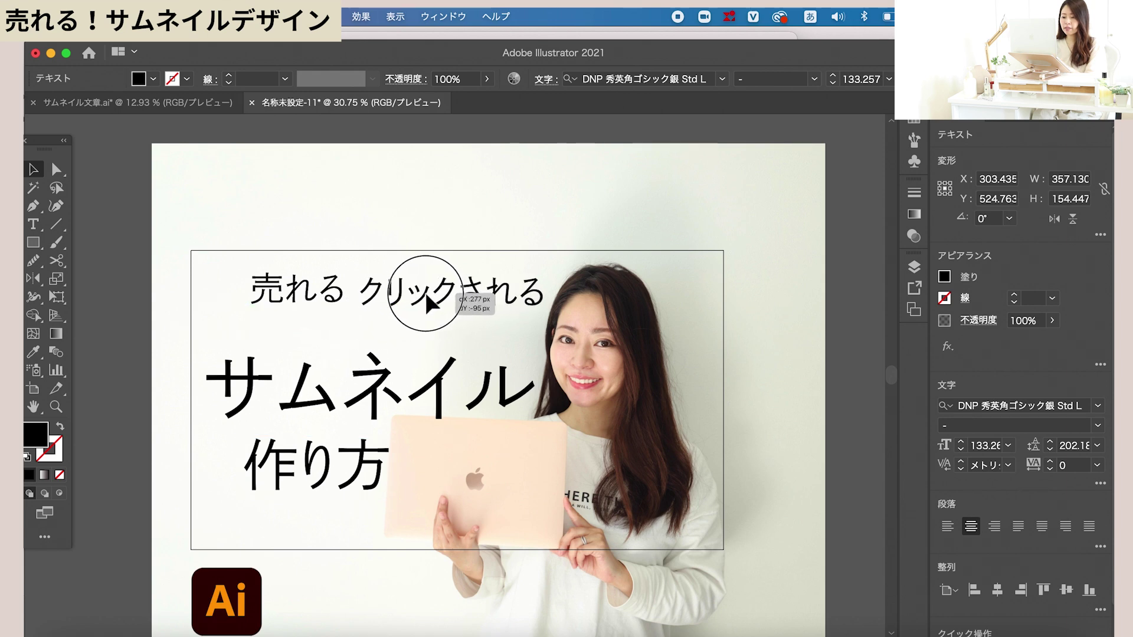
pyautogui.keyDown('shift'); pyautogui.click(302, 289); pyautogui.keyUp('shift')
pyautogui.moveTo(426, 293); pyautogui.dragTo(402, 310)
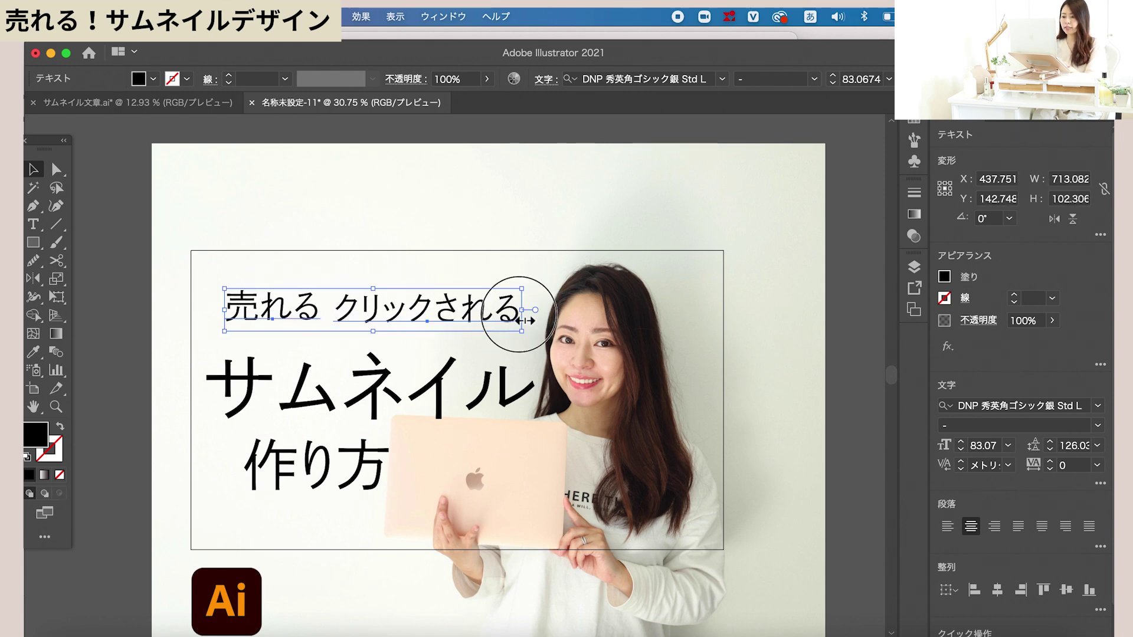
pyautogui.moveTo(507, 318)
pyautogui.mouseDown()
pyautogui.moveTo(455, 313)
pyautogui.moveTo(447, 323)
pyautogui.mouseUp()
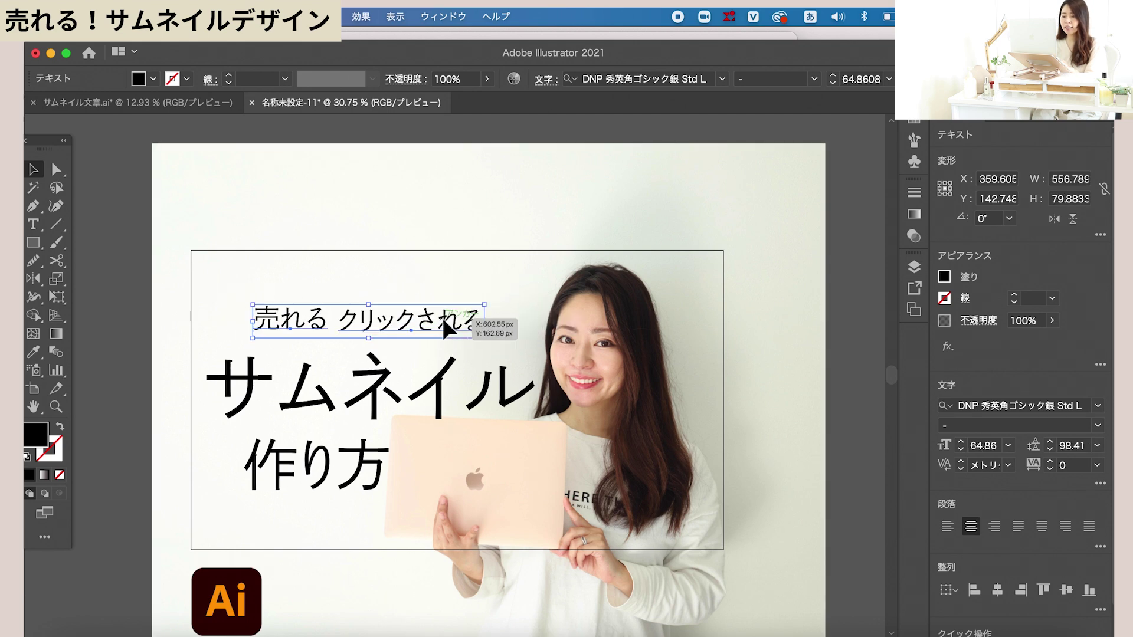
pyautogui.click(145, 349)
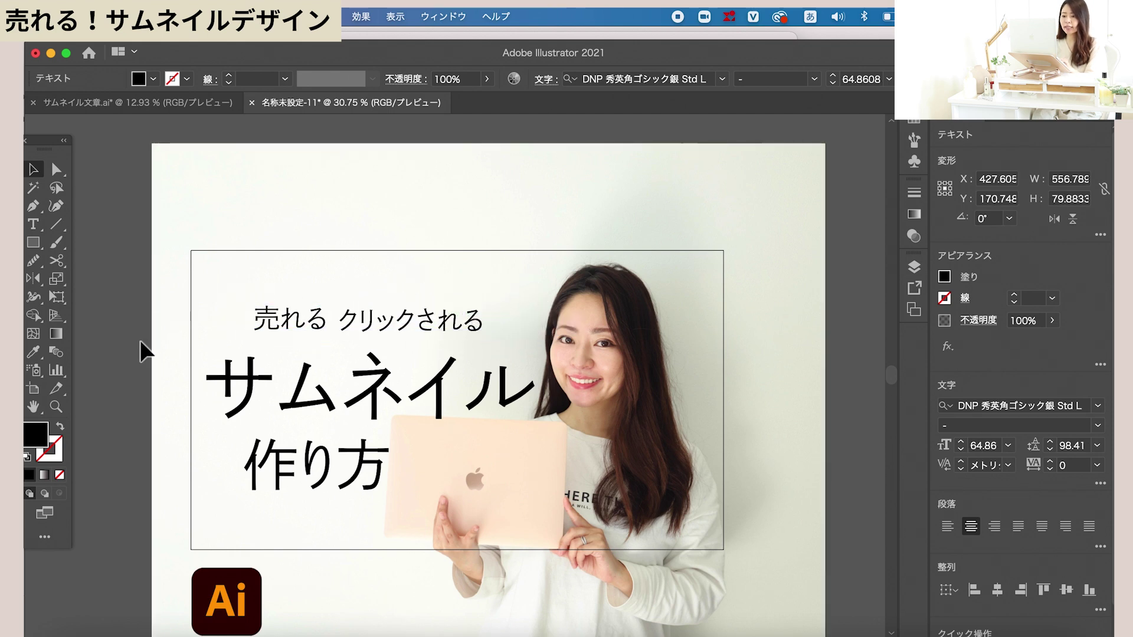
pyautogui.click(401, 325)
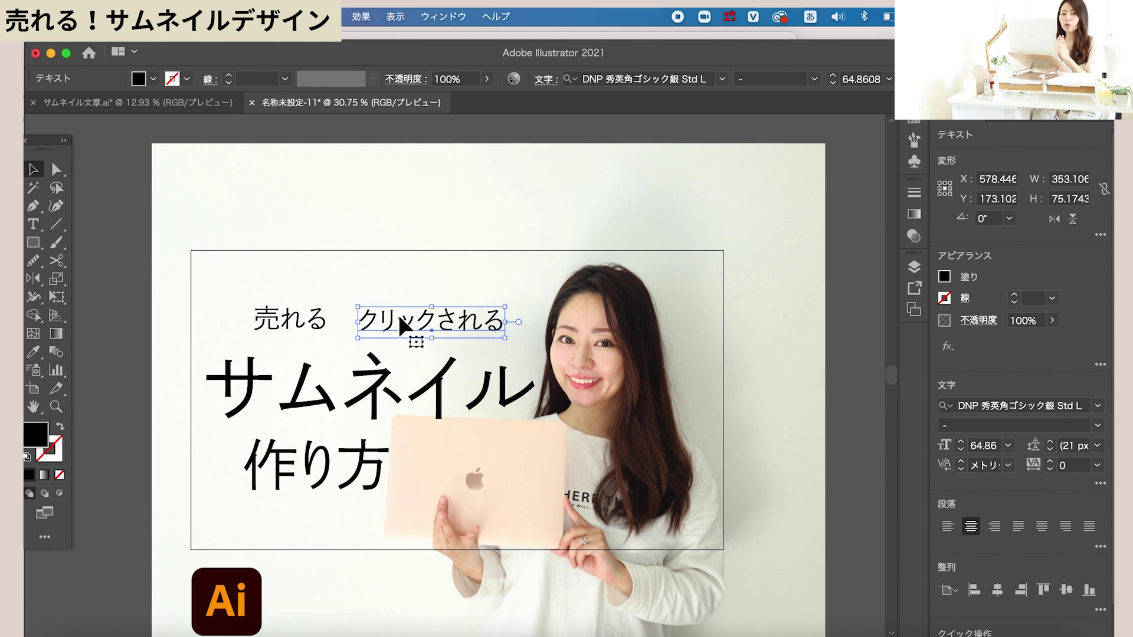
pyautogui.click(1009, 405)
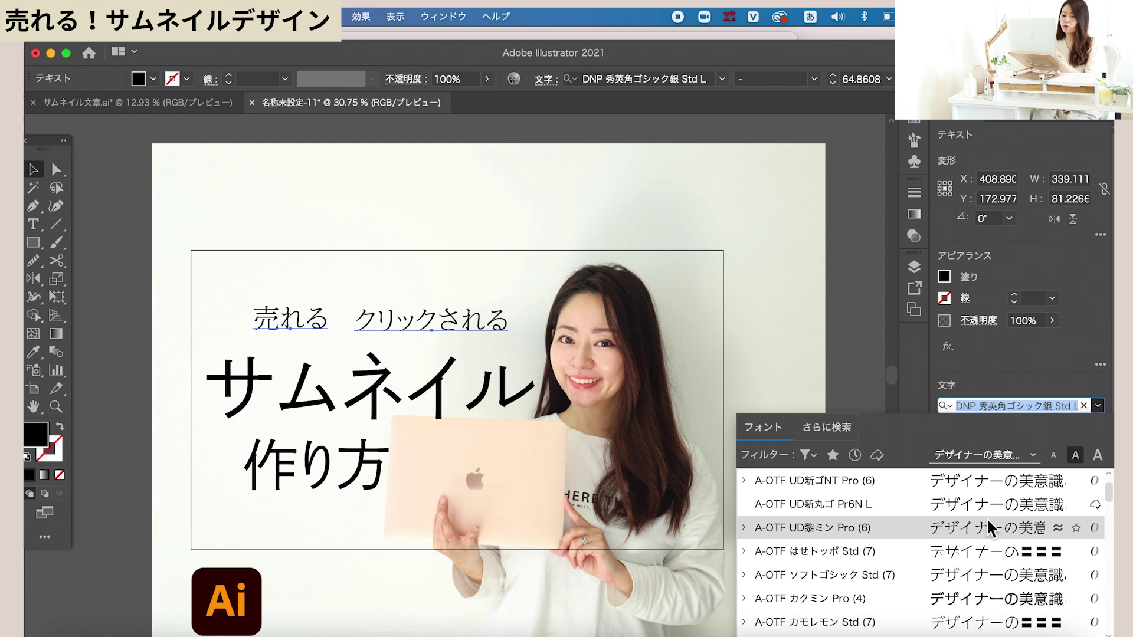
# - Set サムネイル and 作り方 to the A-OTF 秀英初号明朝 Std H font
pyautogui.scroll(-3, 980, 531)
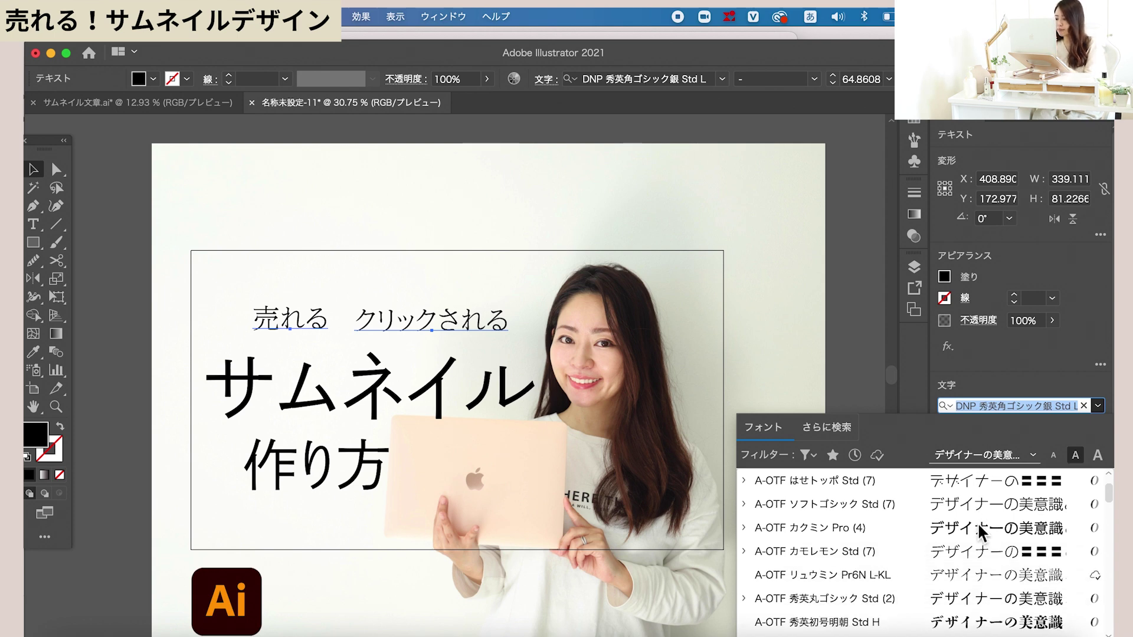
pyautogui.scroll(-5, 961, 579)
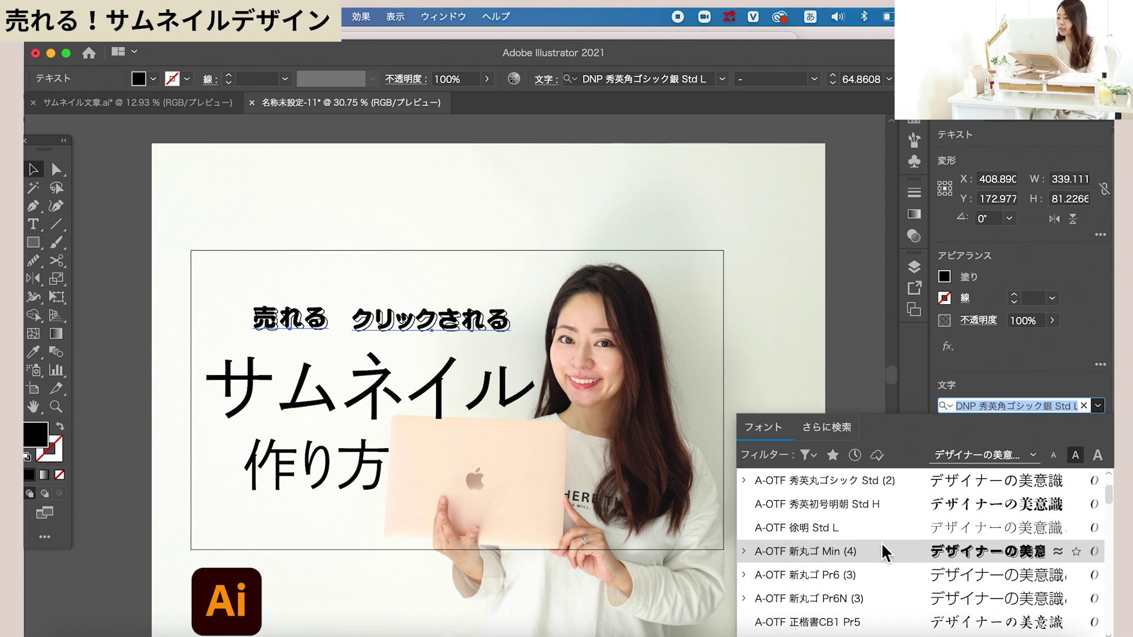
pyautogui.press('Escape')
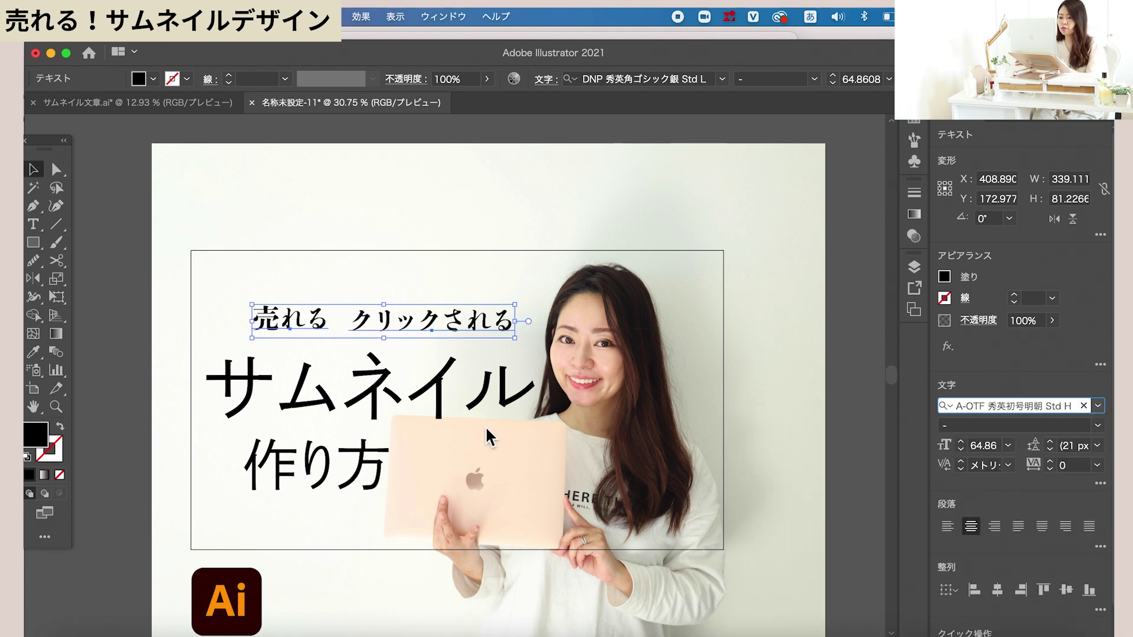
pyautogui.click(463, 405)
pyautogui.click(1097, 405)
pyautogui.click(855, 476)
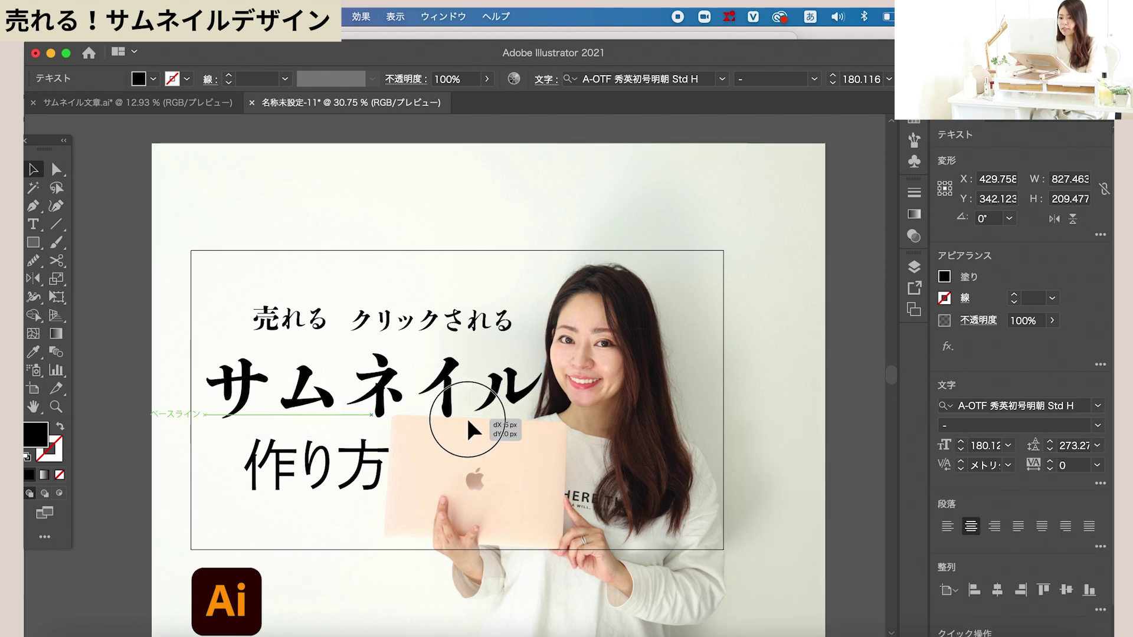
pyautogui.press('Right')
pyautogui.press('Right')
pyautogui.press('Right')
pyautogui.click(375, 475)
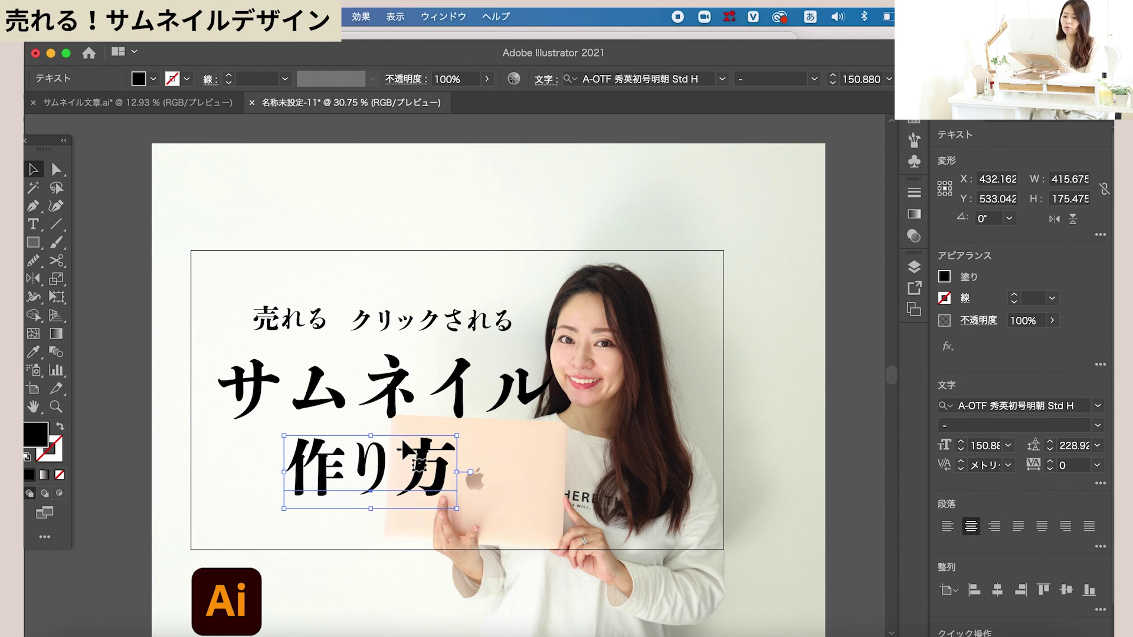
# - Check the label fonts and narrow the photo from its left side
pyautogui.click(406, 391)
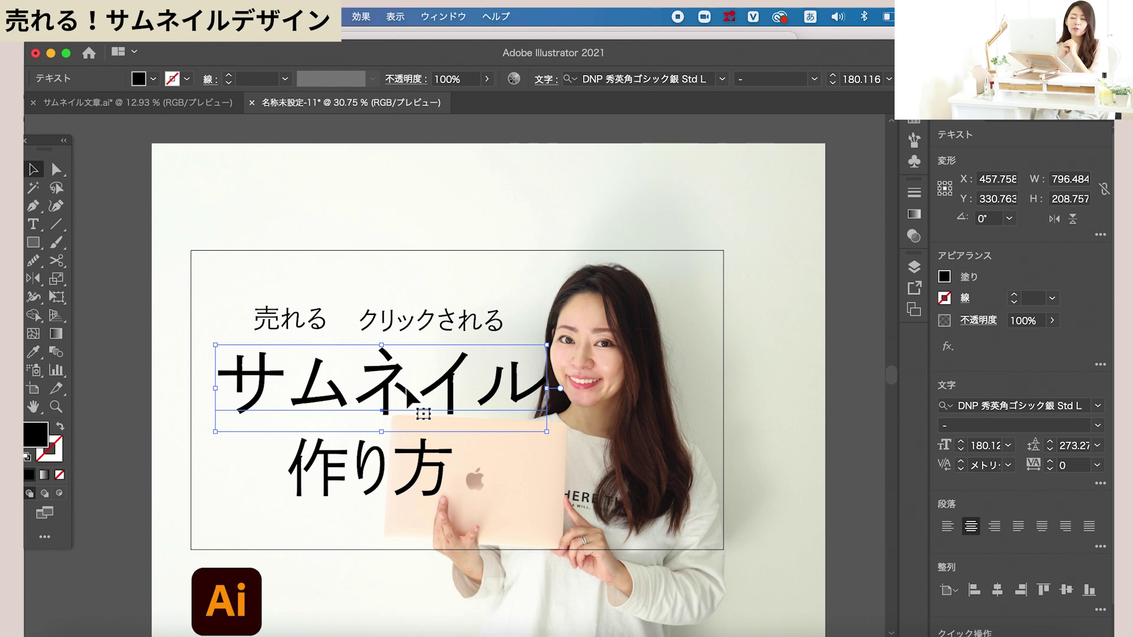
pyautogui.click(199, 460)
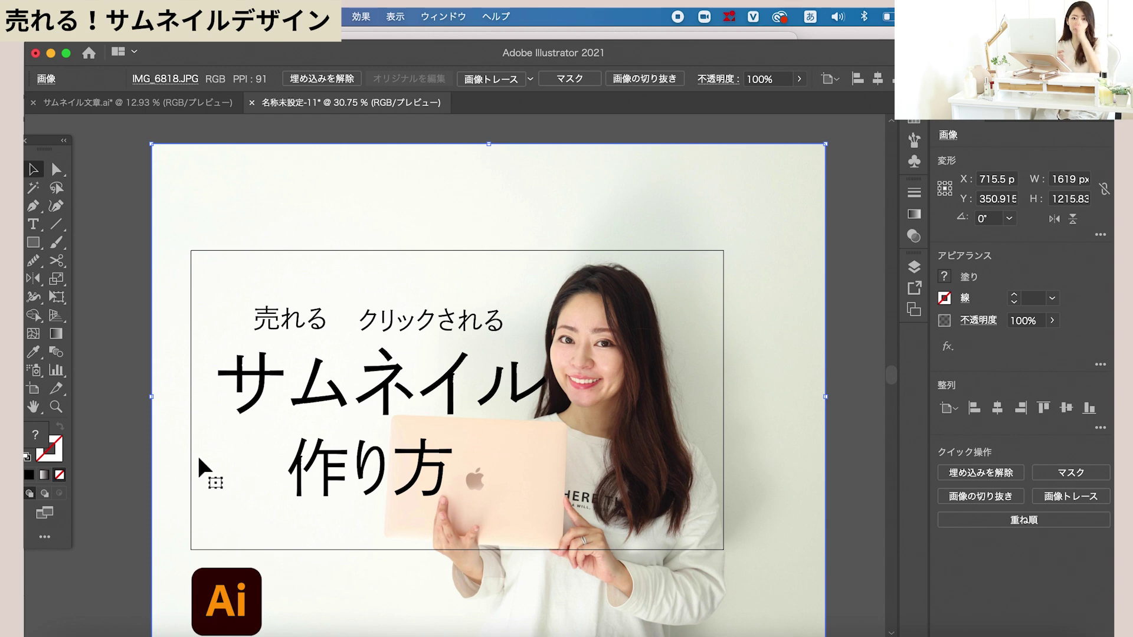
pyautogui.click(319, 324)
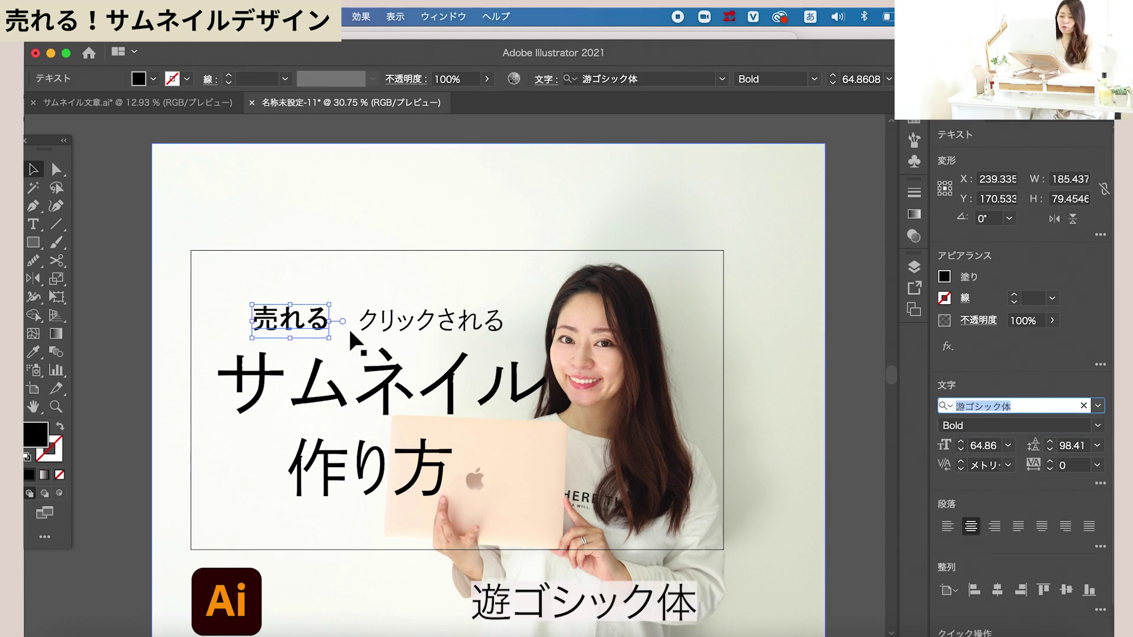
pyautogui.click(401, 324)
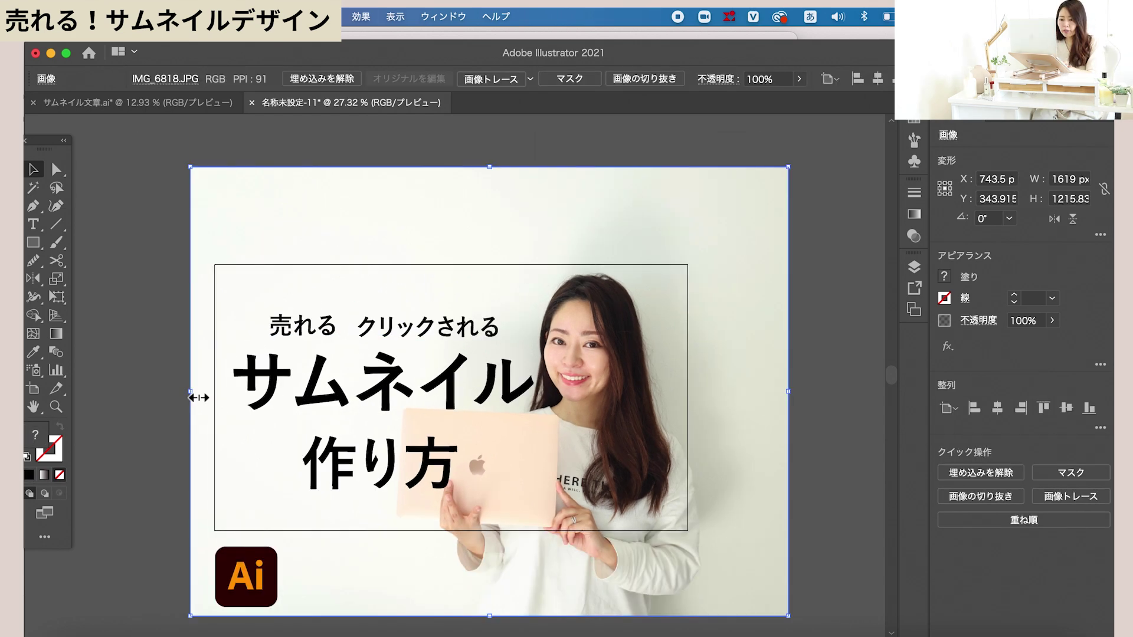
pyautogui.moveTo(197, 397); pyautogui.dragTo(218, 399)
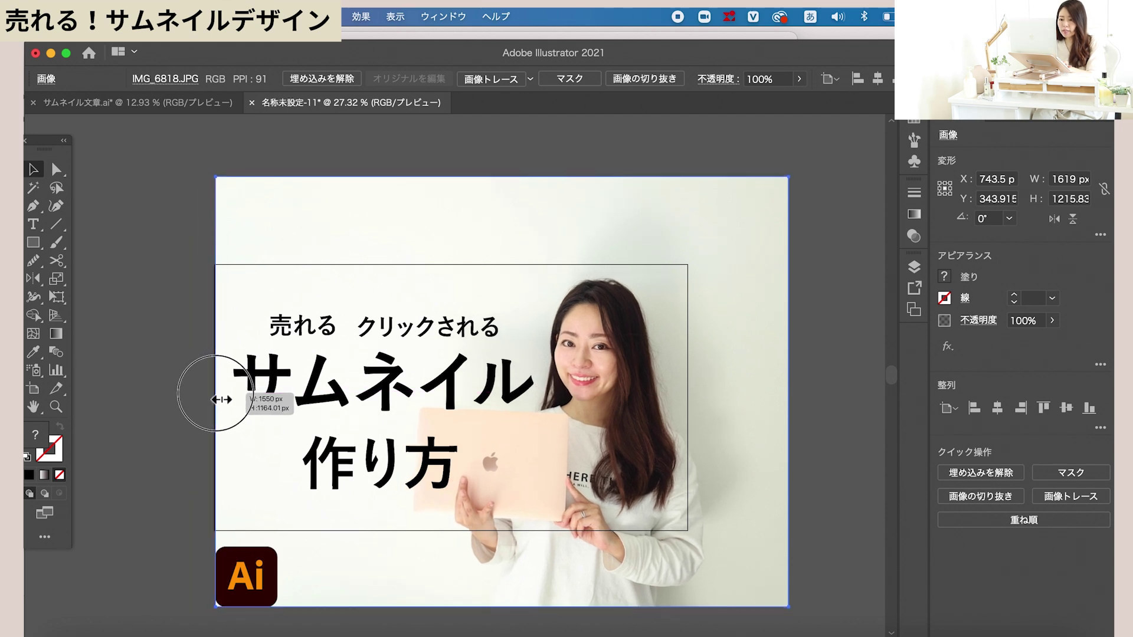
pyautogui.moveTo(218, 400); pyautogui.dragTo(247, 400)
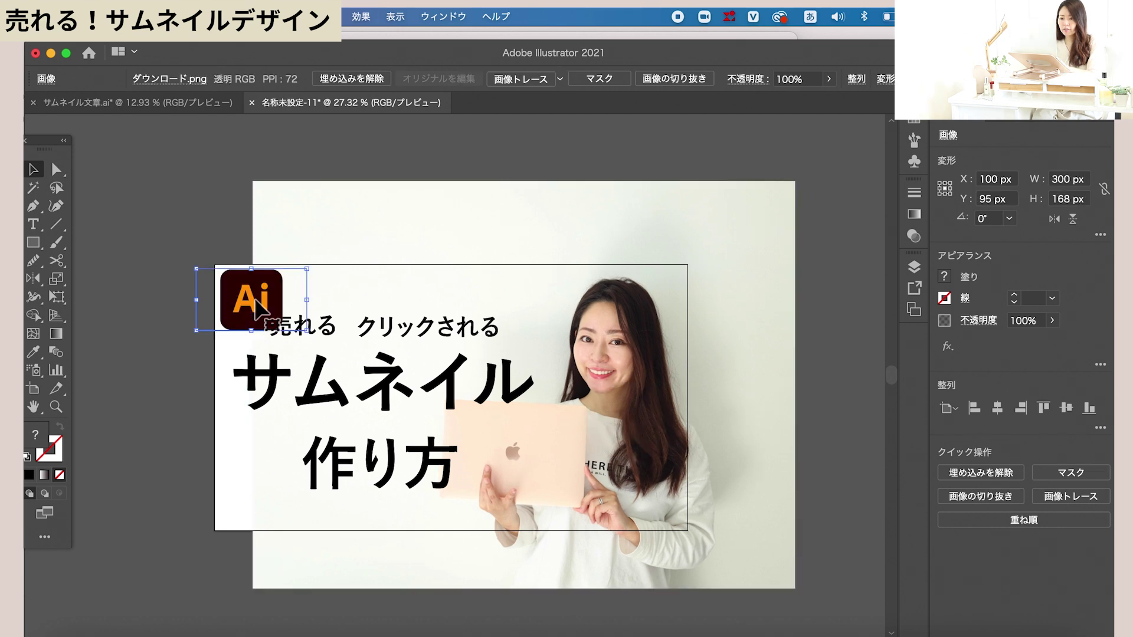
# - Scale the Ai logo down to about 232 px wide at the lower left
pyautogui.moveTo(307, 289)
pyautogui.mouseDown()
pyautogui.moveTo(287, 295)
pyautogui.moveTo(265, 538)
pyautogui.mouseUp()
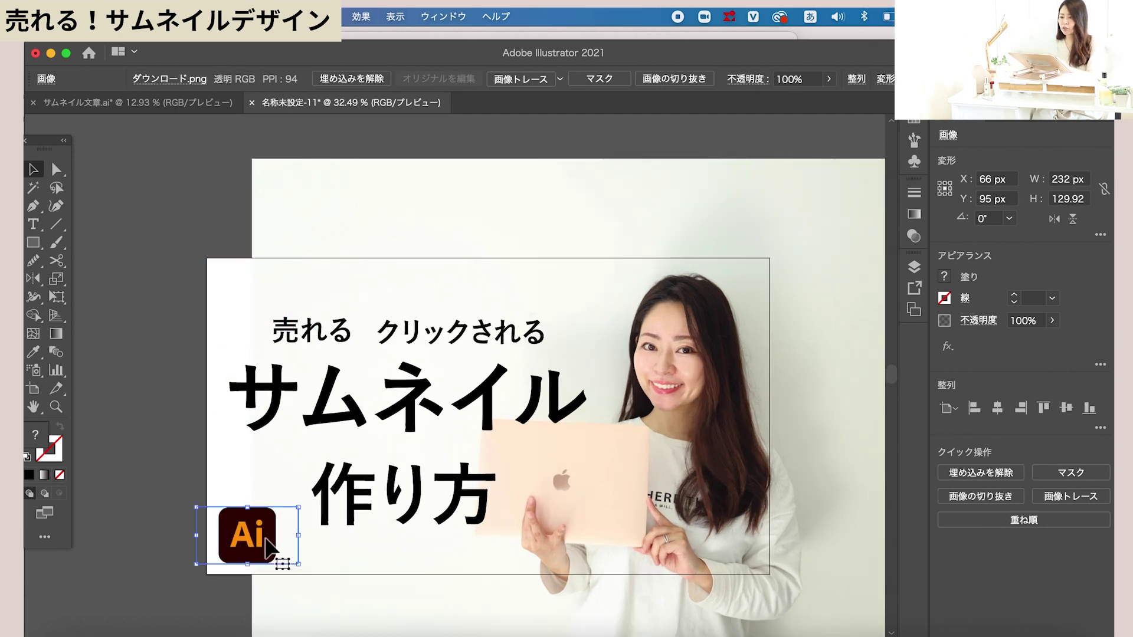
pyautogui.click(177, 493)
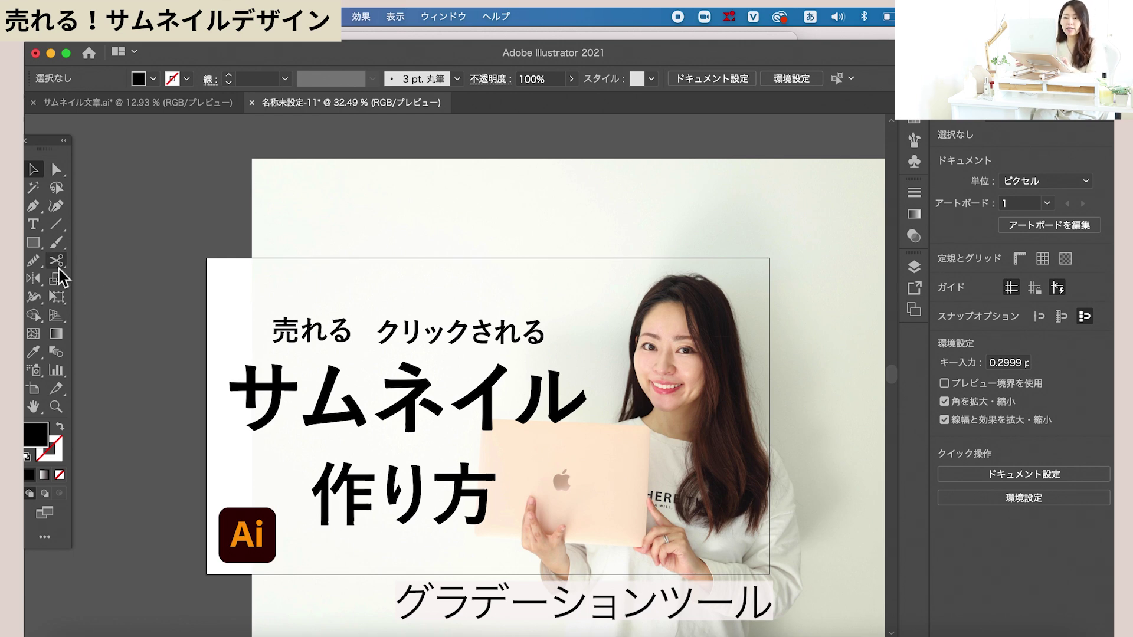
pyautogui.click(34, 242)
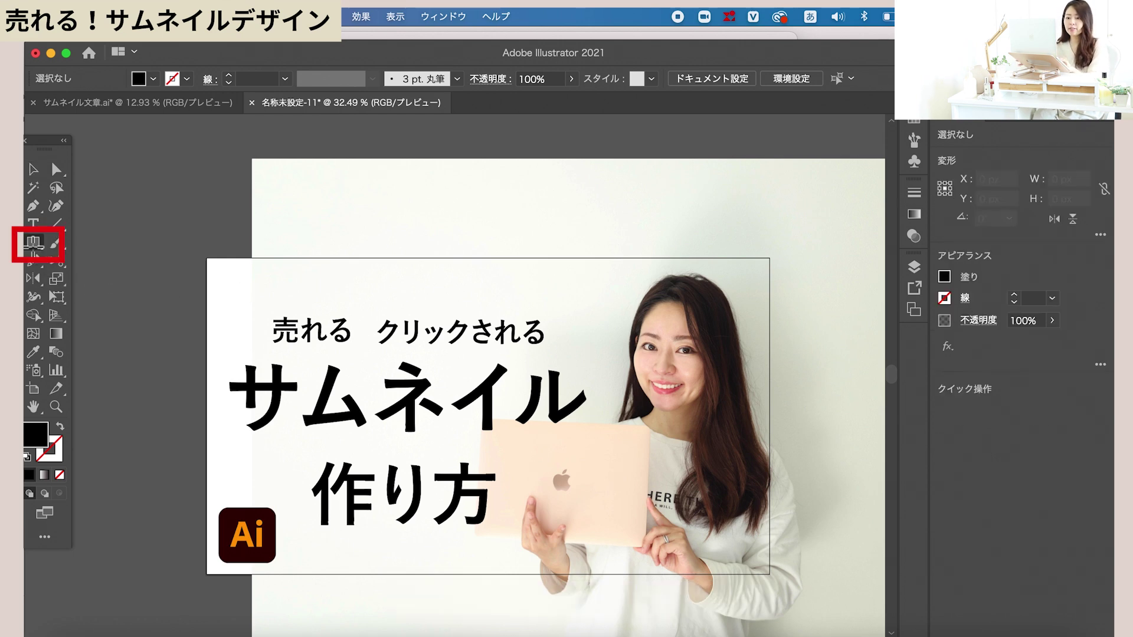
# - Draw a tall rectangle left of the artboard and give it a gradient fill
pyautogui.moveTo(154, 191); pyautogui.dragTo(220, 434)
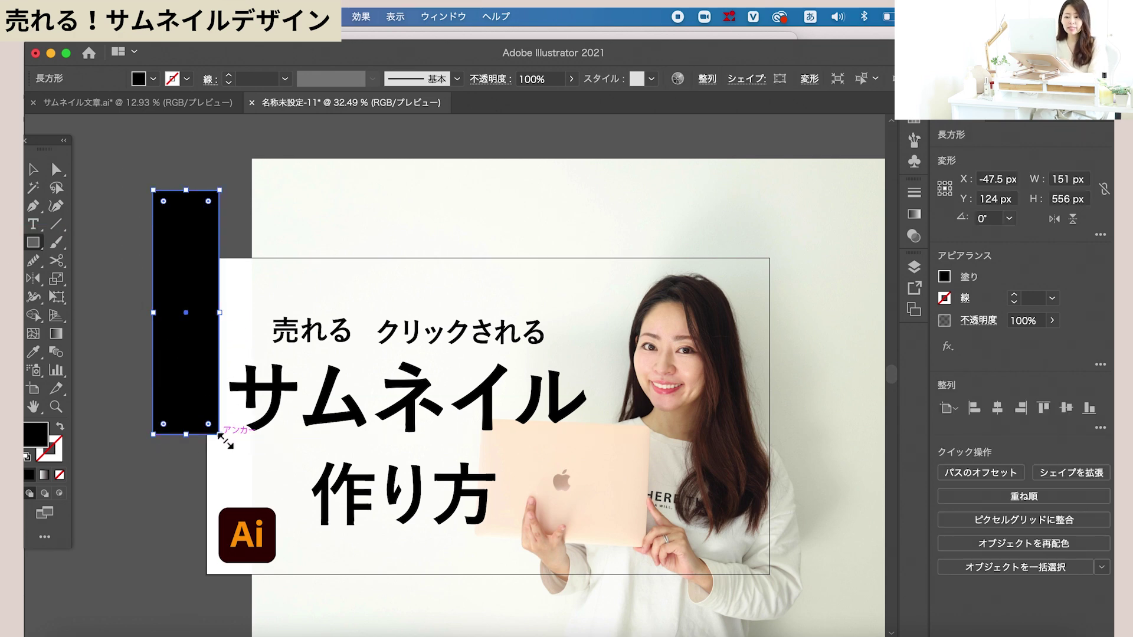
pyautogui.click(56, 334)
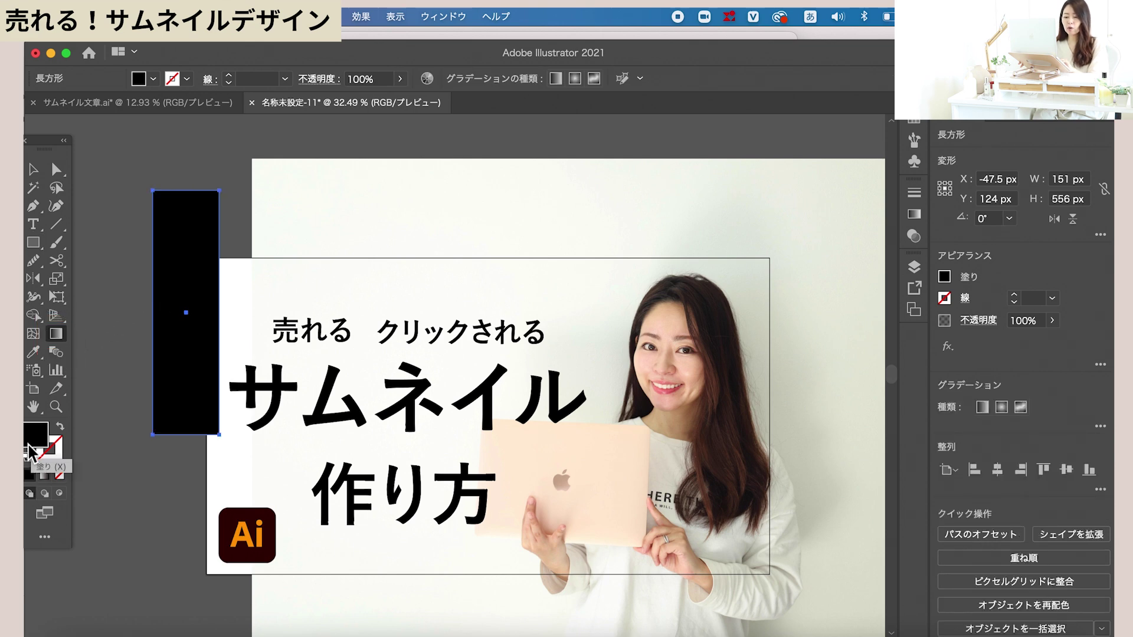
pyautogui.click(183, 285)
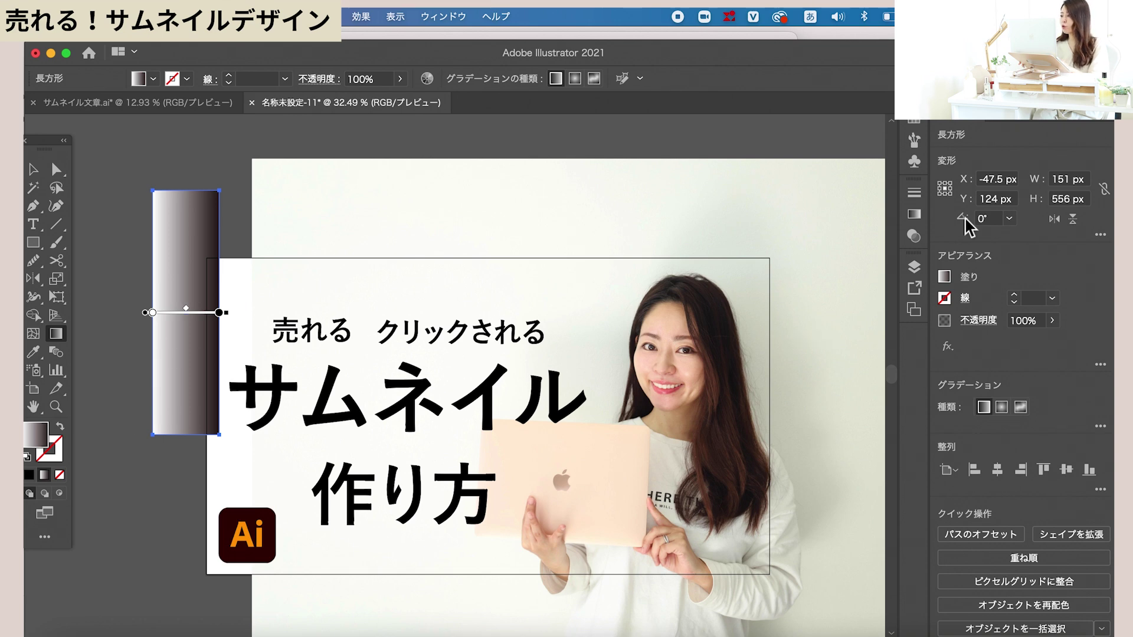
# - Make the gradient's end stop white at 0% opacity
pyautogui.click(1101, 427)
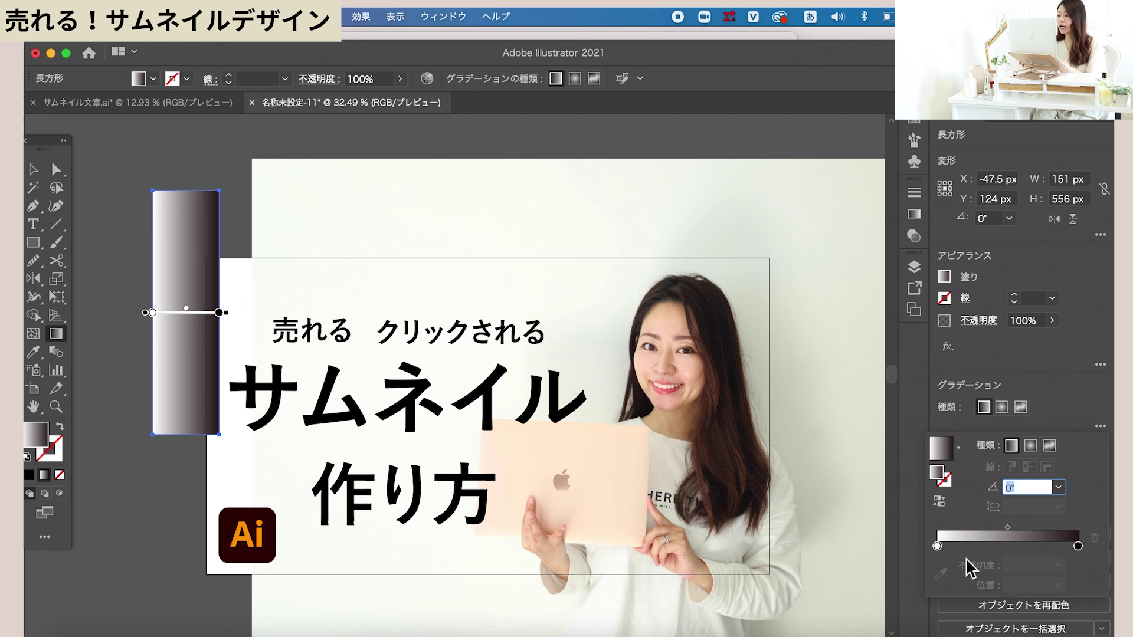
pyautogui.doubleClick(1078, 546)
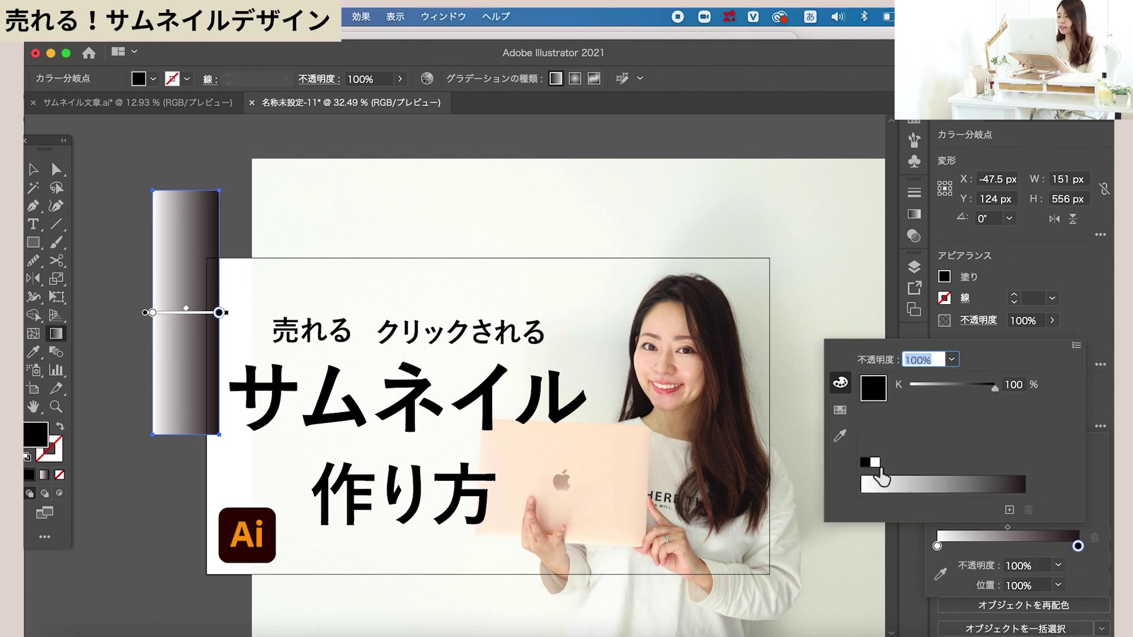
pyautogui.click(876, 464)
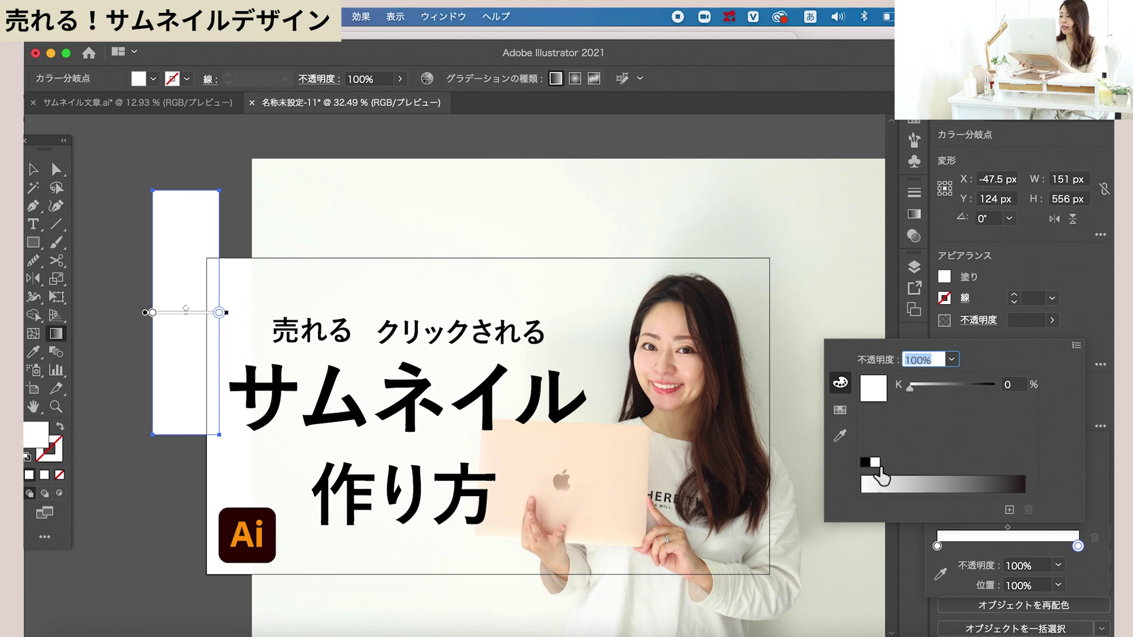
pyautogui.click(952, 361)
pyautogui.click(962, 376)
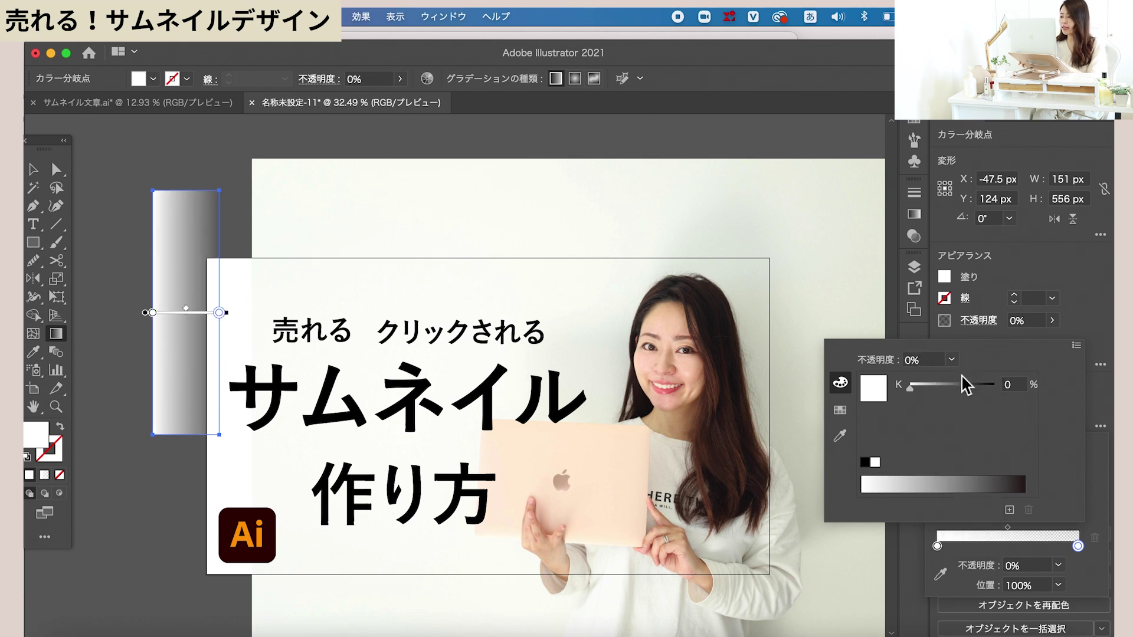
pyautogui.click(1097, 485)
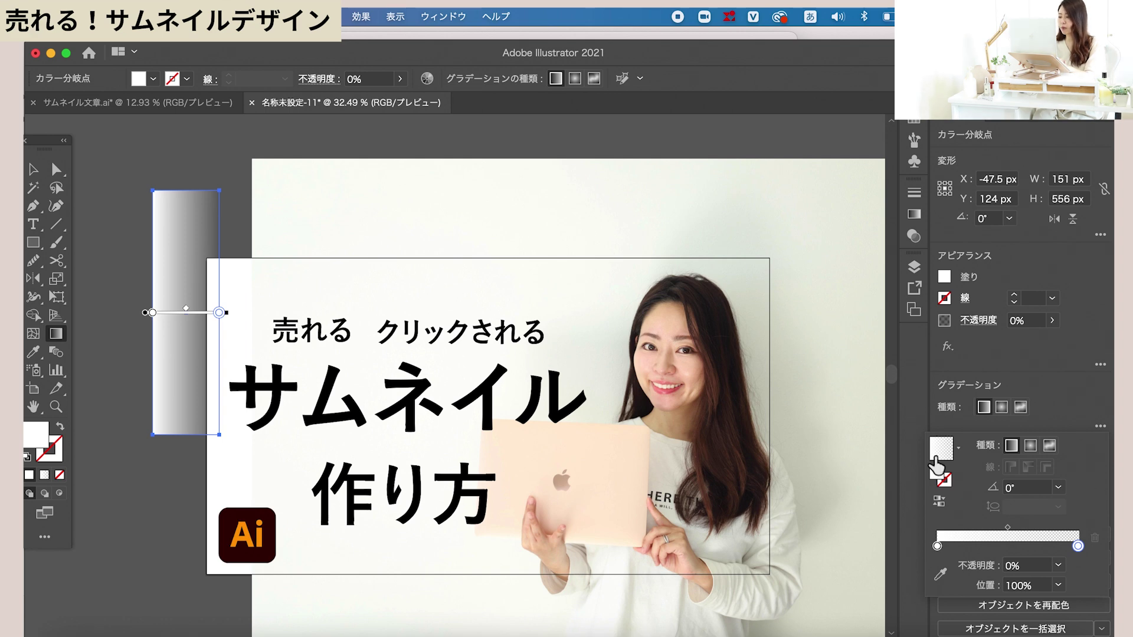
pyautogui.press('Escape')
pyautogui.press('v')
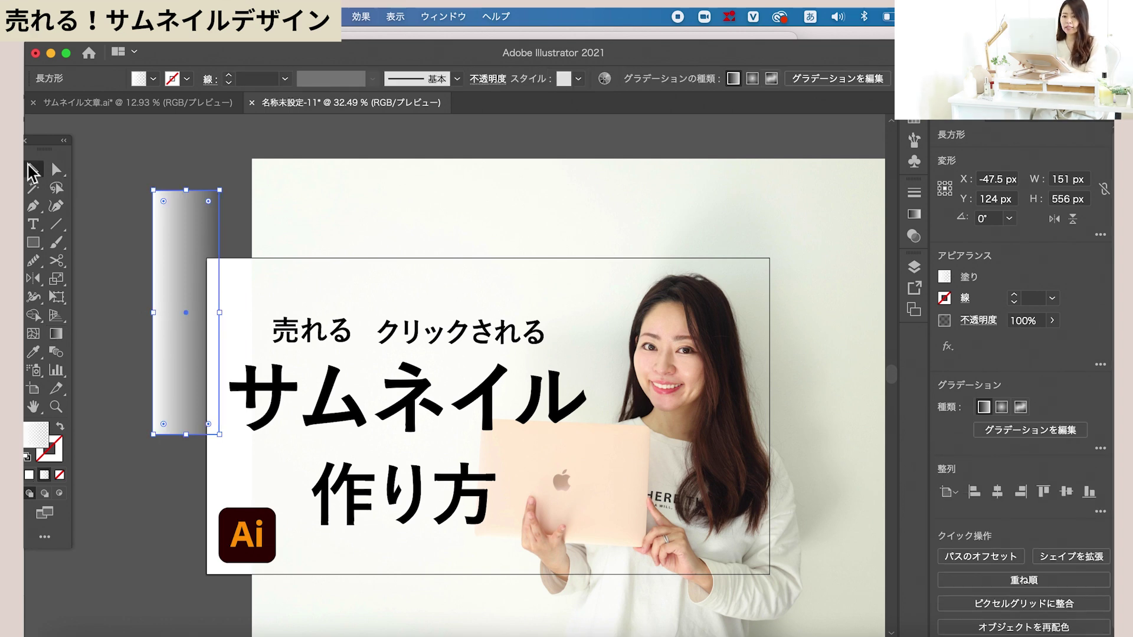
# - Move the gradient rectangle over the title's left end and stretch it to 810 px tall
pyautogui.moveTo(167, 254); pyautogui.dragTo(251, 294)
pyautogui.scroll(3, 251, 293)
pyautogui.scroll(1, 252, 294)
pyautogui.moveTo(256, 236); pyautogui.dragTo(287, 245)
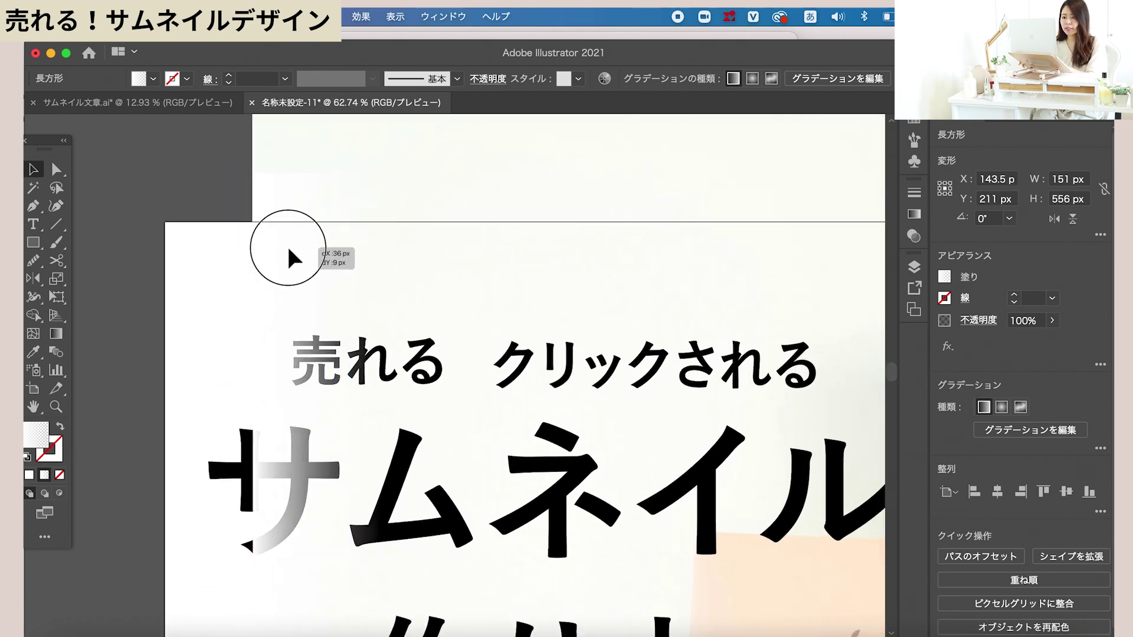
pyautogui.scroll(-2, 282, 307)
pyautogui.scroll(-2, 278, 354)
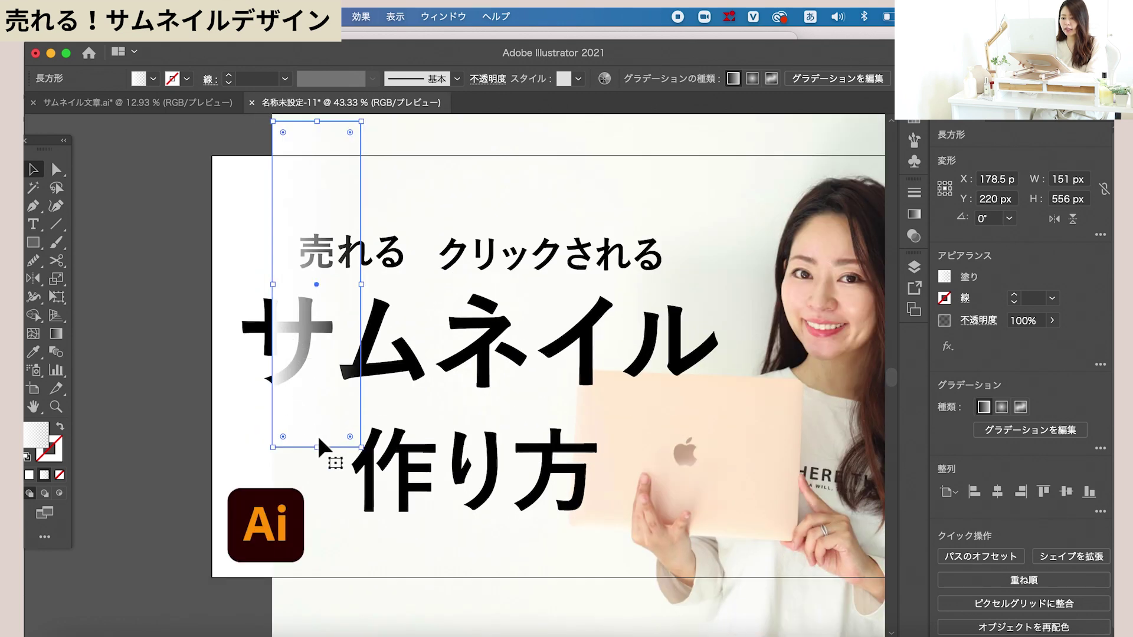
pyautogui.moveTo(317, 447); pyautogui.dragTo(329, 600)
pyautogui.scroll(-2, 243, 318)
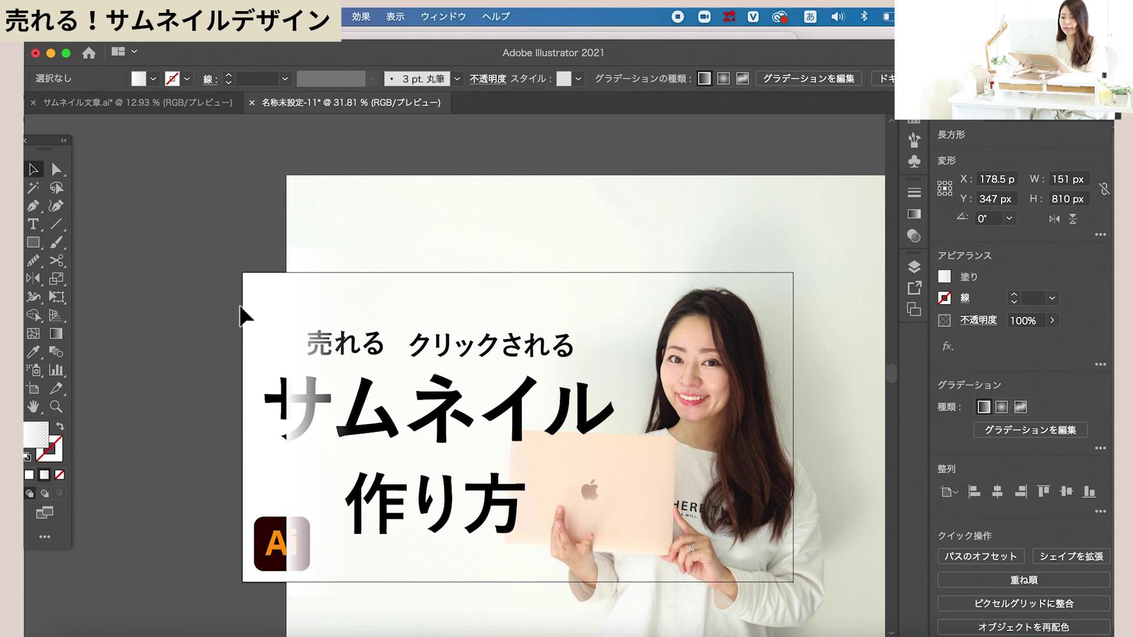
# - Send the photo behind the title text through the Arrange menu
pyautogui.click(248, 281)
pyautogui.click(301, 285)
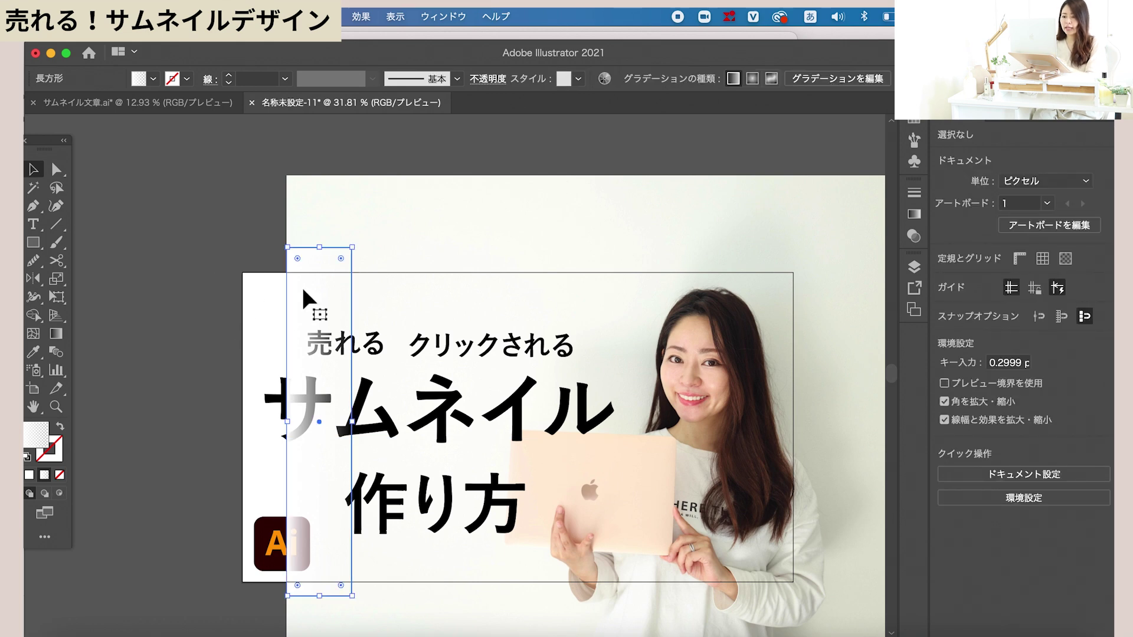
pyautogui.moveTo(242, 218); pyautogui.dragTo(315, 265)
pyautogui.moveTo(346, 305); pyautogui.dragTo(348, 301)
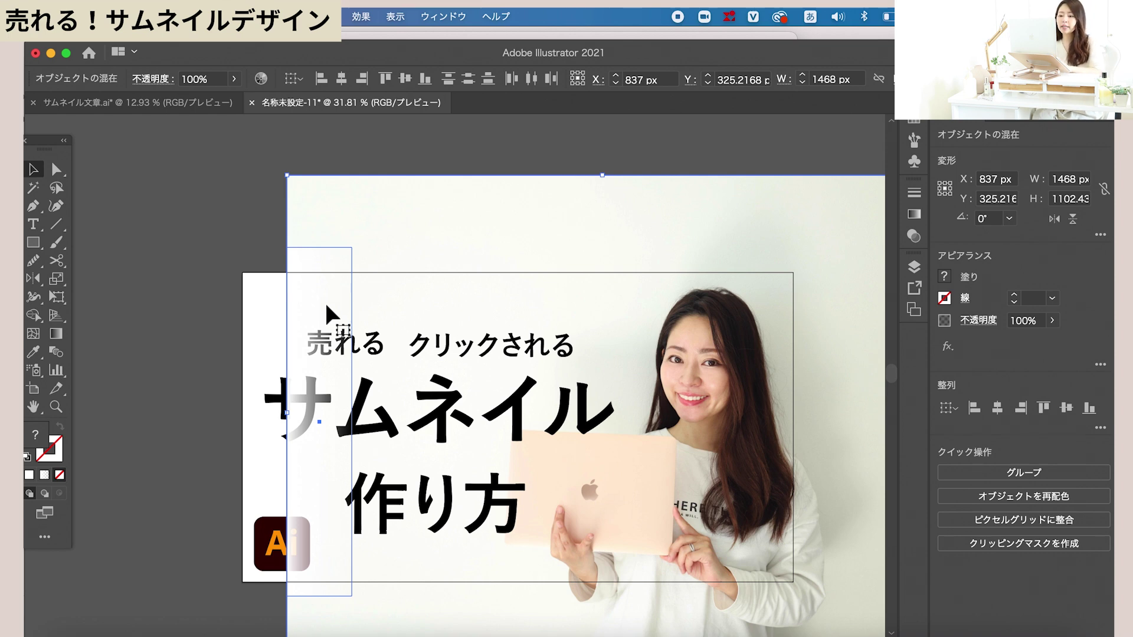
pyautogui.rightClick(327, 306)
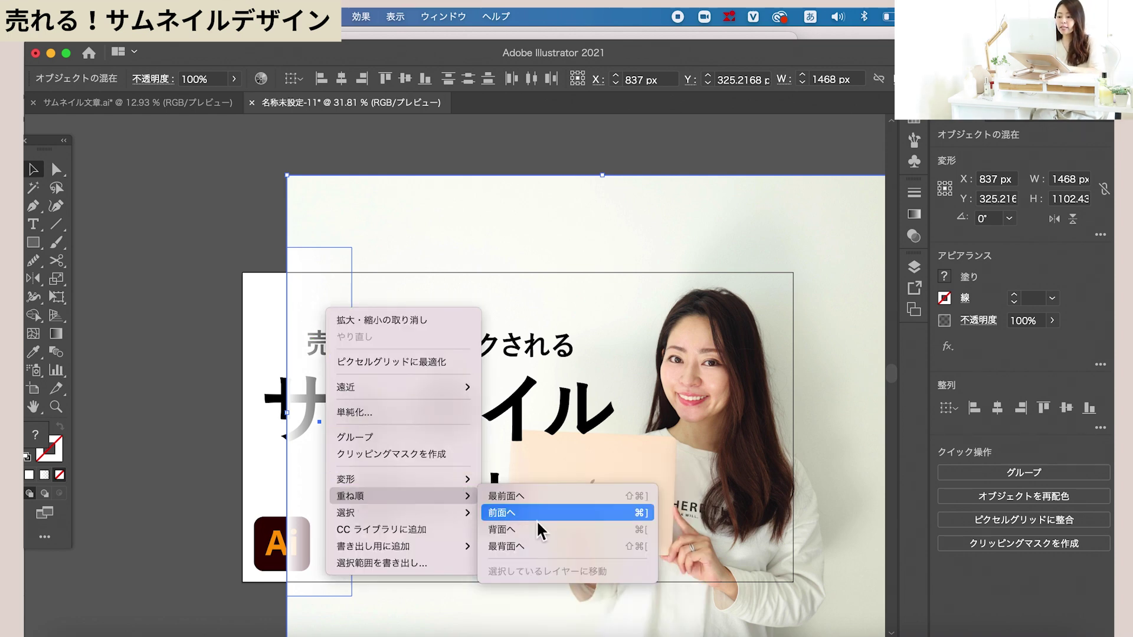
pyautogui.click(540, 546)
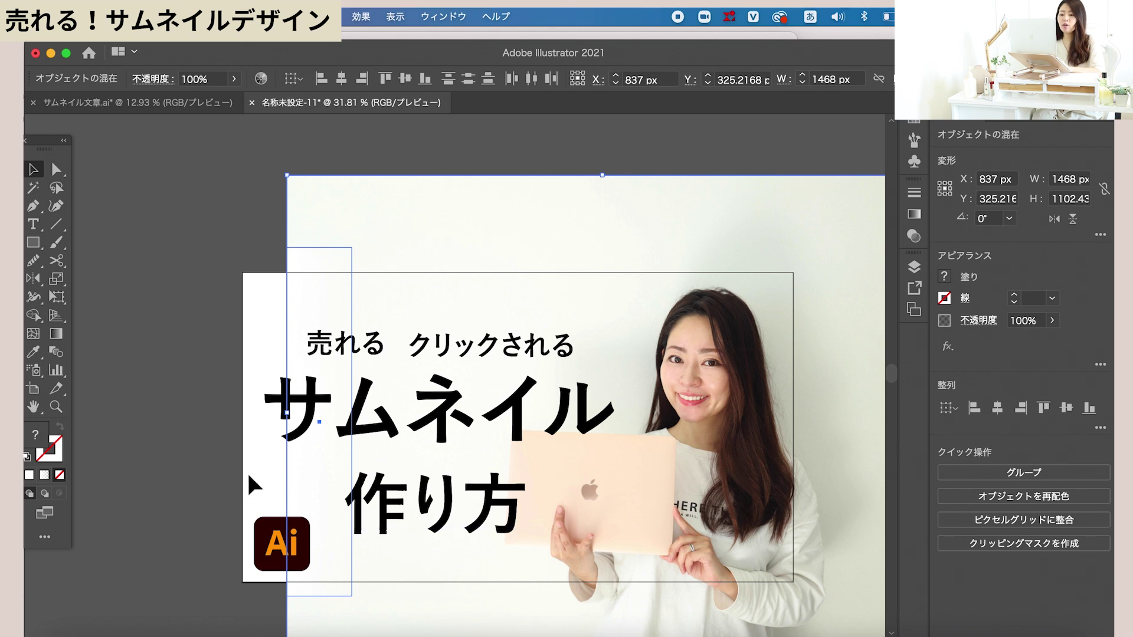
pyautogui.click(213, 457)
# - Widen the gradient rectangle rightward to about 447 px
pyautogui.click(309, 302)
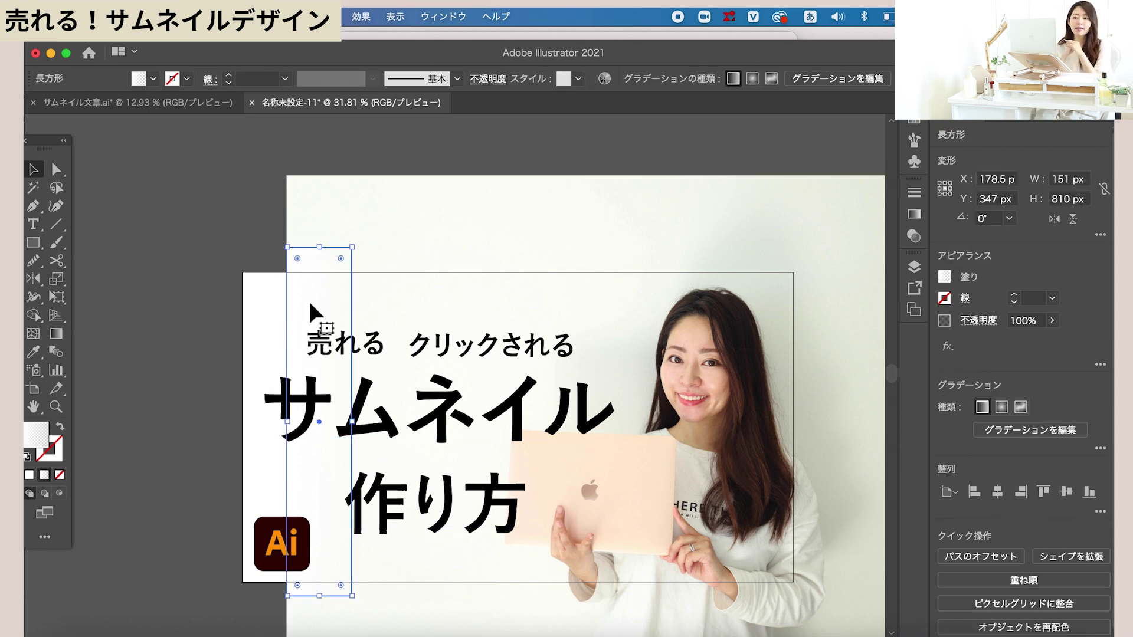
pyautogui.click(204, 313)
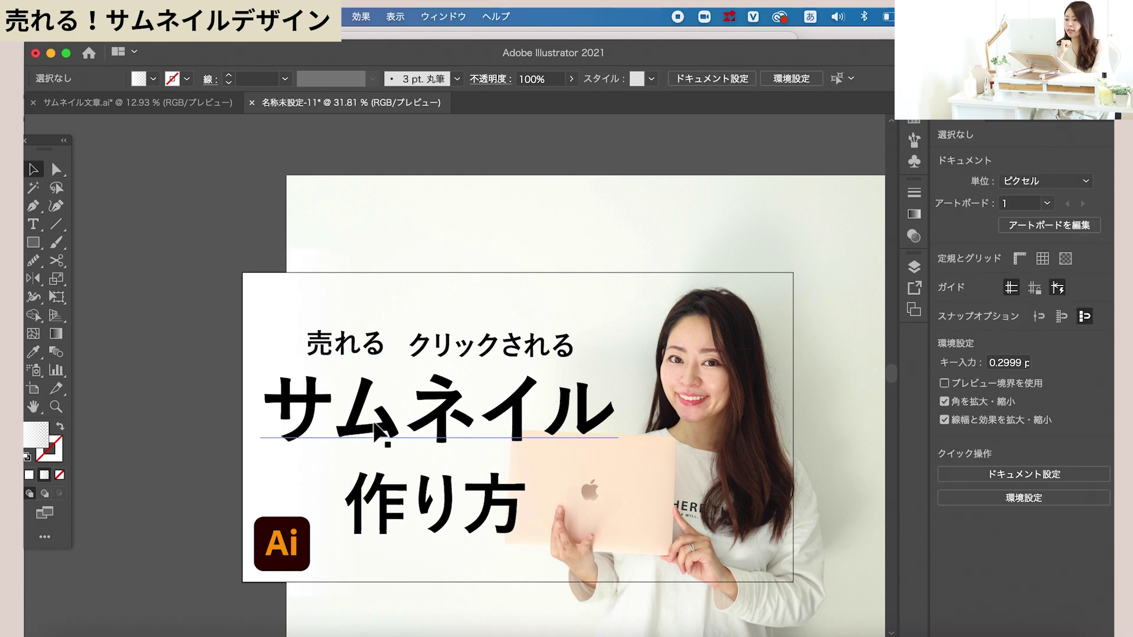
pyautogui.scroll(3, 259, 412)
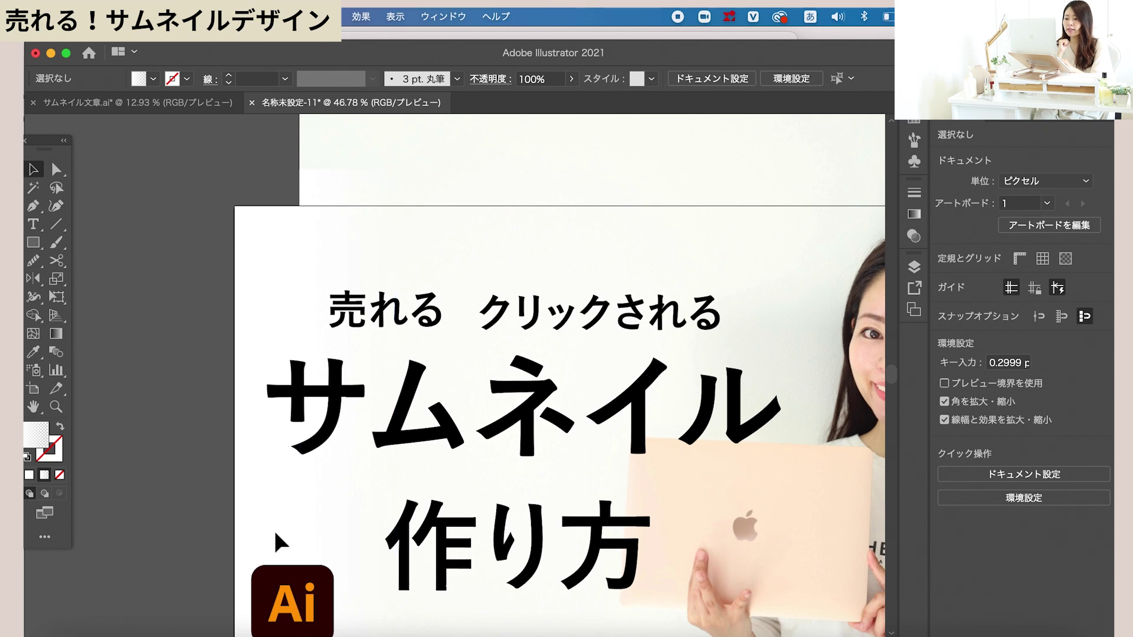
pyautogui.scroll(-2, 276, 534)
pyautogui.scroll(-1, 276, 533)
pyautogui.scroll(-1, 274, 530)
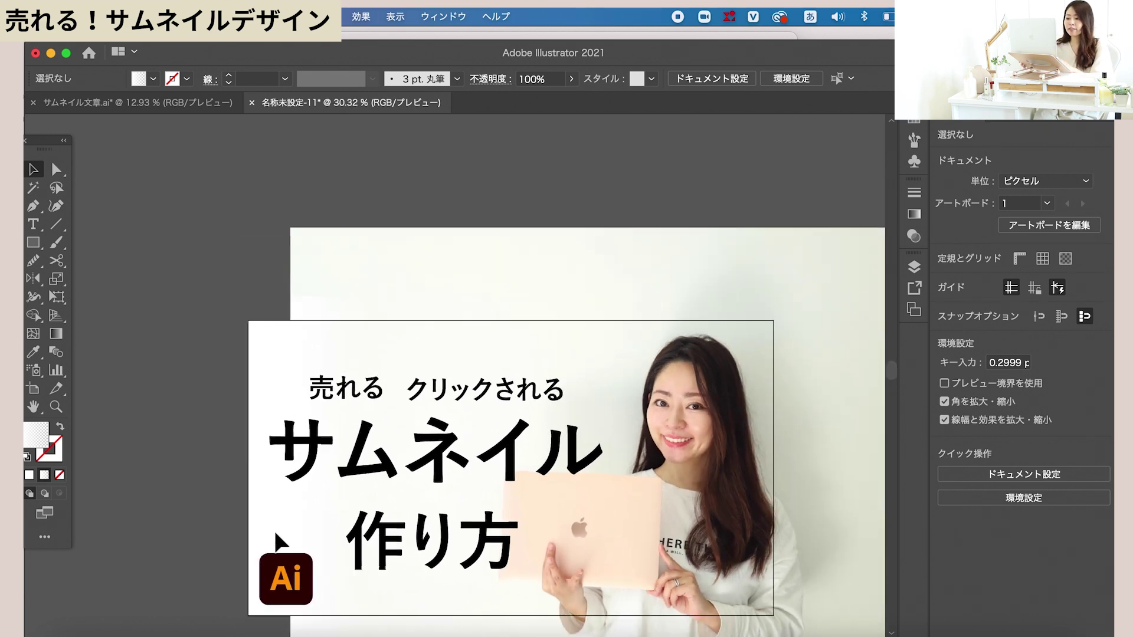
pyautogui.scroll(-1, 274, 529)
pyautogui.click(289, 480)
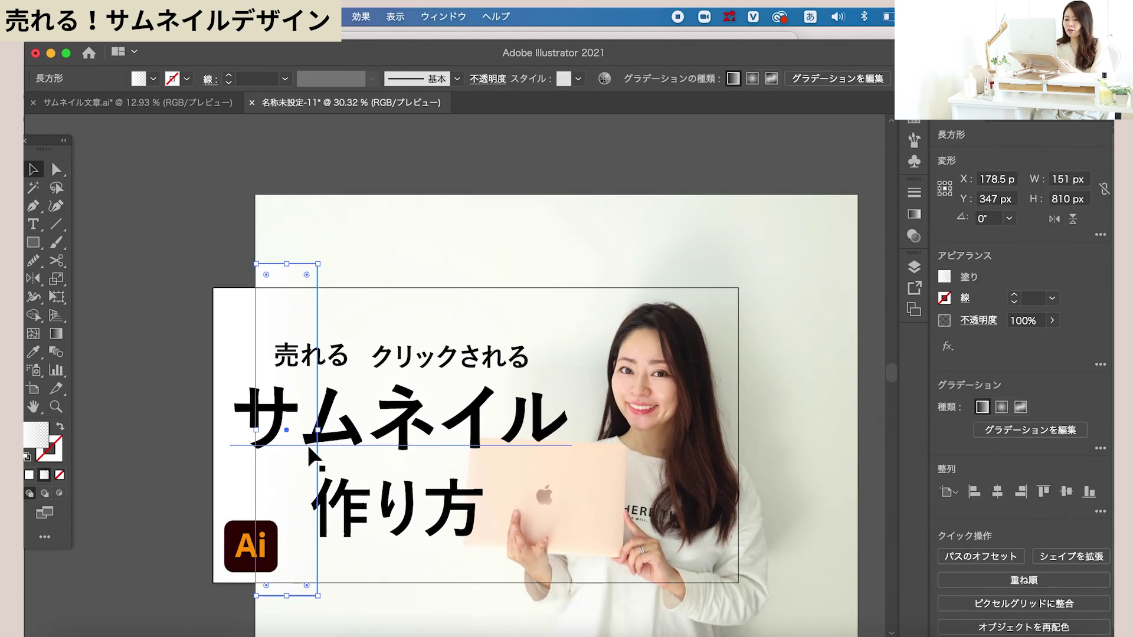
pyautogui.moveTo(317, 429); pyautogui.dragTo(737, 436)
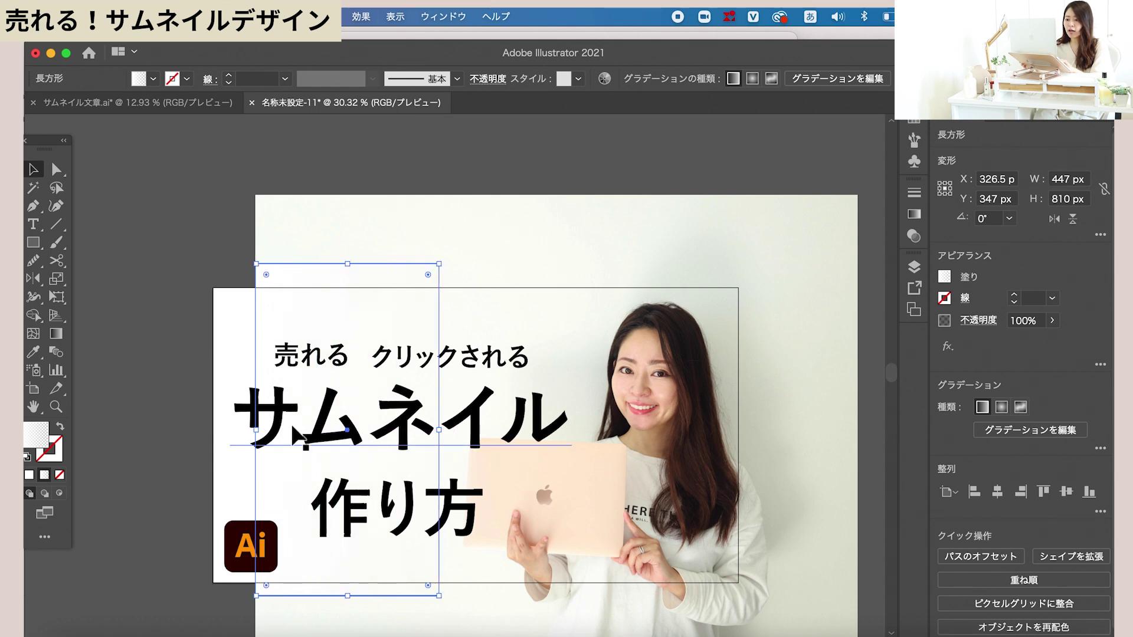
pyautogui.click(176, 434)
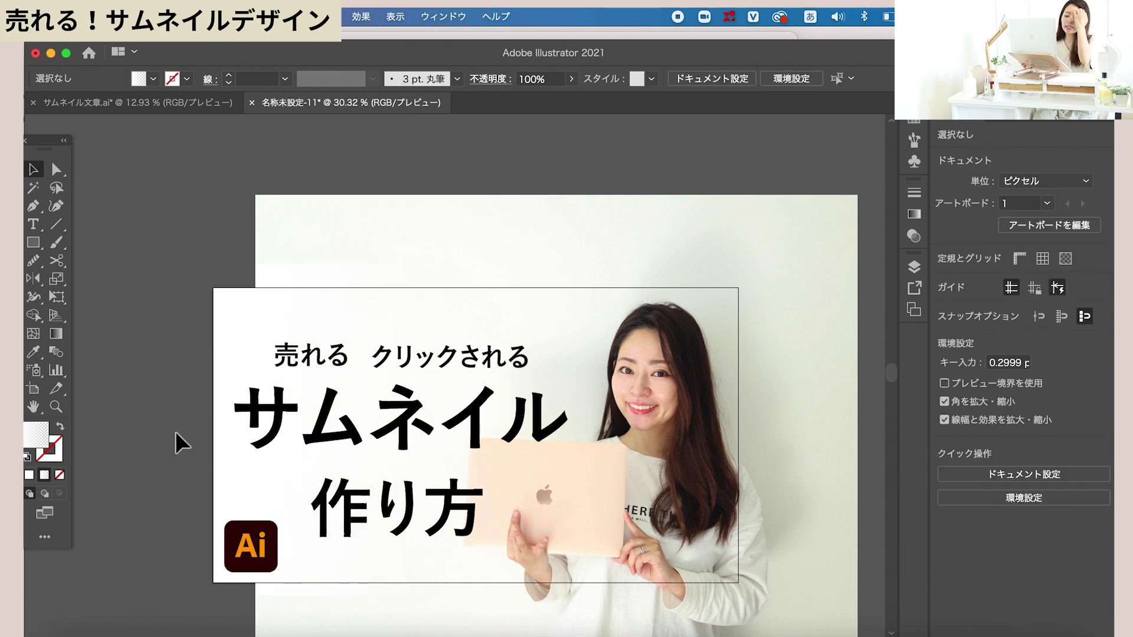
pyautogui.click(331, 358)
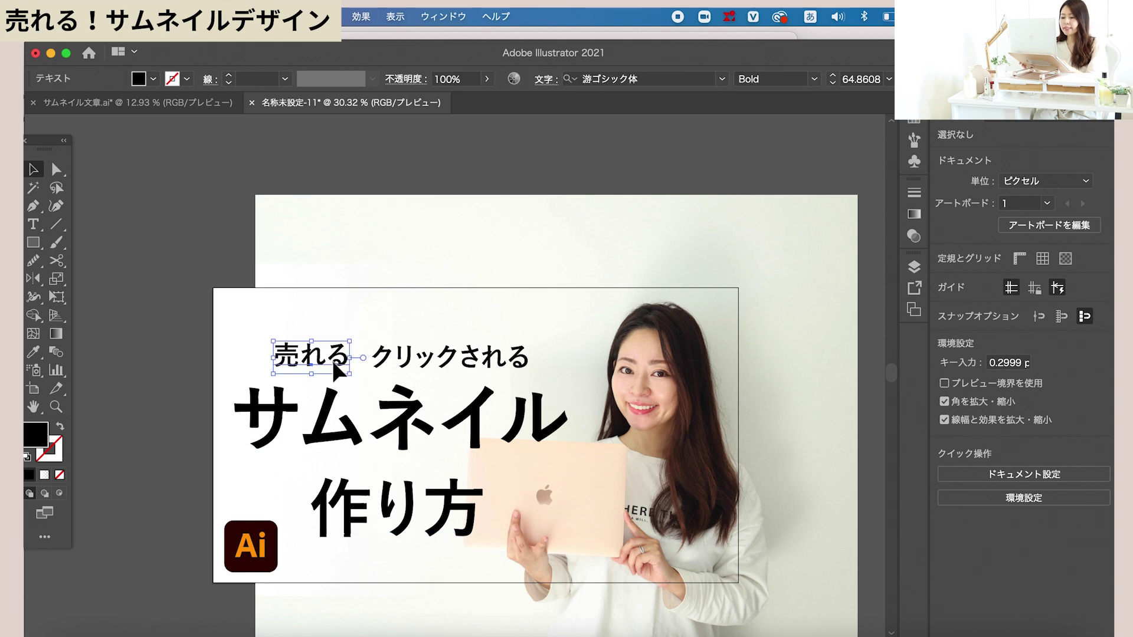
# - Nudge the サムネイル title slightly down and クリックされる slightly right
pyautogui.moveTo(375, 444); pyautogui.dragTo(379, 450)
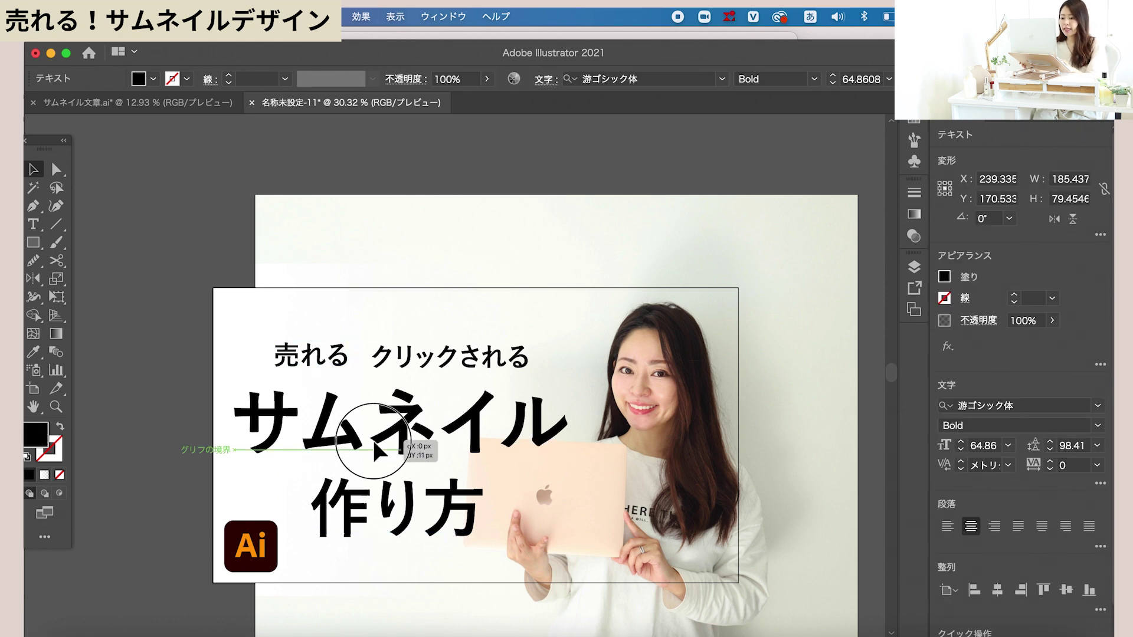
pyautogui.click(324, 361)
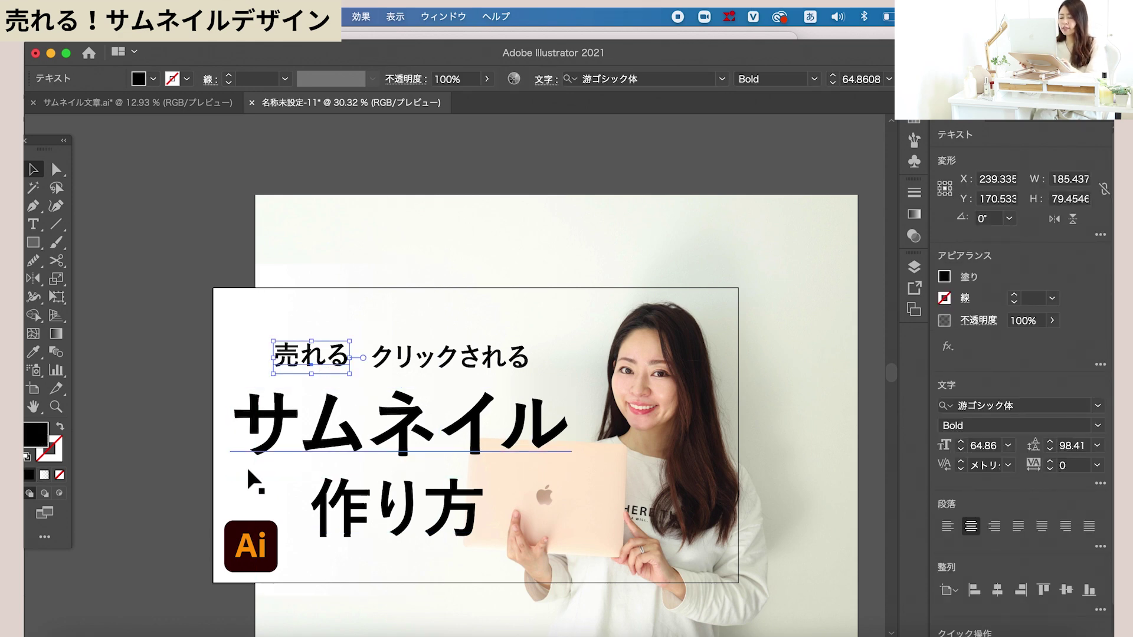
pyautogui.moveTo(460, 358); pyautogui.dragTo(466, 356)
# - Set サムネイル tracking to 50 and shift it slightly right and down
pyautogui.click(465, 431)
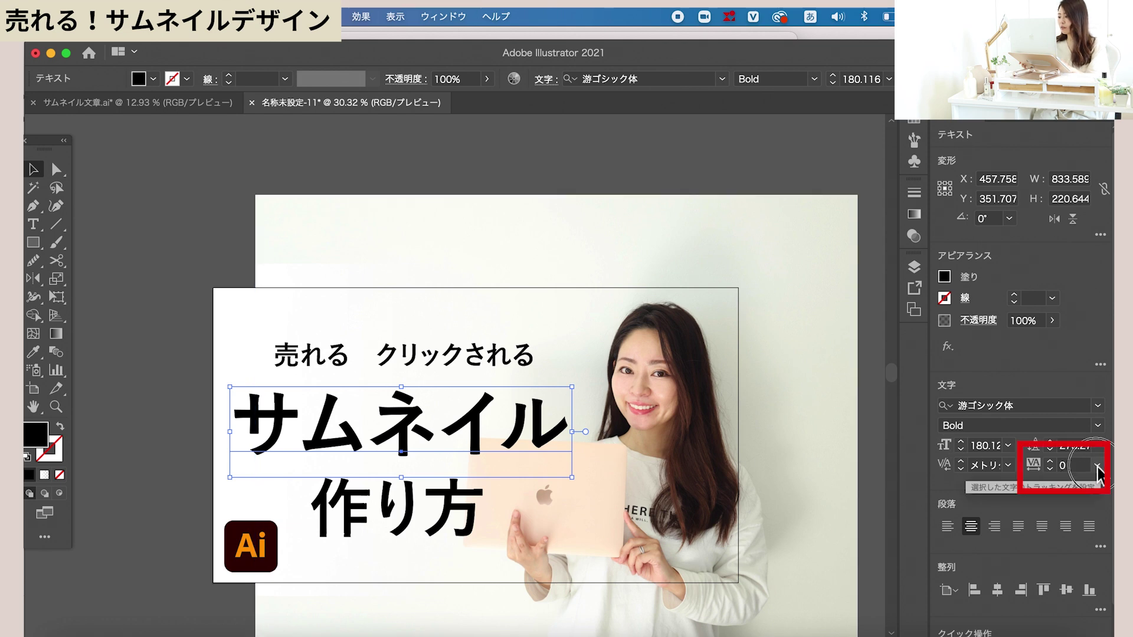
pyautogui.click(1097, 466)
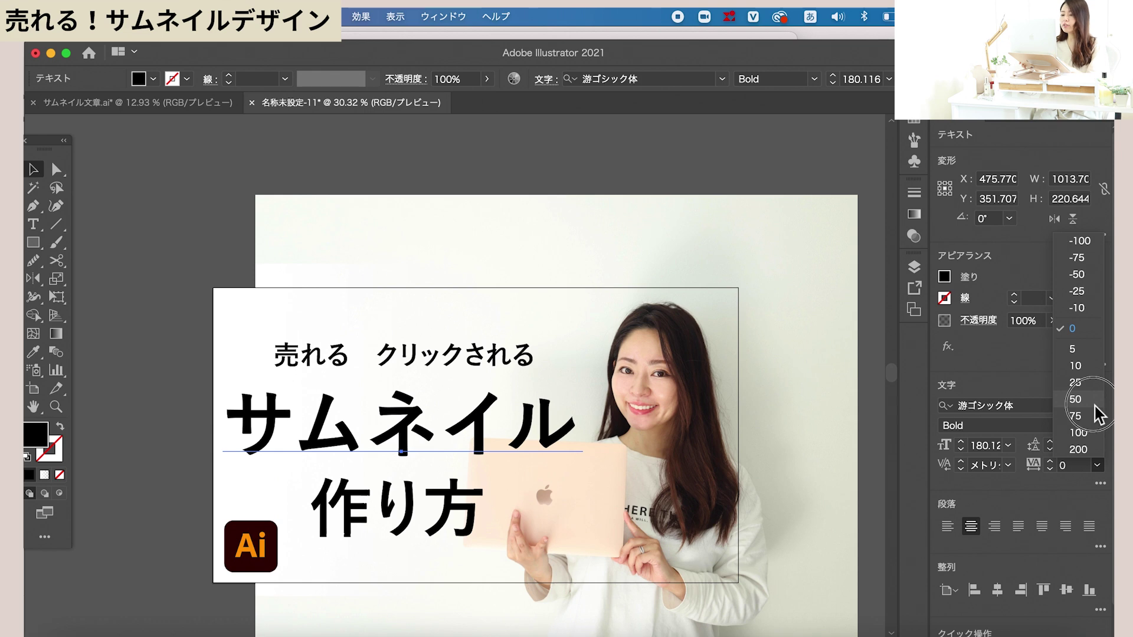
pyautogui.click(1095, 404)
pyautogui.moveTo(415, 442); pyautogui.dragTo(433, 448)
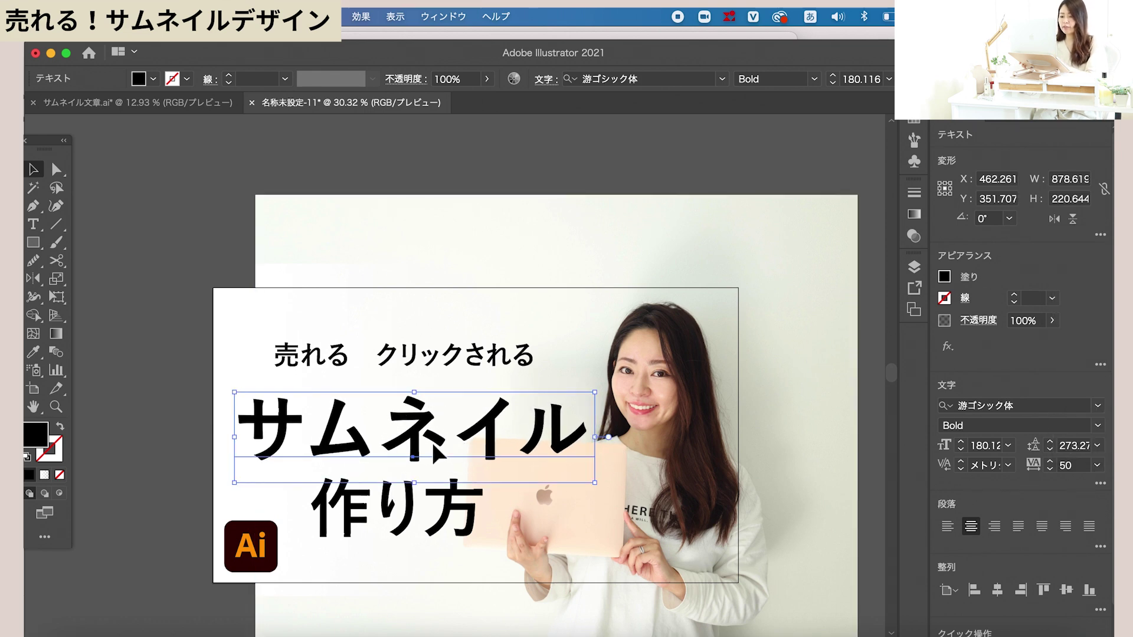
pyautogui.scroll(1, 430, 441)
# - Set 作り方 tracking to 100 and scale the text down from its side
pyautogui.click(437, 520)
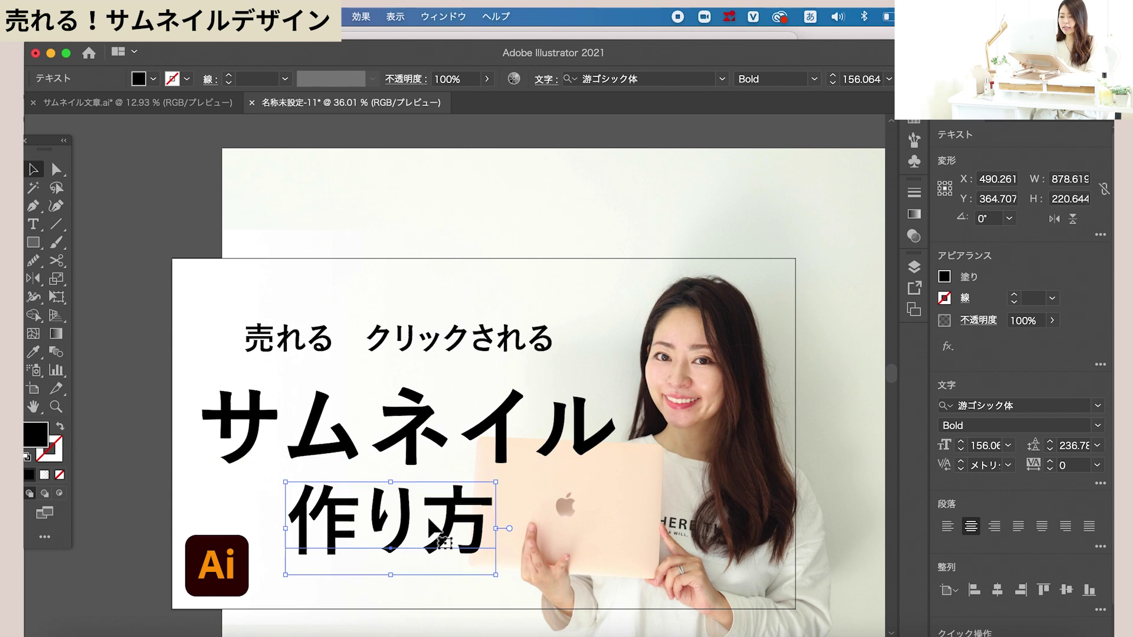
pyautogui.click(1098, 466)
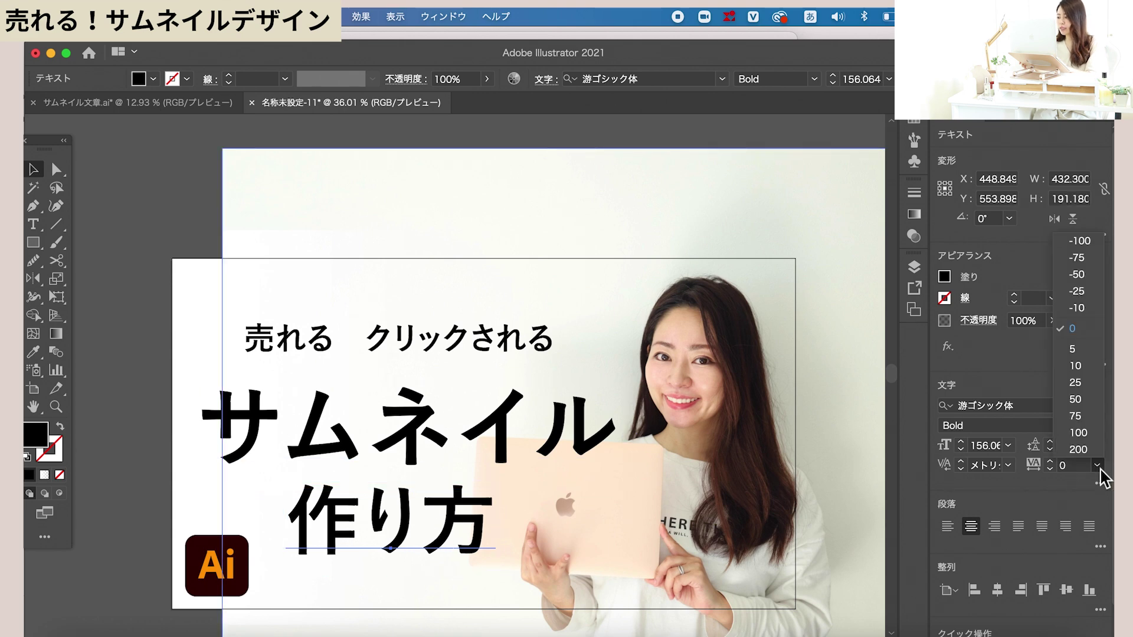
pyautogui.click(1084, 439)
pyautogui.scroll(-1, 463, 540)
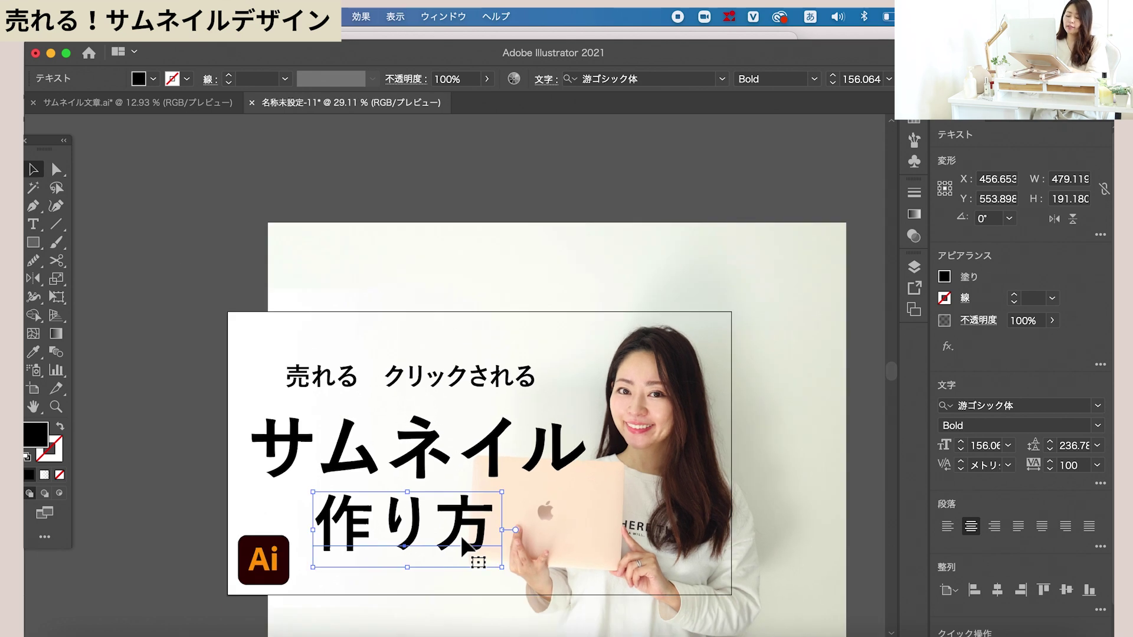
pyautogui.scroll(-1, 460, 534)
pyautogui.moveTo(502, 522); pyautogui.dragTo(465, 522)
pyautogui.scroll(1, 421, 529)
pyautogui.scroll(1, 465, 522)
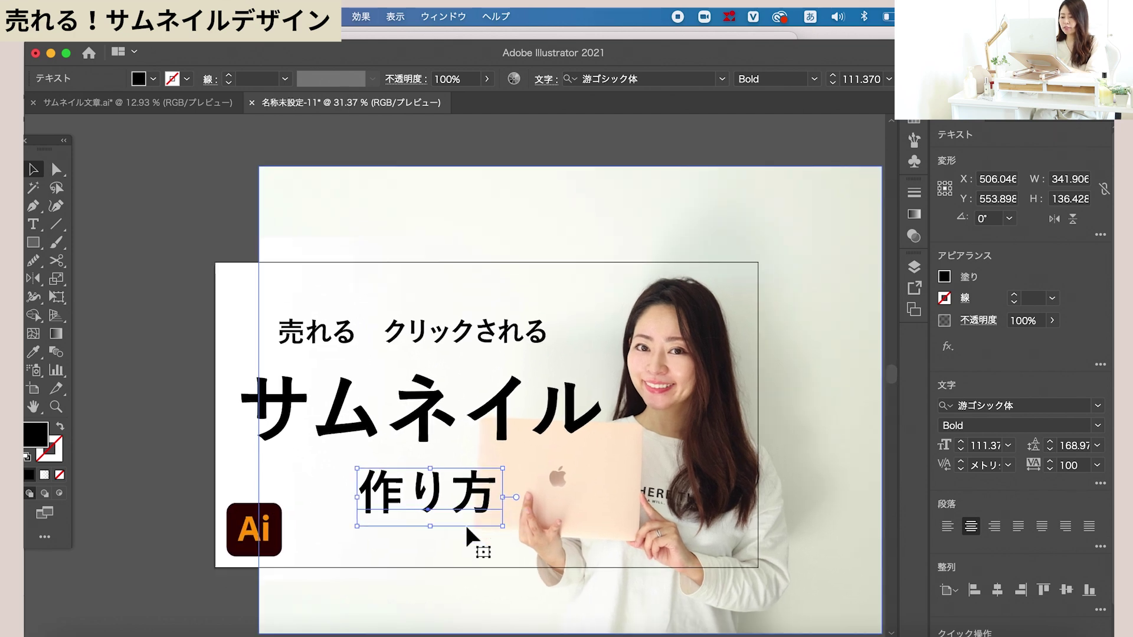
pyautogui.scroll(1, 413, 499)
# - Draw a 250 × 65 px black rectangle just above the 売れる label
pyautogui.click(307, 289)
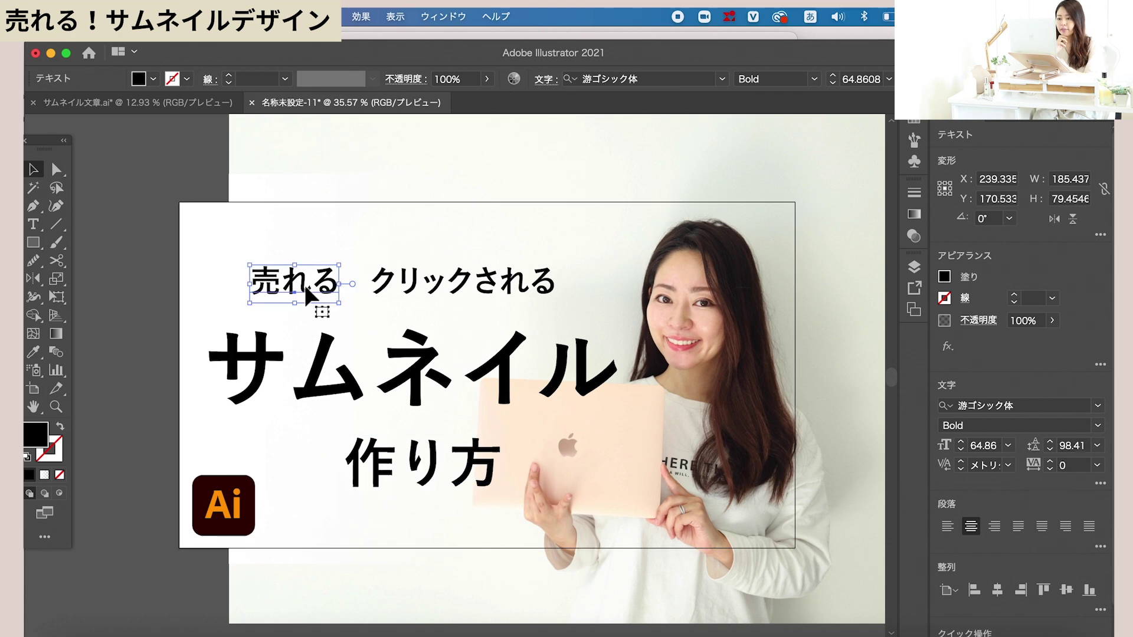
pyautogui.click(413, 286)
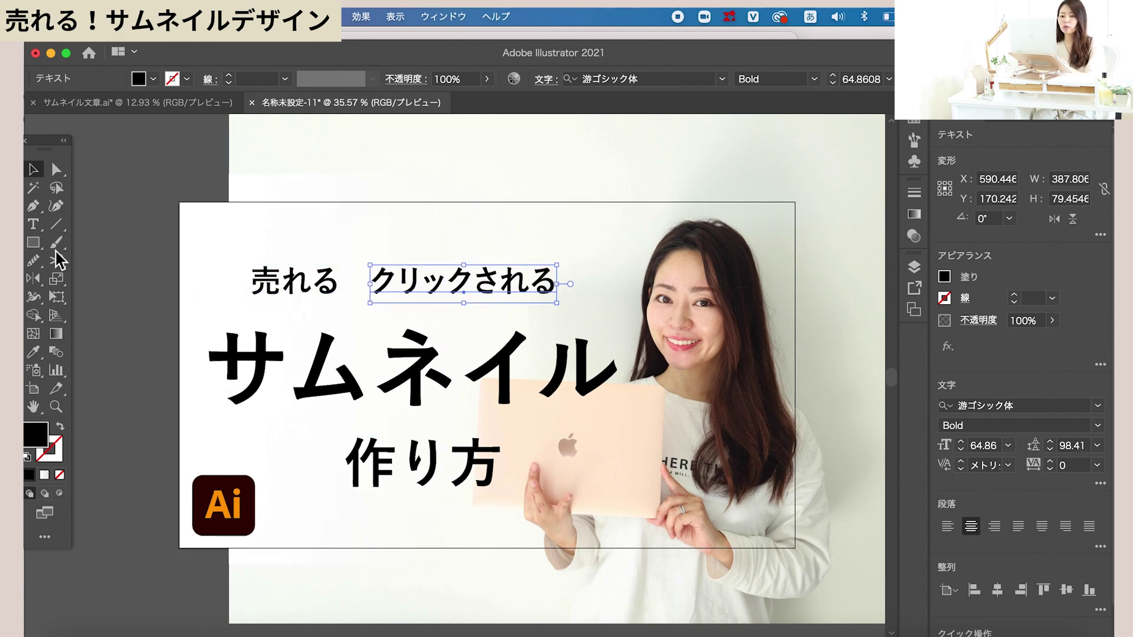
pyautogui.click(33, 243)
pyautogui.moveTo(230, 233); pyautogui.dragTo(348, 261)
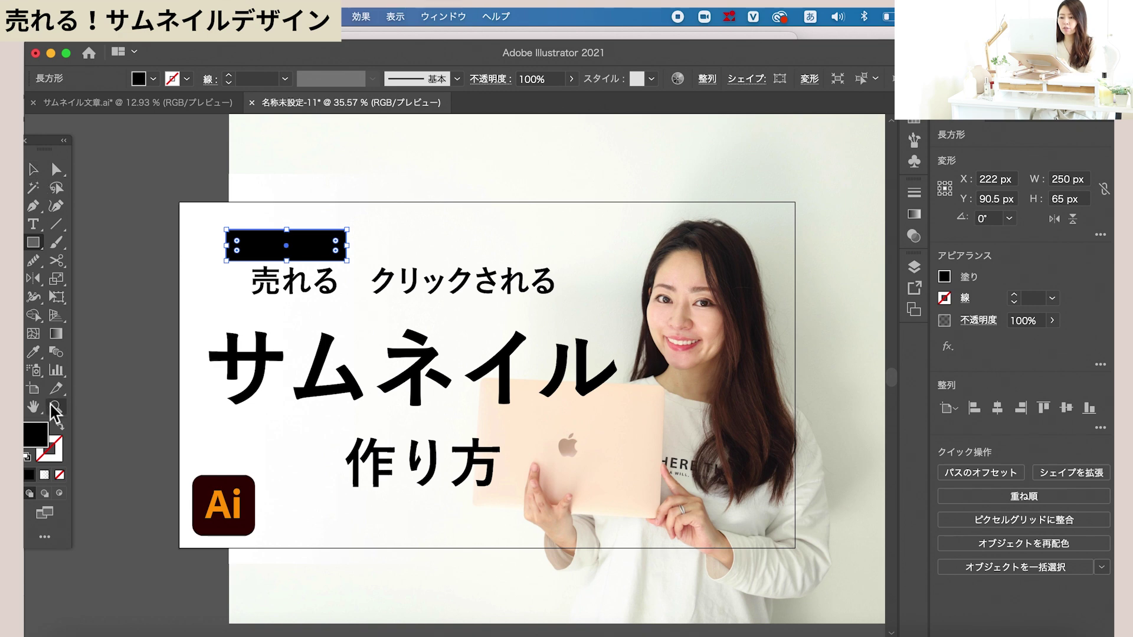
# - Fill the rectangle with muted red #bf7575
pyautogui.doubleClick(44, 439)
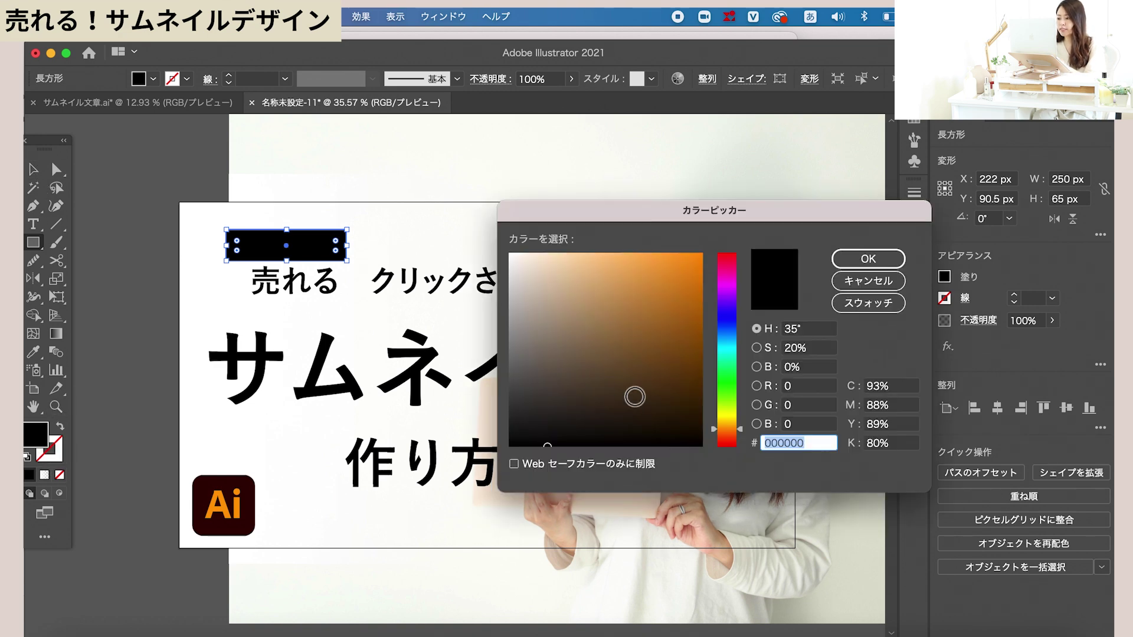
pyautogui.click(716, 447)
pyautogui.moveTo(589, 298); pyautogui.dragTo(602, 296)
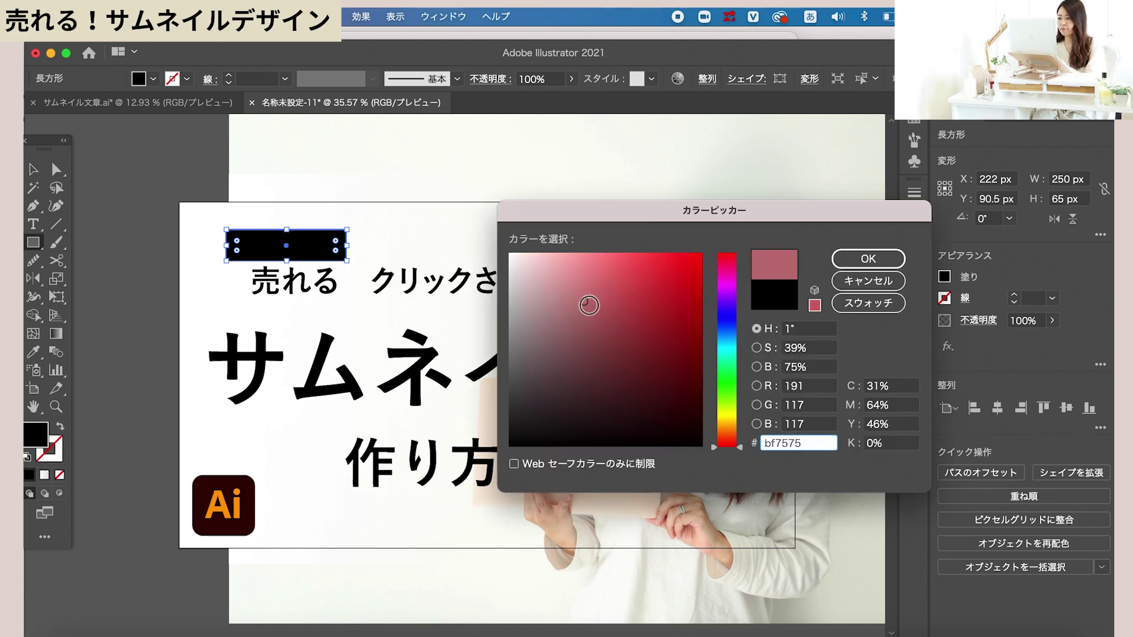
pyautogui.click(866, 260)
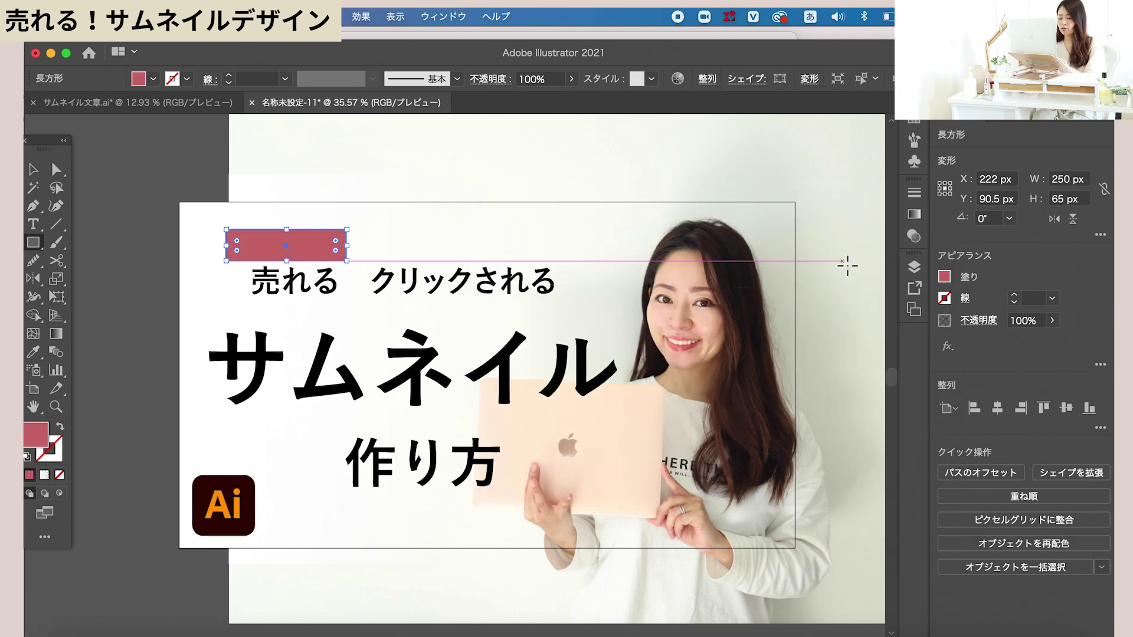
pyautogui.scroll(2, 292, 289)
# - Move 売れる onto the red rectangle and bring it to the front
pyautogui.press('v')
pyautogui.click(293, 289)
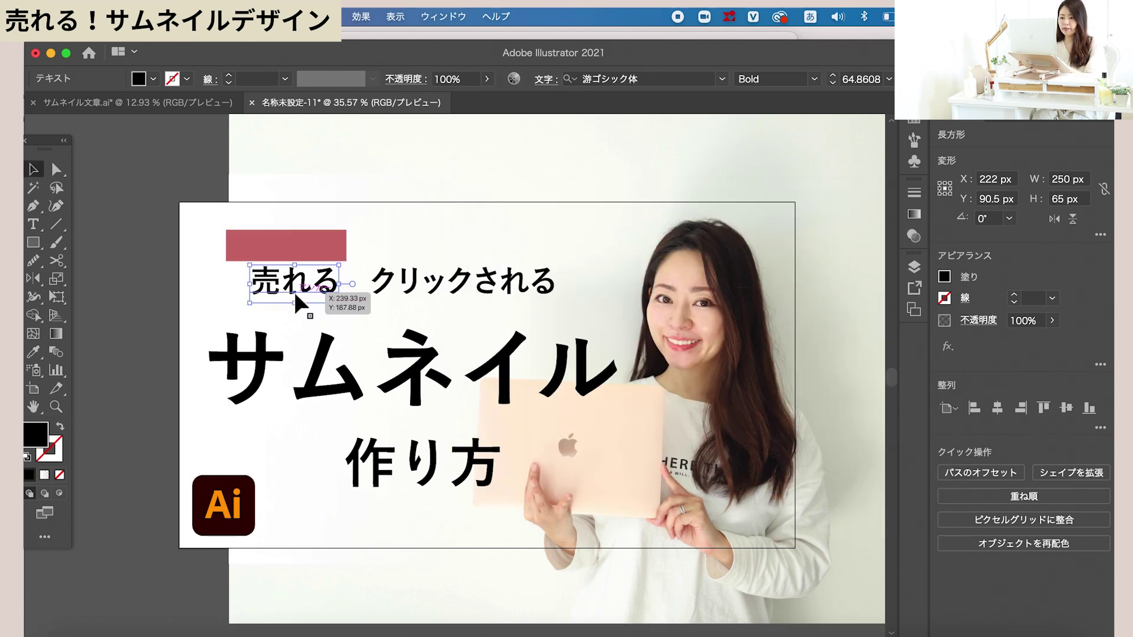
pyautogui.moveTo(292, 289); pyautogui.dragTo(288, 248)
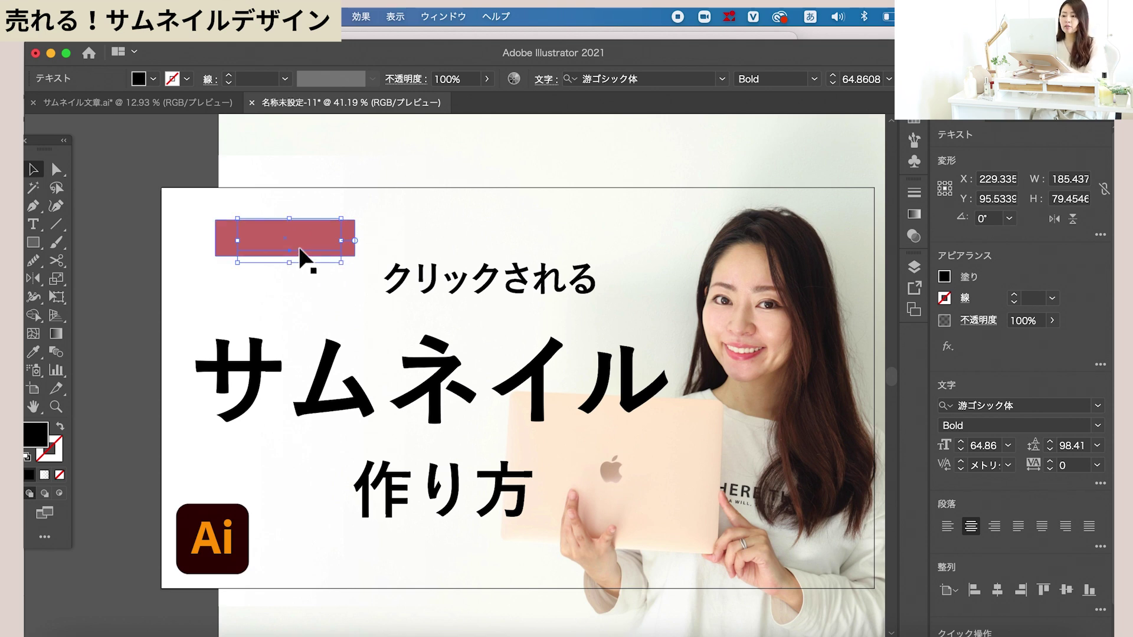
pyautogui.rightClick(300, 248)
pyautogui.click(490, 530)
pyautogui.scroll(2, 230, 260)
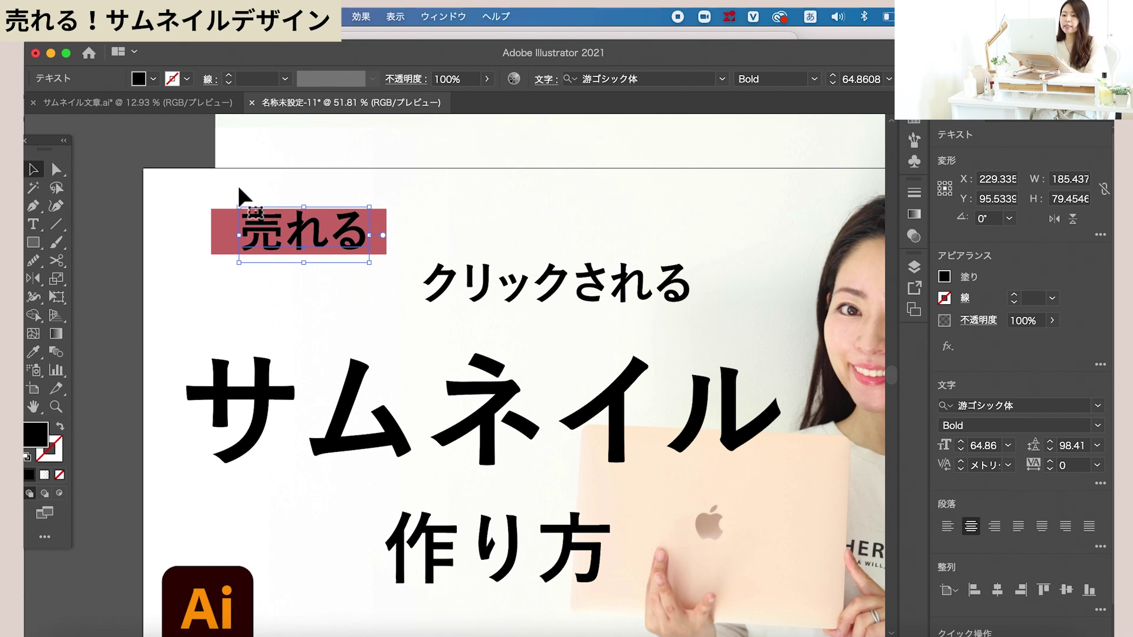
# - Make 売れる white and widen the copied red box to 351 px behind クリックされる
pyautogui.click(156, 82)
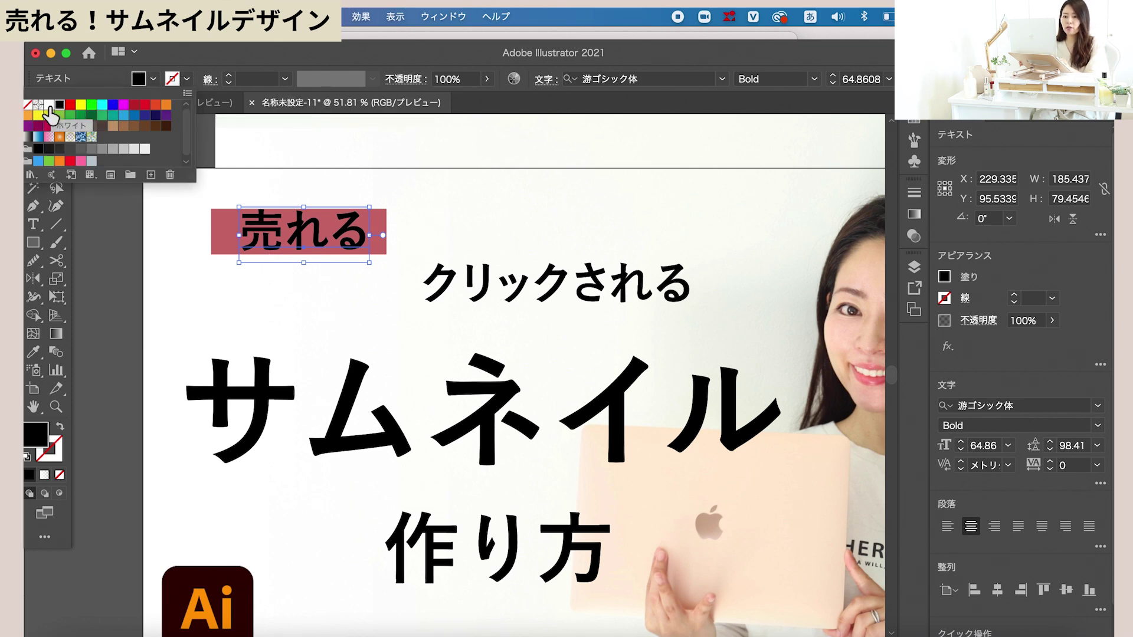
pyautogui.click(49, 104)
pyautogui.moveTo(590, 286); pyautogui.dragTo(678, 289)
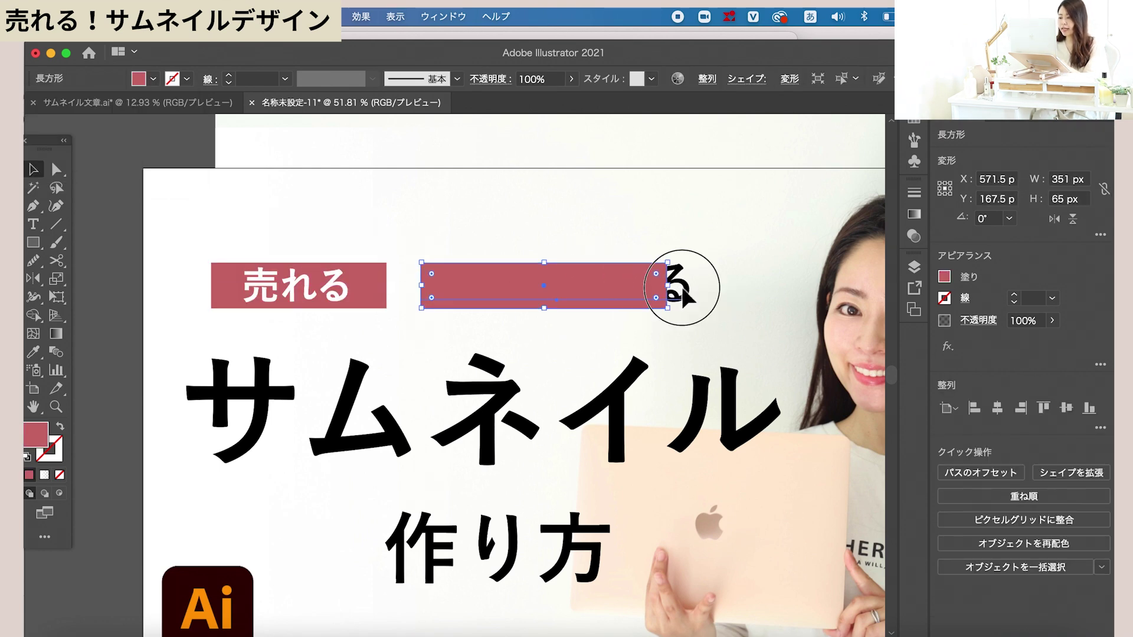
# - Bring the クリックされる text in front of its red box
pyautogui.click(681, 288)
pyautogui.rightClick(682, 286)
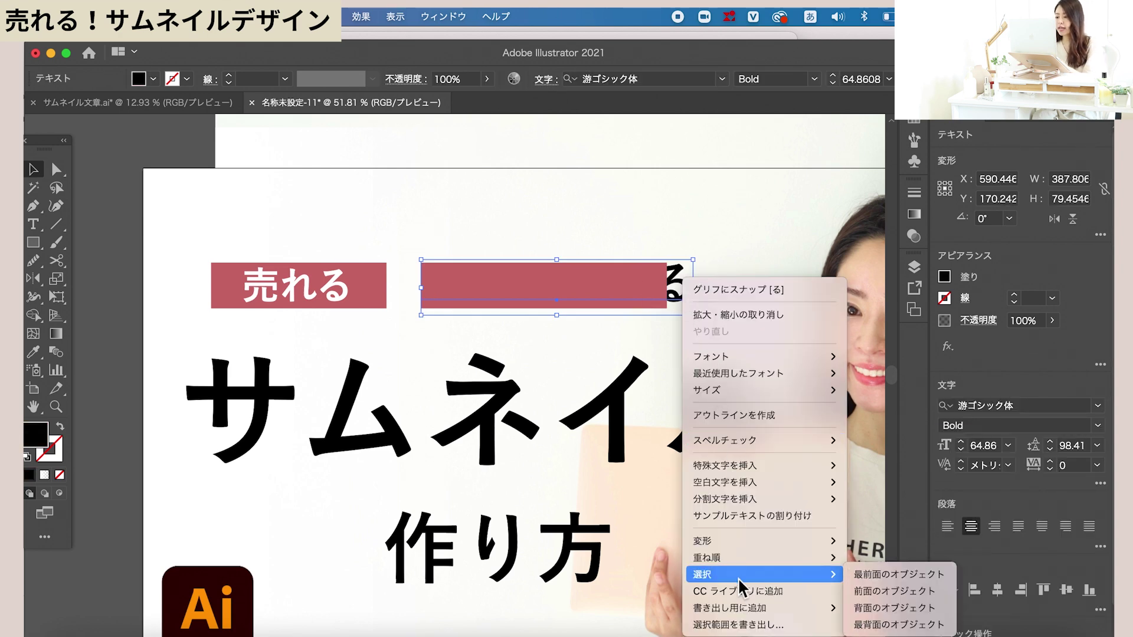
pyautogui.moveTo(707, 558)
pyautogui.click(868, 549)
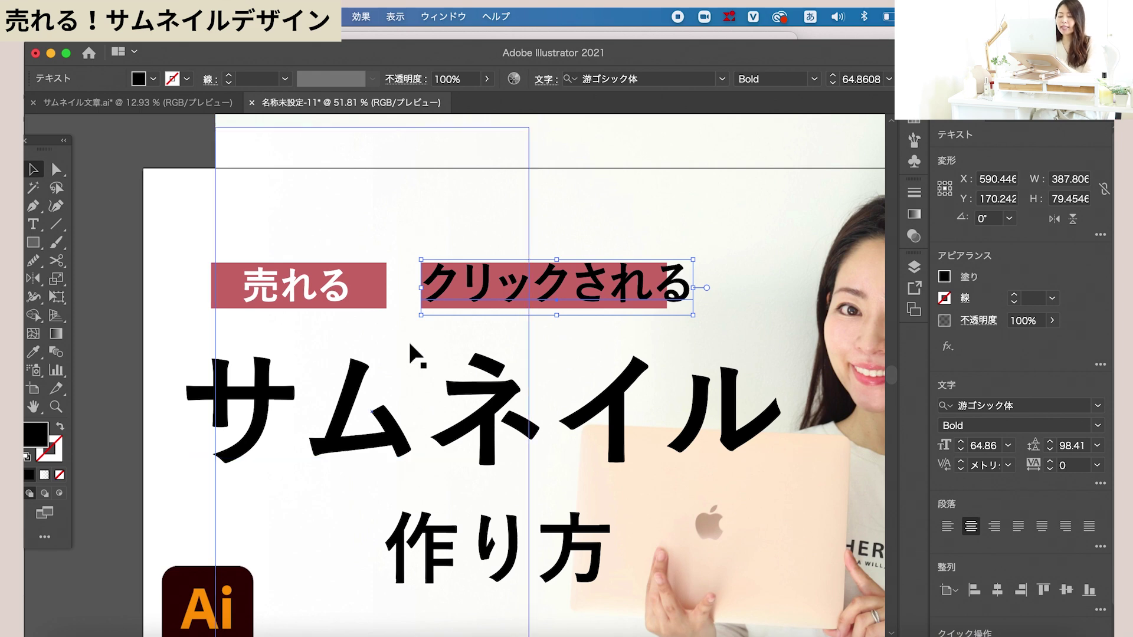
# - Eyedropper 売れる's white 54.35 pt style onto クリックされる and nudge it left
pyautogui.click(36, 354)
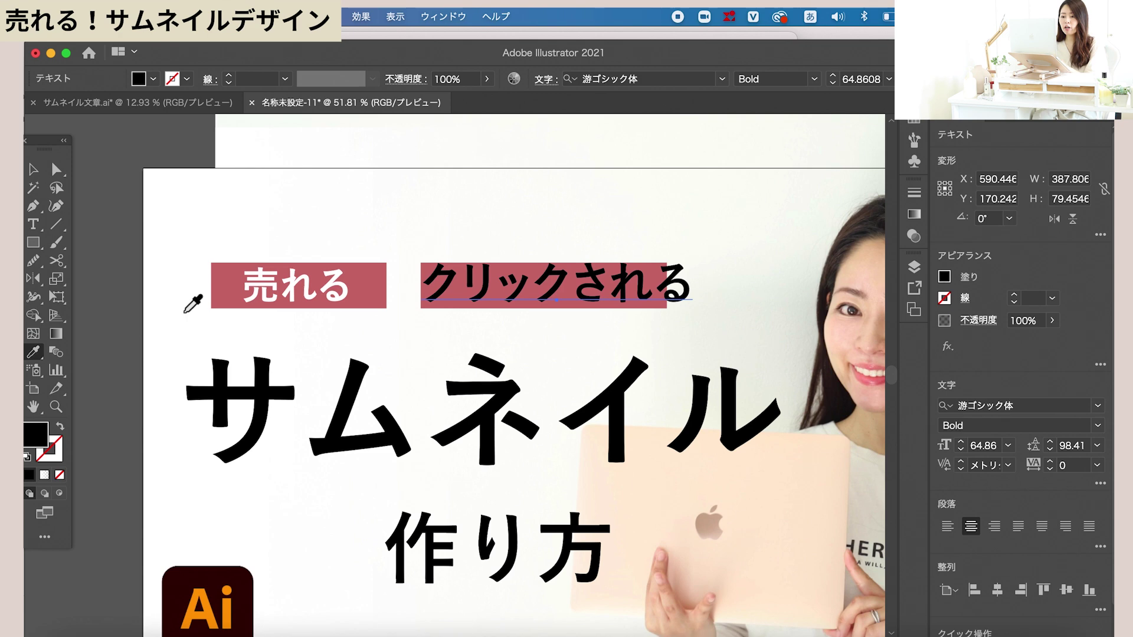
pyautogui.click(275, 290)
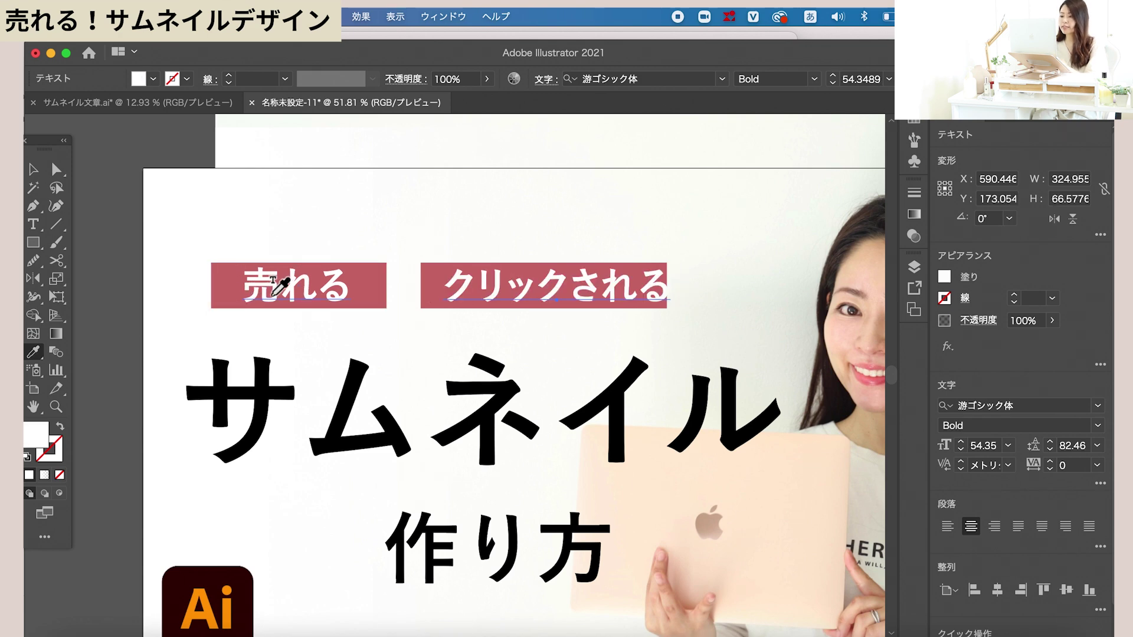
pyautogui.click(33, 170)
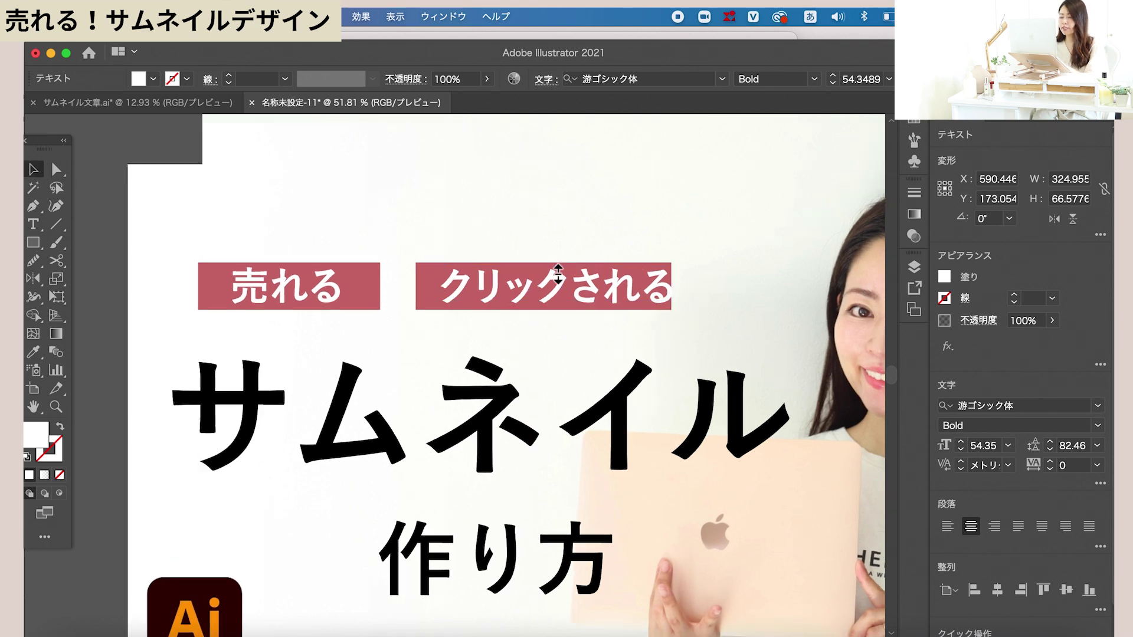
pyautogui.scroll(1, 557, 273)
pyautogui.moveTo(588, 290); pyautogui.dragTo(579, 288)
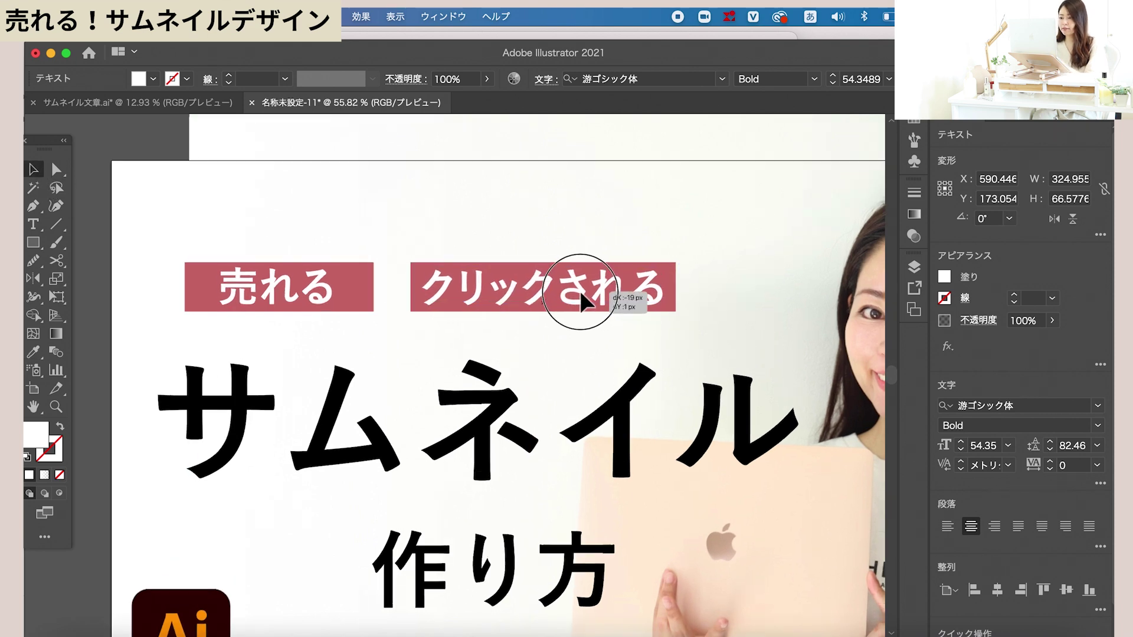
pyautogui.click(358, 274)
pyautogui.scroll(2, 360, 274)
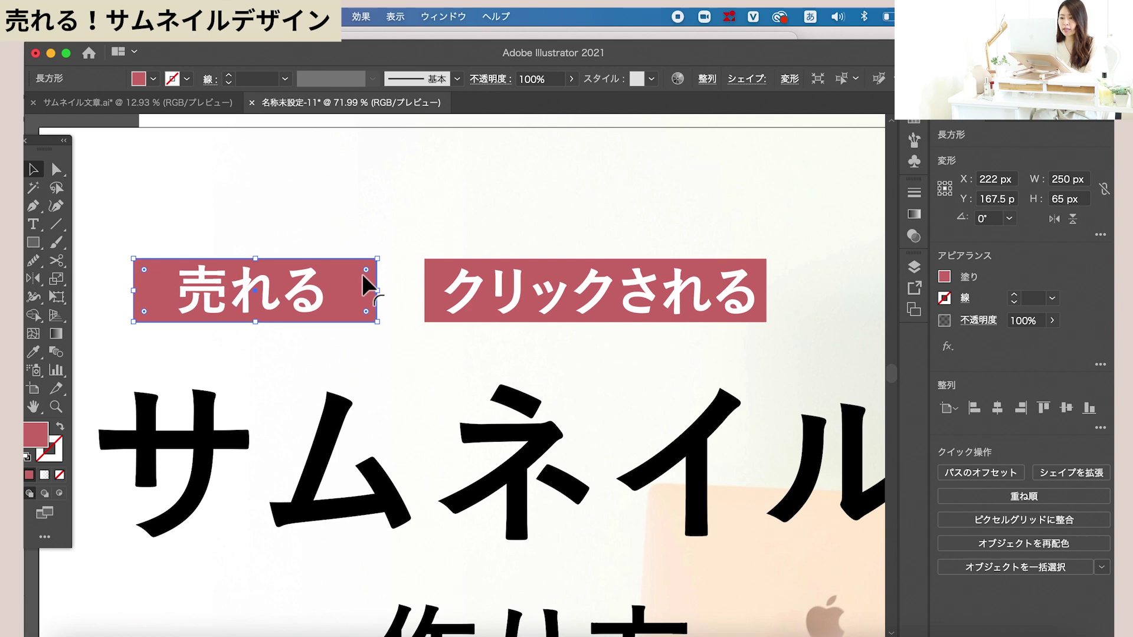
# - Round the 売れる box into a full pill and add ！ after 売れる
pyautogui.moveTo(366, 270); pyautogui.dragTo(354, 280)
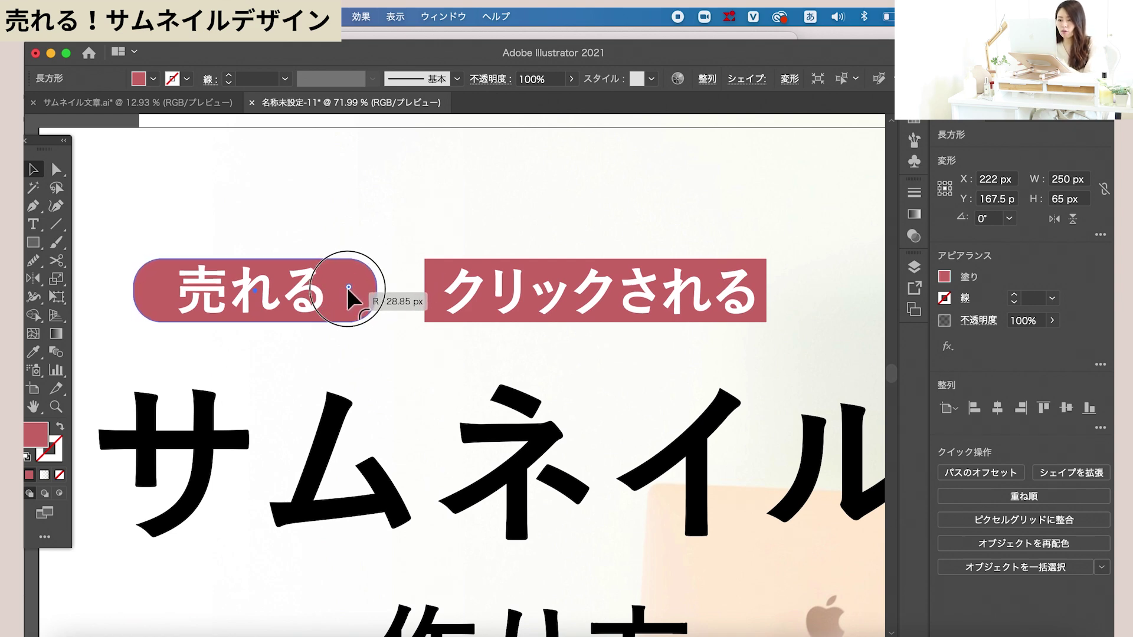
pyautogui.moveTo(354, 281); pyautogui.dragTo(337, 299)
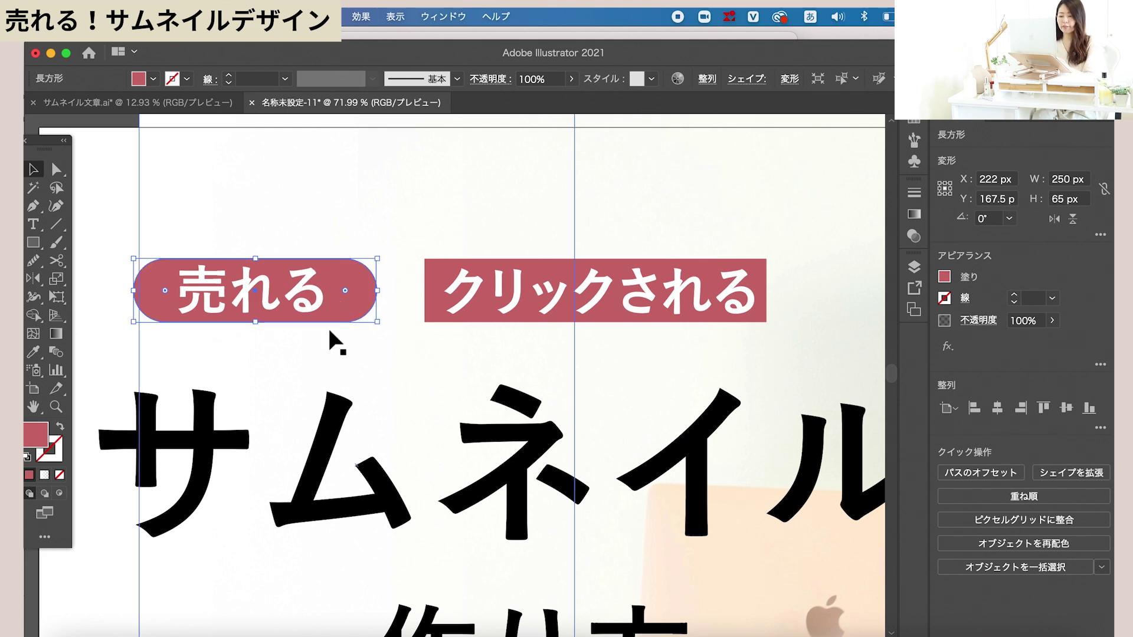
pyautogui.press('t')
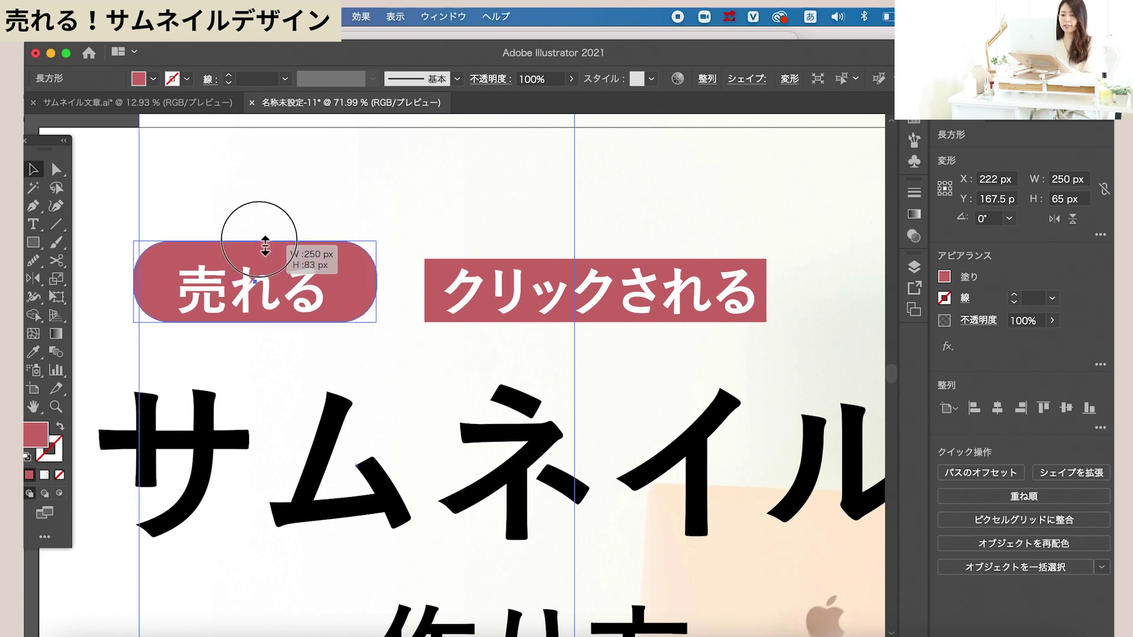
pyautogui.scroll(-2, 314, 303)
pyautogui.click(314, 303)
pyautogui.write('！')
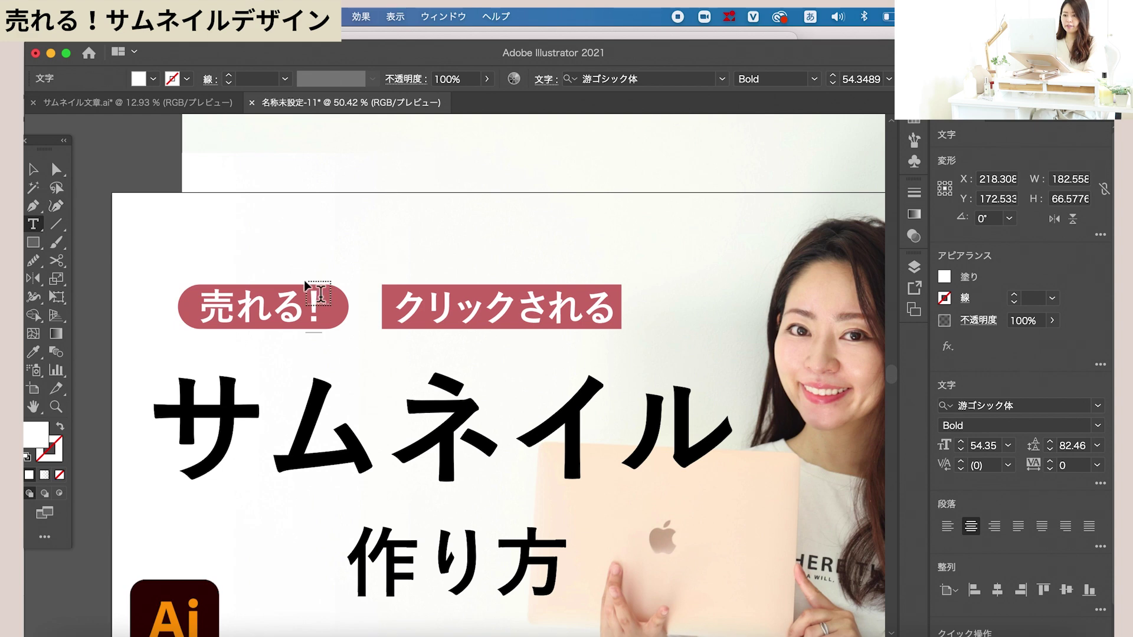
# - Add ！ after クリックされる and widen its box to 388 px with rounded corners
pyautogui.click(612, 311)
pyautogui.write('！')
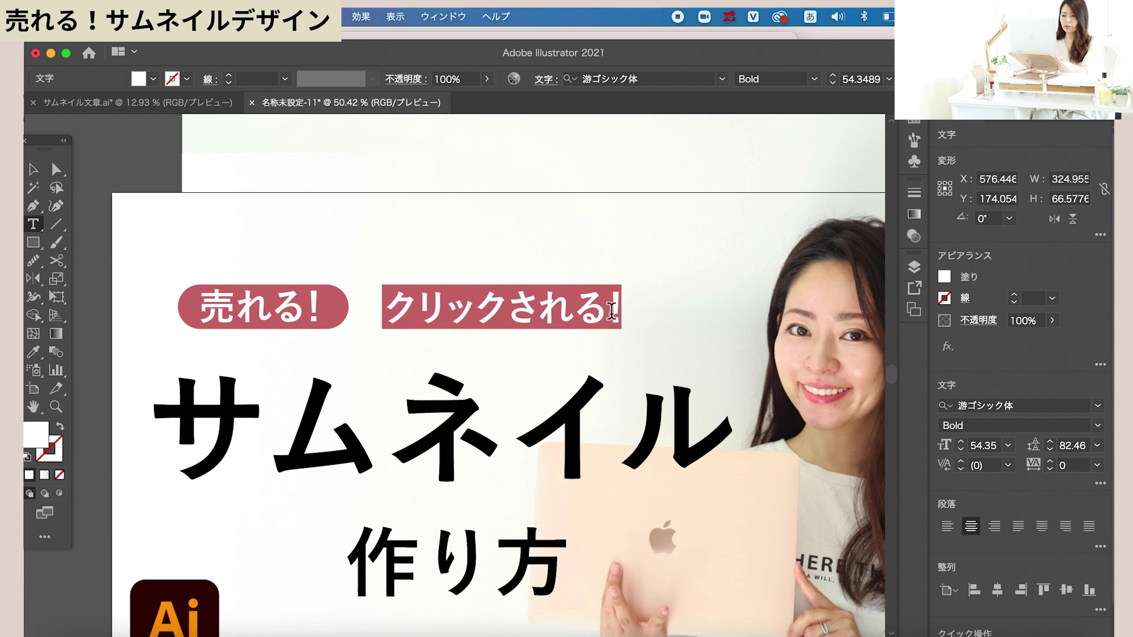
pyautogui.click(33, 168)
pyautogui.click(397, 287)
pyautogui.moveTo(622, 306)
pyautogui.mouseDown()
pyautogui.moveTo(645, 306)
pyautogui.moveTo(635, 294)
pyautogui.moveTo(617, 300)
pyautogui.mouseUp()
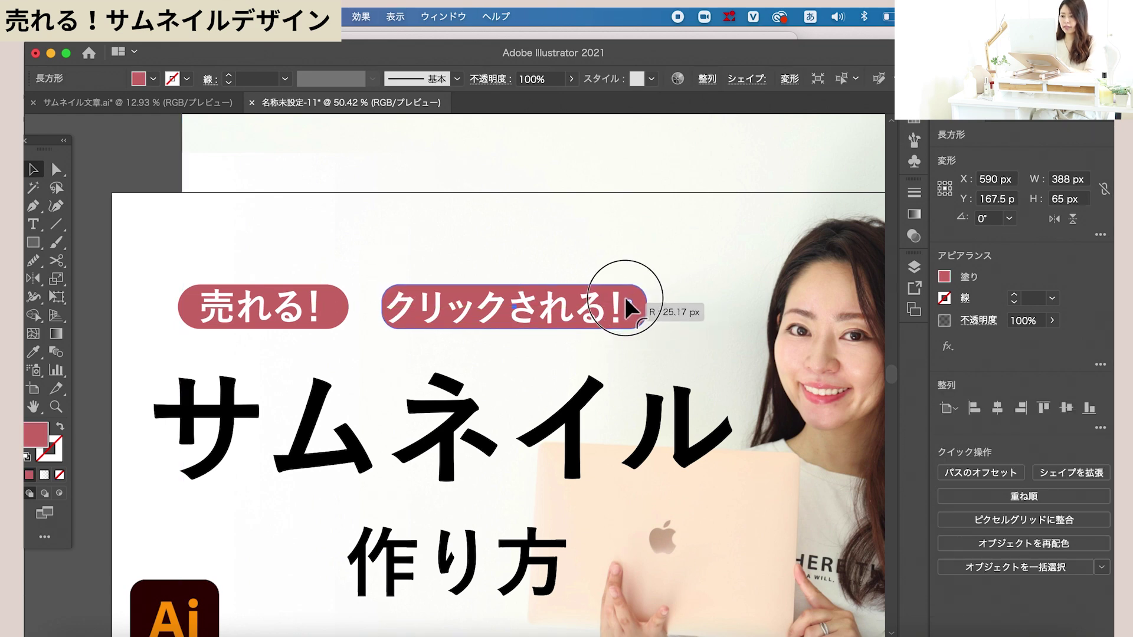
pyautogui.hotkey('ctrl', 'shift', 'a')
pyautogui.scroll(2, 285, 321)
pyautogui.click(328, 306)
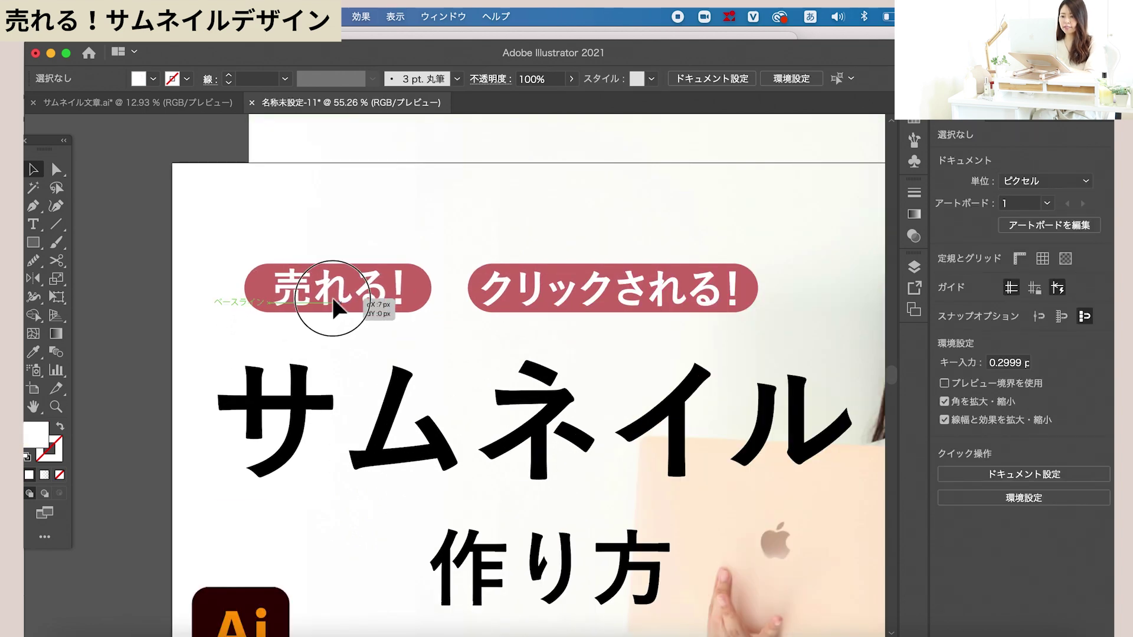
# - Group 売れる！ with its pill, then クリックされる！ with its pill
pyautogui.keyDown('shift'); pyautogui.click(254, 285); pyautogui.keyUp('shift')
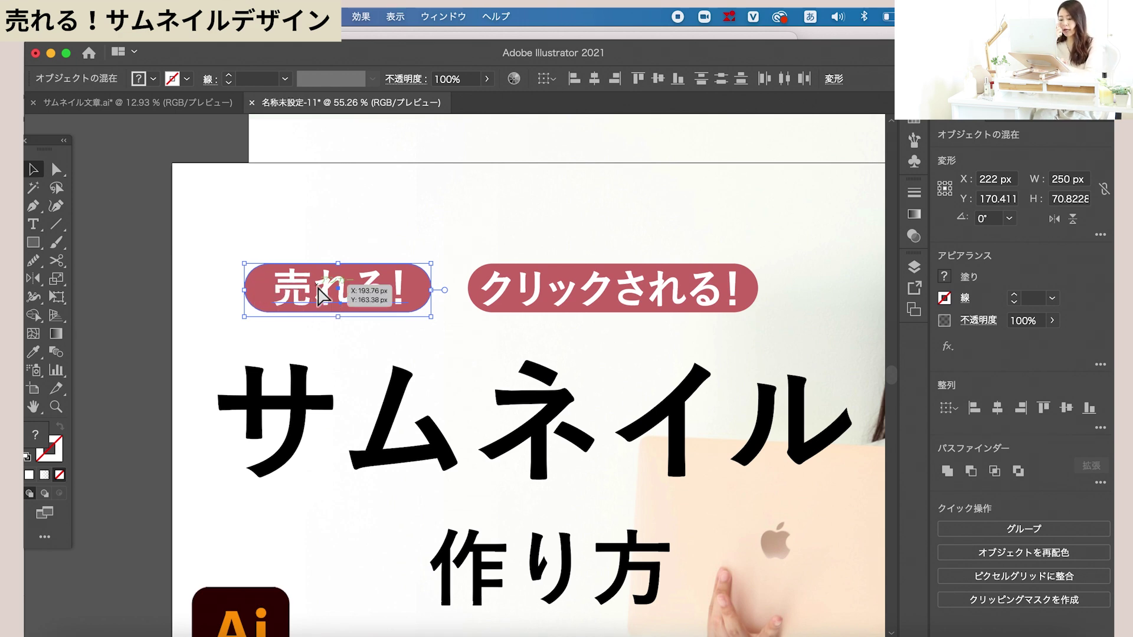
pyautogui.press('super+g')
pyautogui.click(552, 304)
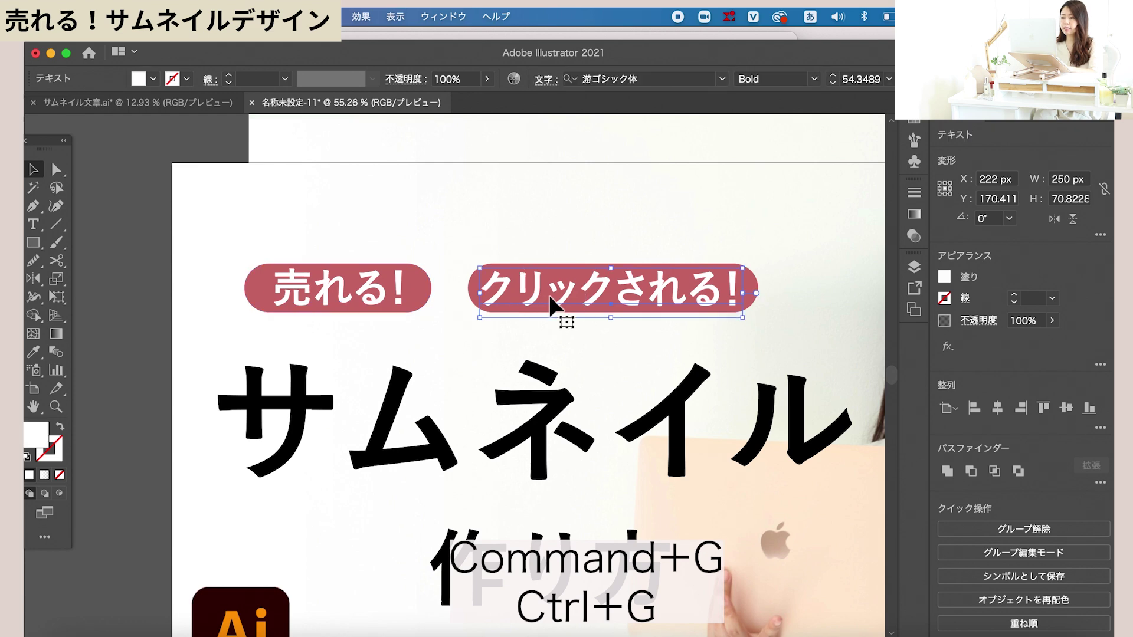
pyautogui.scroll(1, 551, 304)
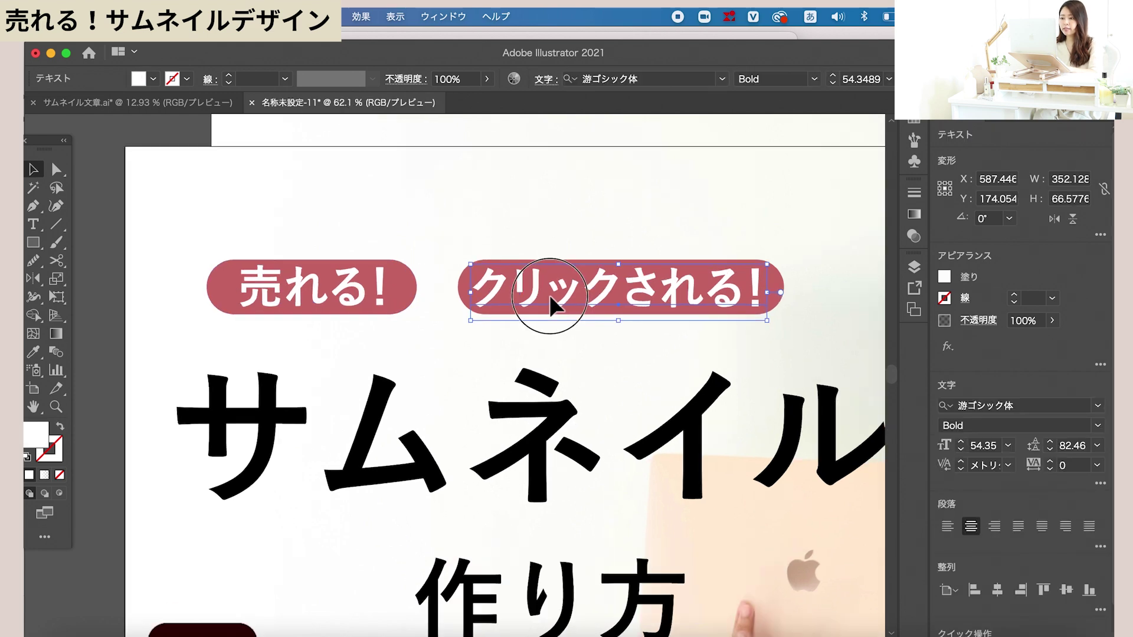
pyautogui.keyDown('shift'); pyautogui.click(462, 288); pyautogui.keyUp('shift')
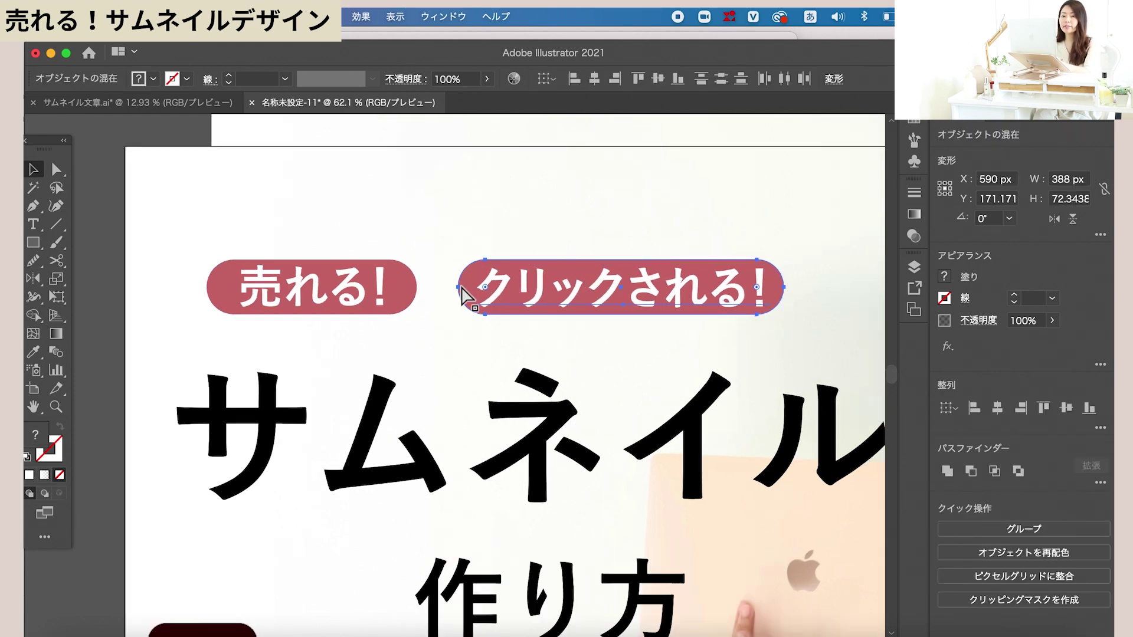
pyautogui.press('super+g')
# - Check the サムネイル title's context menu, then select the 売れる！ pill group
pyautogui.scroll(-3, 460, 286)
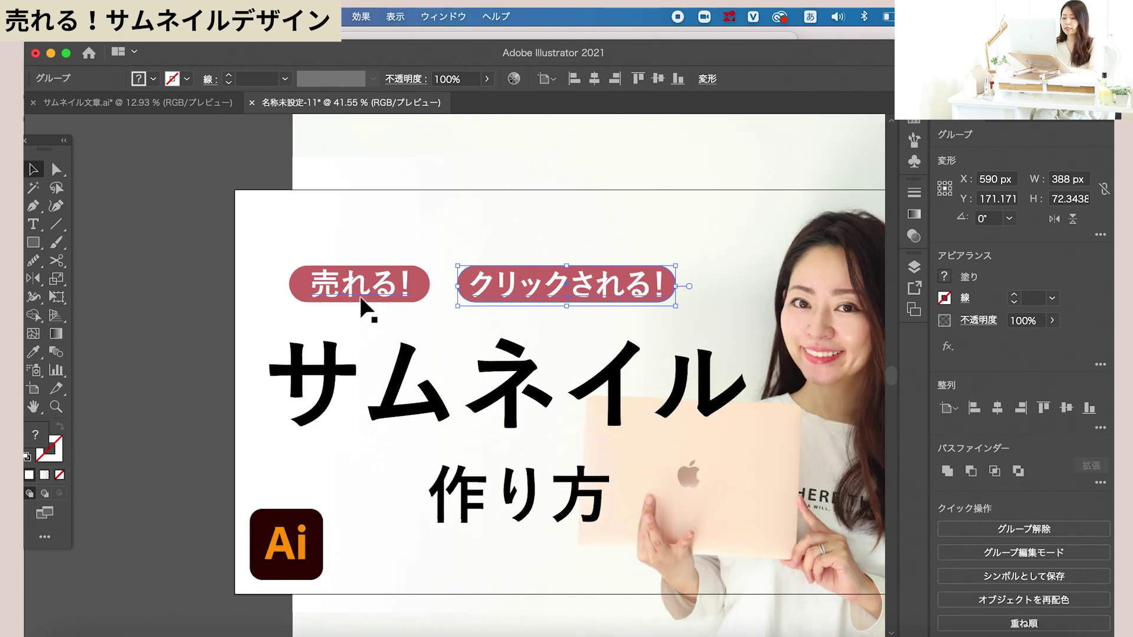
pyautogui.scroll(-2, 361, 307)
pyautogui.click(380, 354)
pyautogui.rightClick(389, 295)
pyautogui.press('Escape')
pyautogui.click(364, 289)
# - Enlarge both pills, moving 売れる！ up-left and クリックされる！ up-right
pyautogui.scroll(2, 377, 283)
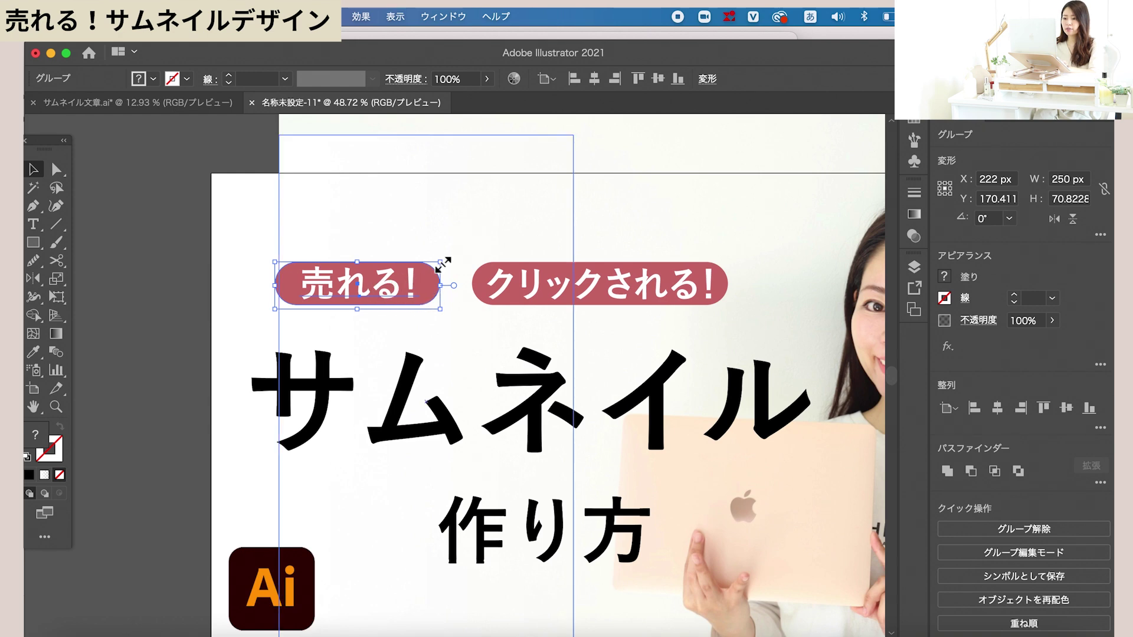
pyautogui.moveTo(439, 261); pyautogui.dragTo(498, 245)
pyautogui.moveTo(413, 275); pyautogui.dragTo(395, 266)
pyautogui.click(531, 294)
pyautogui.moveTo(728, 263); pyautogui.dragTo(814, 233)
pyautogui.moveTo(716, 285); pyautogui.dragTo(753, 260)
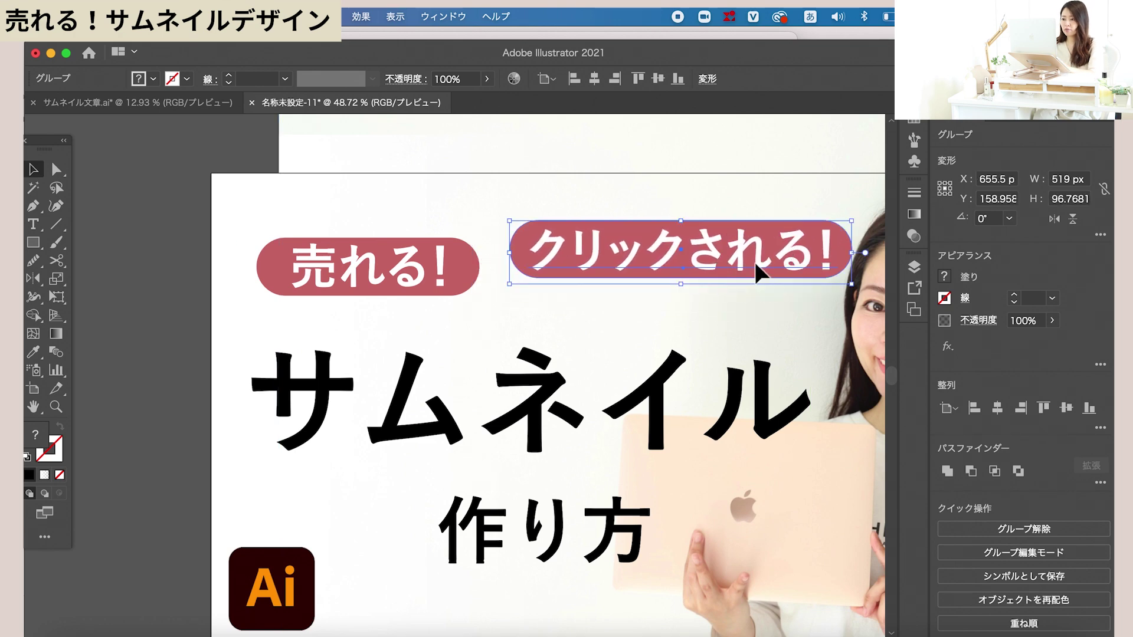
pyautogui.scroll(-5, 675, 273)
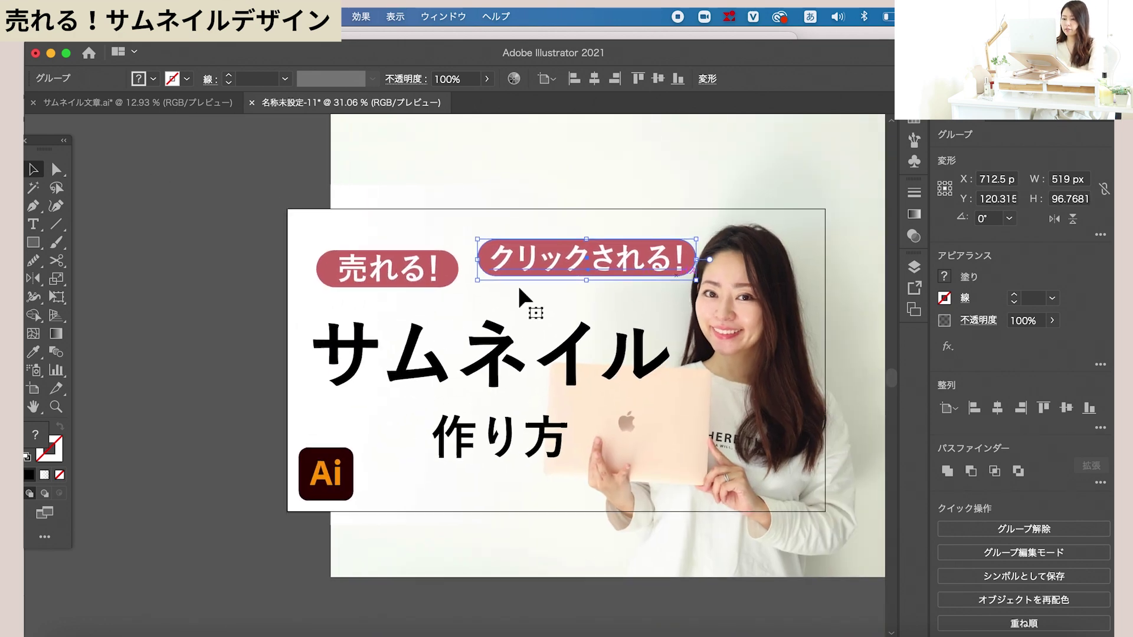
# - Tilt 売れる！ counter-clockwise and クリックされる！ slightly clockwise, repositioning both
pyautogui.click(413, 269)
pyautogui.scroll(3, 411, 284)
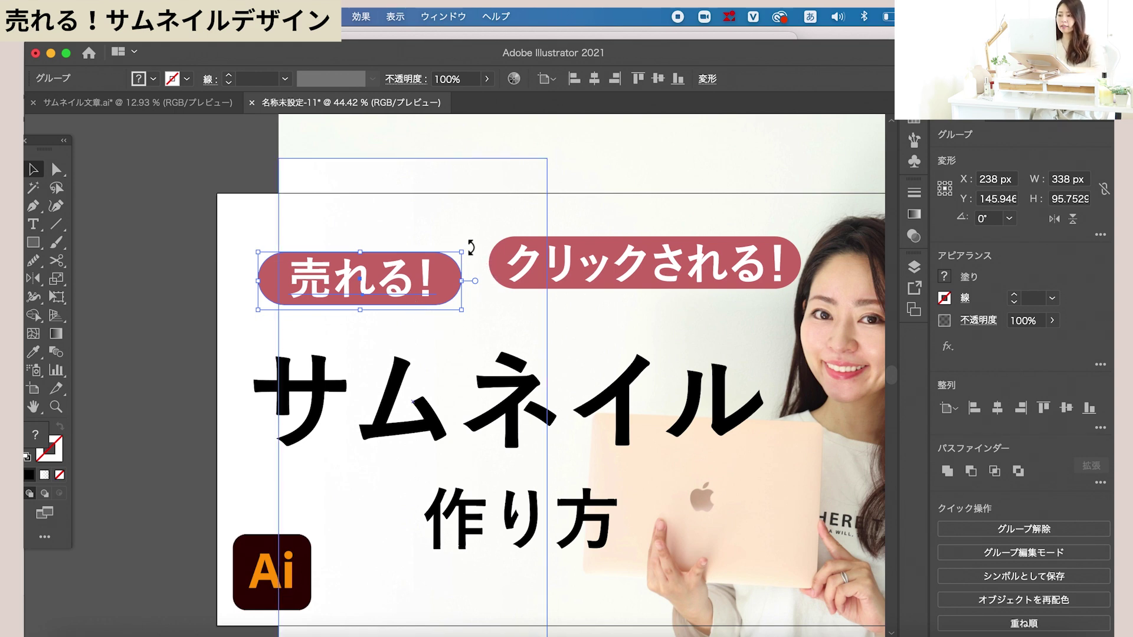
pyautogui.scroll(3, 471, 247)
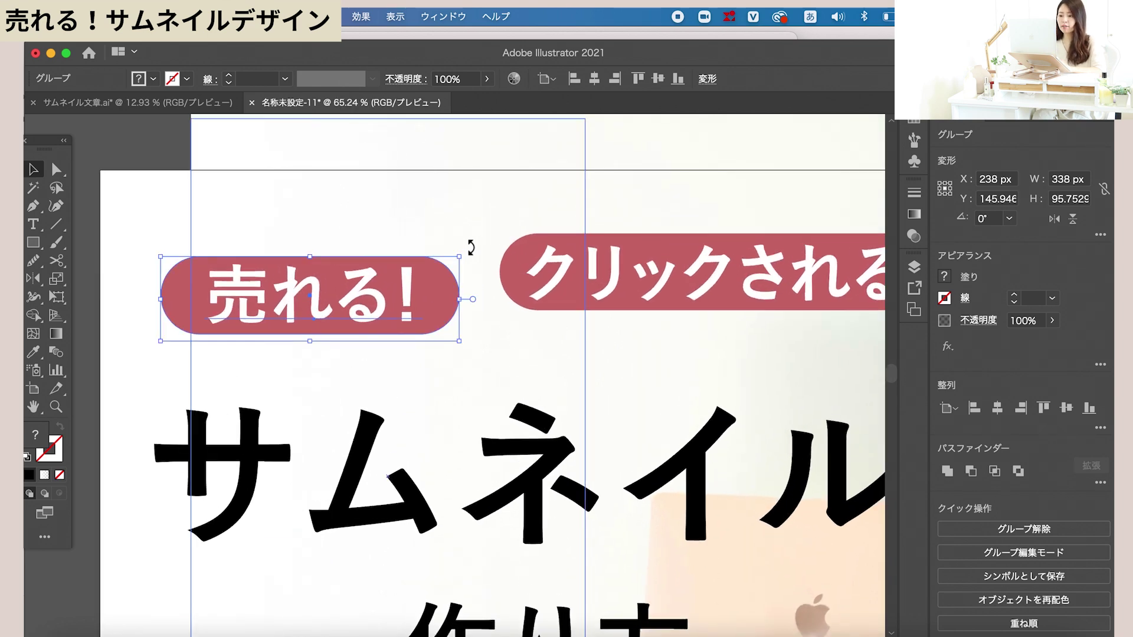
pyautogui.moveTo(471, 253); pyautogui.dragTo(468, 228)
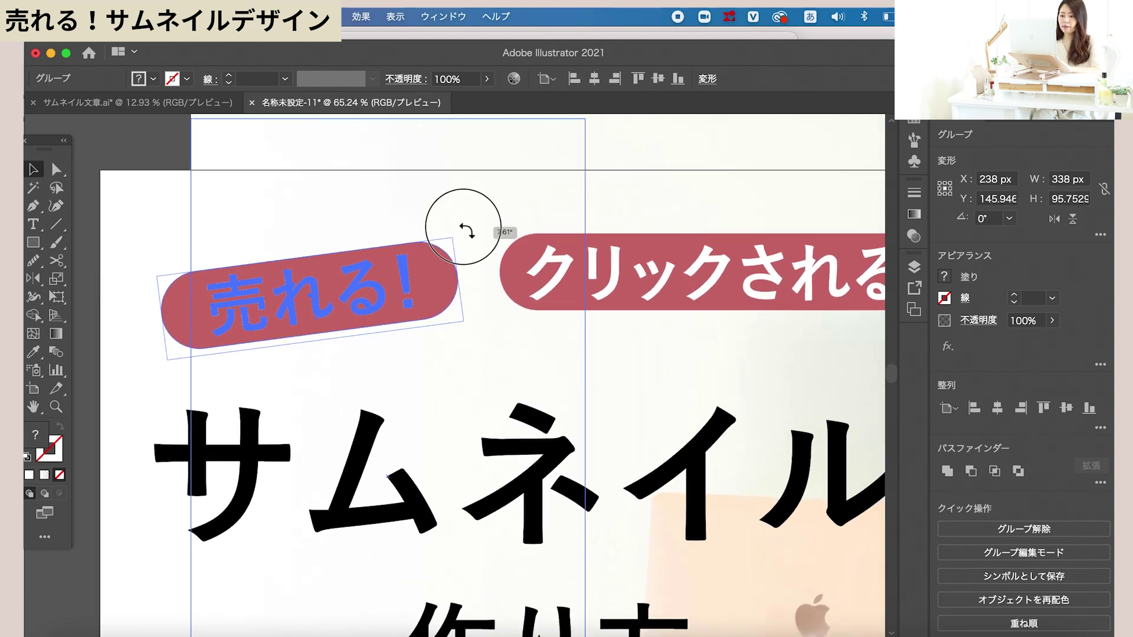
pyautogui.moveTo(343, 282); pyautogui.dragTo(302, 272)
pyautogui.click(537, 286)
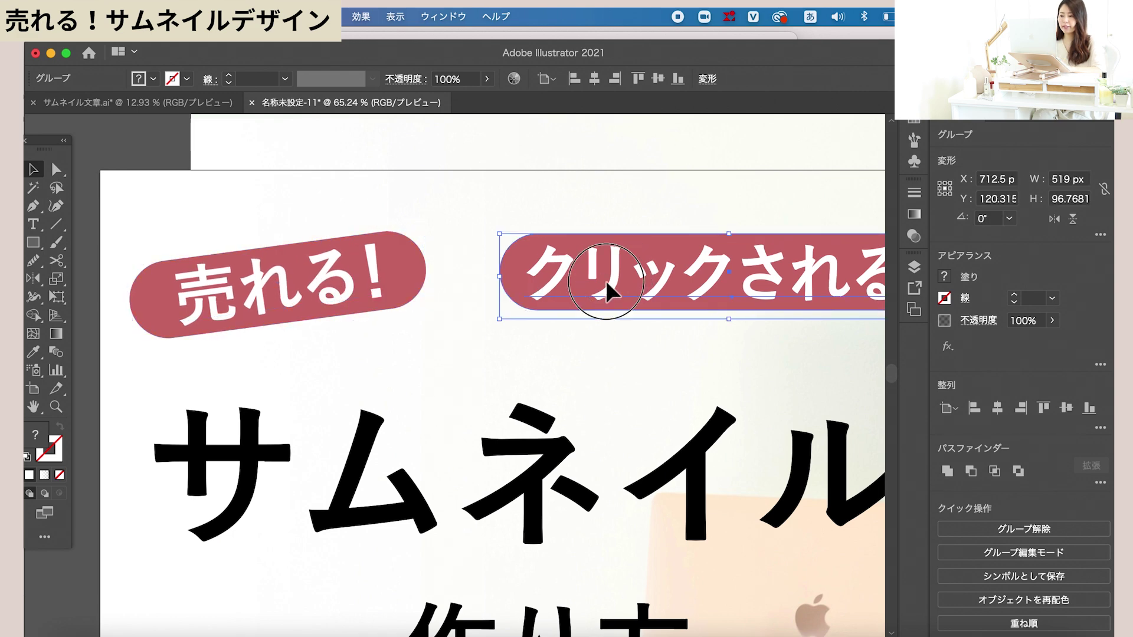
pyautogui.moveTo(606, 281); pyautogui.dragTo(556, 317)
pyautogui.scroll(-3, 560, 312)
pyautogui.scroll(-2, 560, 313)
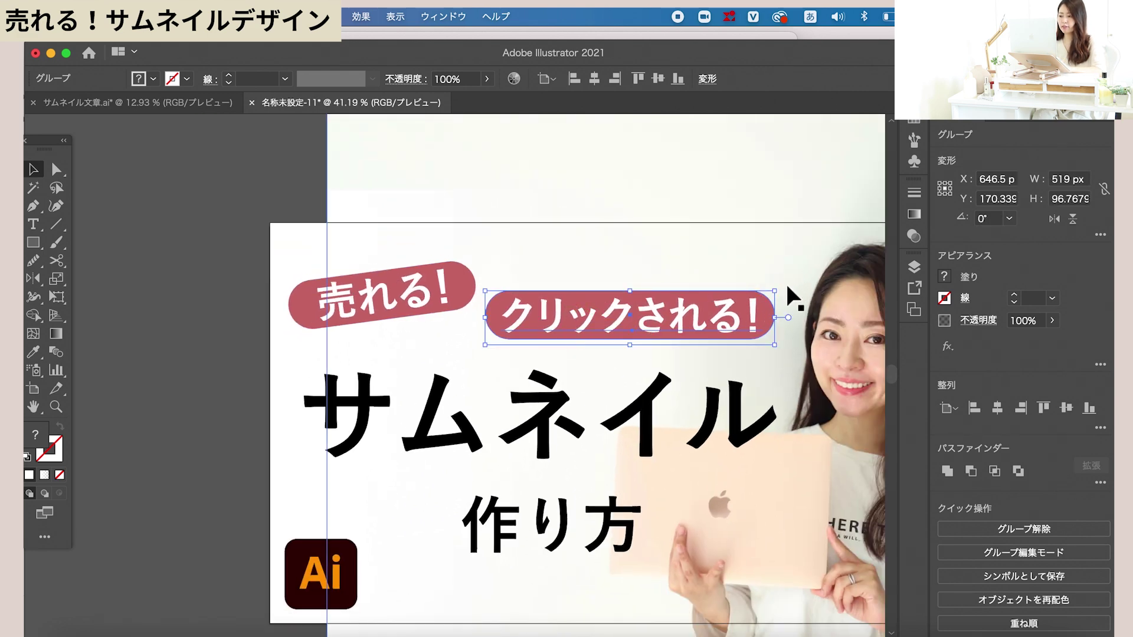
pyautogui.moveTo(785, 283); pyautogui.dragTo(797, 299)
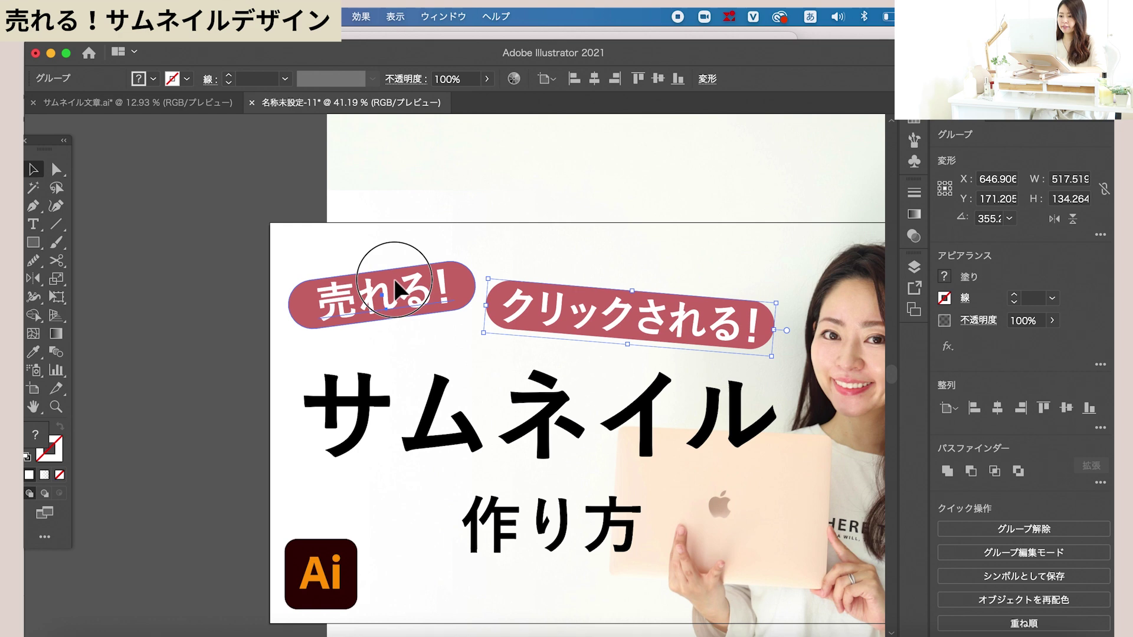
# - Fine-tune the 売れる！ pill position slightly up and right
pyautogui.moveTo(394, 279); pyautogui.dragTo(409, 264)
pyautogui.click(531, 306)
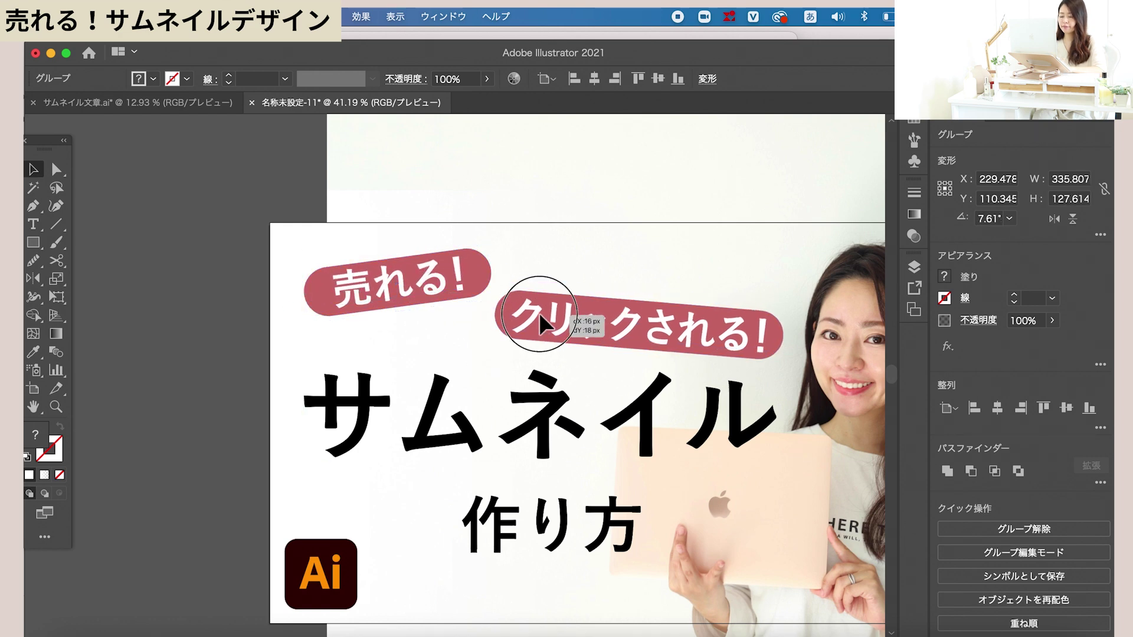
pyautogui.hscroll(3, 399, 430)
pyautogui.scroll(-1, 399, 430)
pyautogui.click(440, 417)
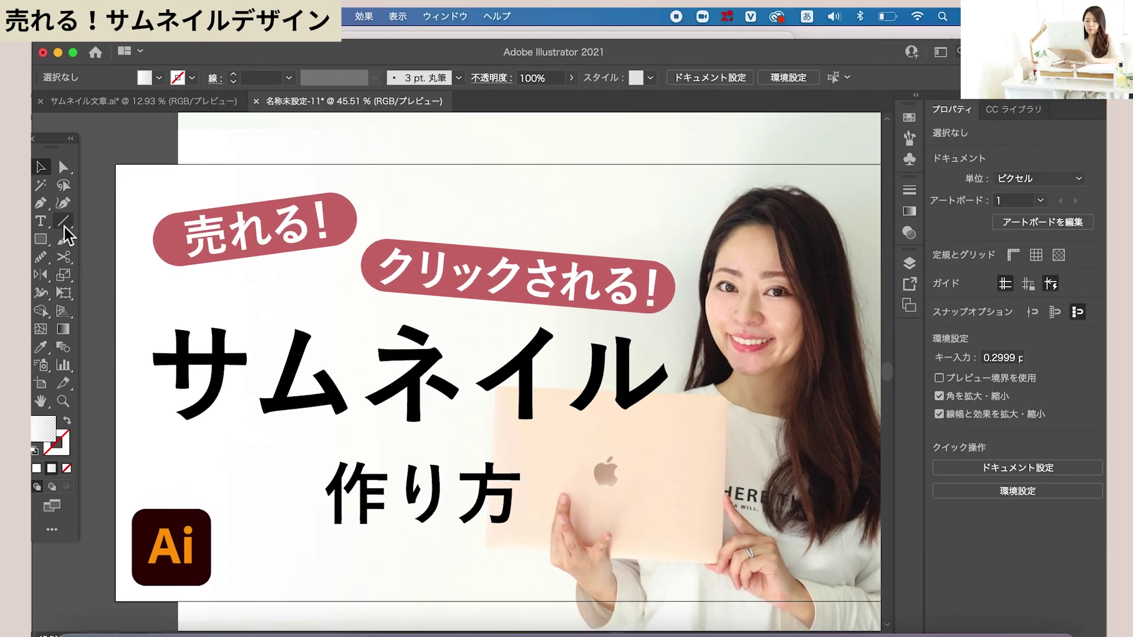
# - Draw a short vertical line with the Line Segment tool beside the 売れる！ label
pyautogui.click(40, 239)
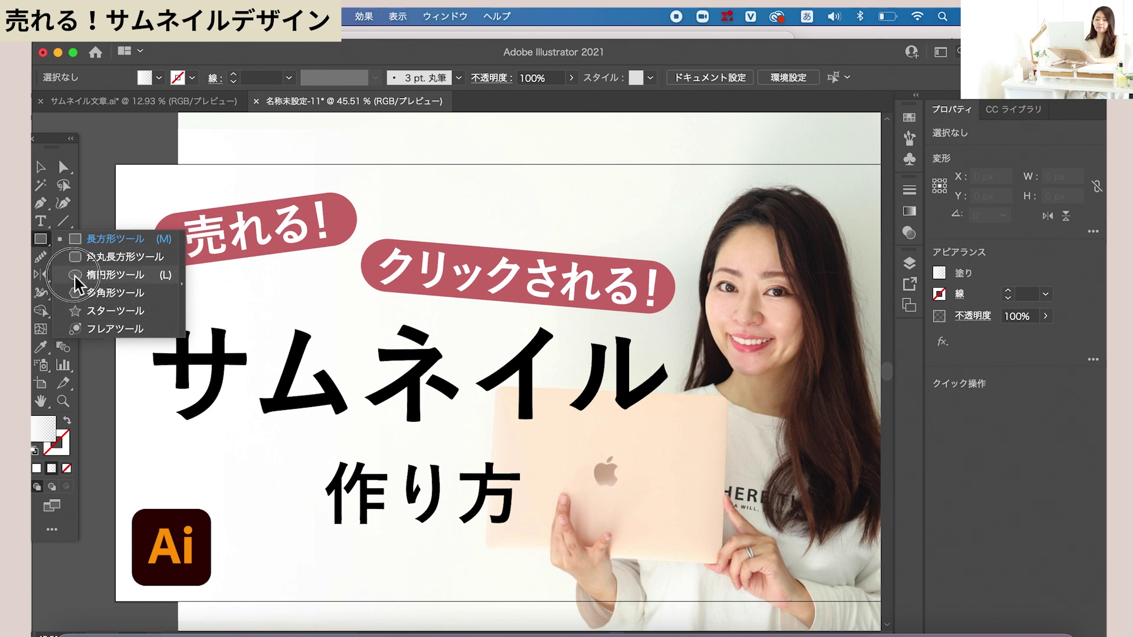
pyautogui.click(65, 223)
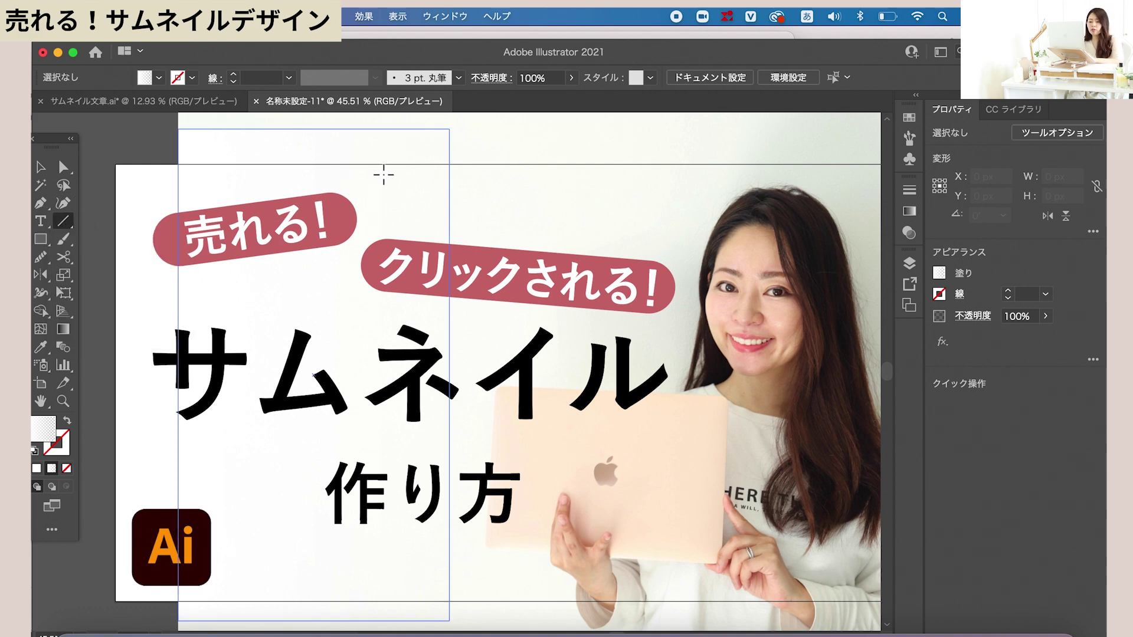
pyautogui.moveTo(373, 186); pyautogui.dragTo(370, 209)
pyautogui.scroll(2, 371, 206)
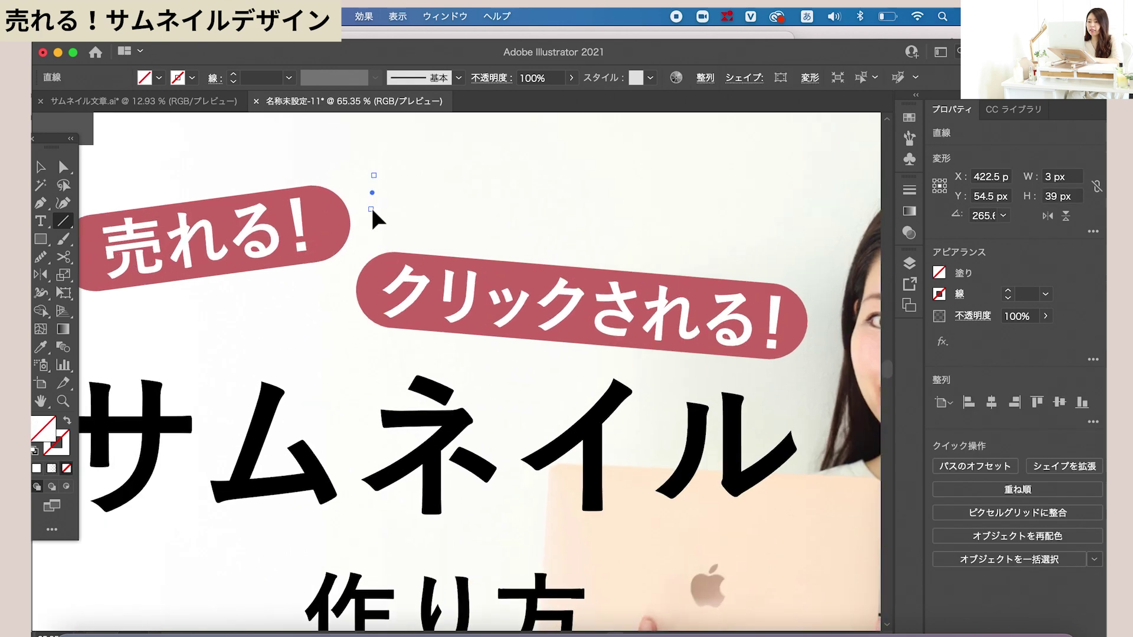
pyautogui.scroll(2, 371, 206)
# - Give the line a #cc6e6e pink stroke, 3 px thick
pyautogui.press('i')
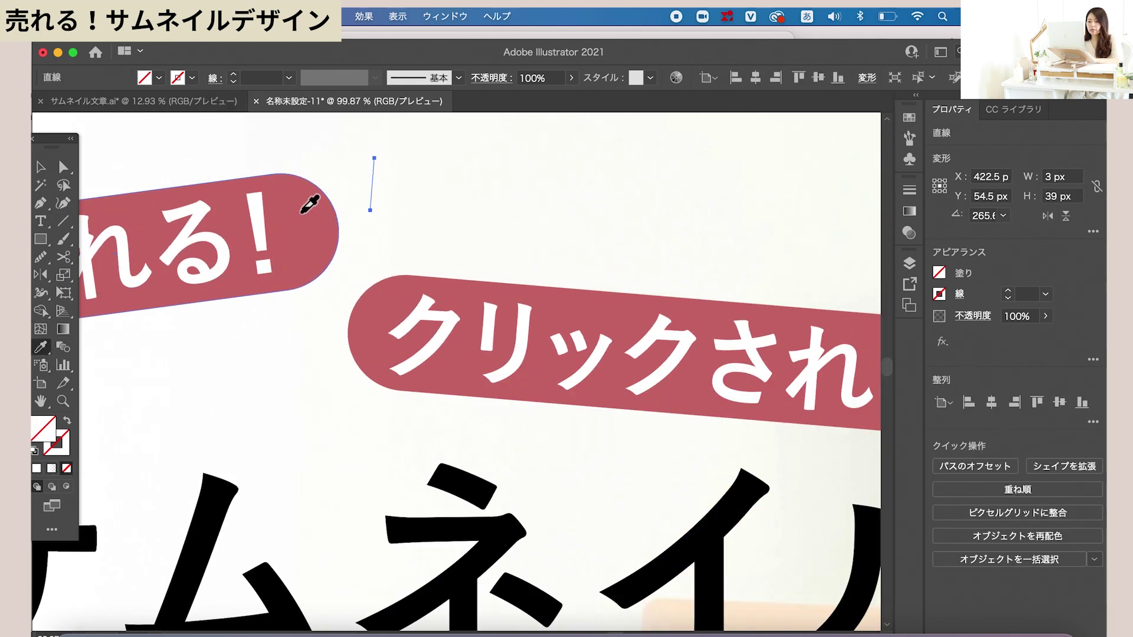
pyautogui.click(310, 201)
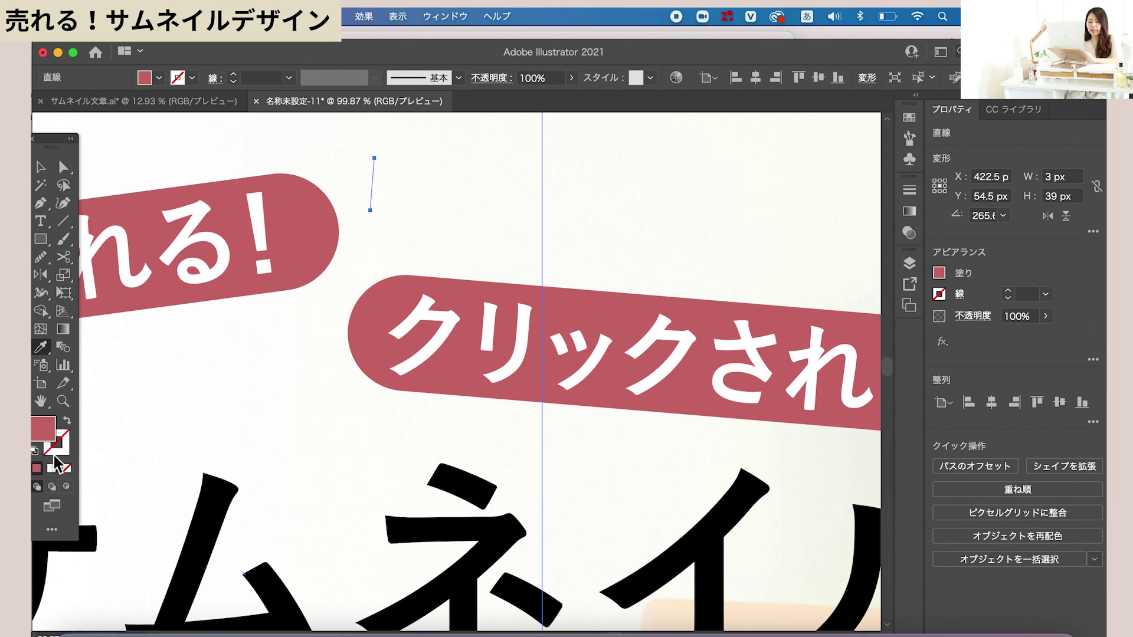
pyautogui.click(54, 454)
pyautogui.click(37, 468)
pyautogui.click(41, 168)
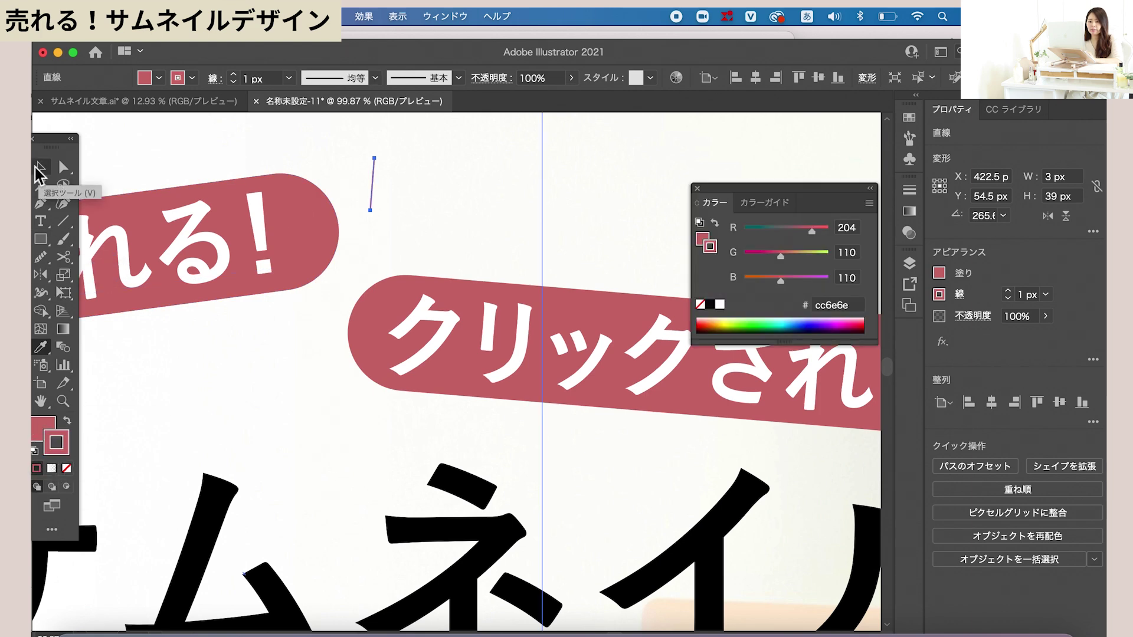
pyautogui.click(235, 75)
pyautogui.click(234, 74)
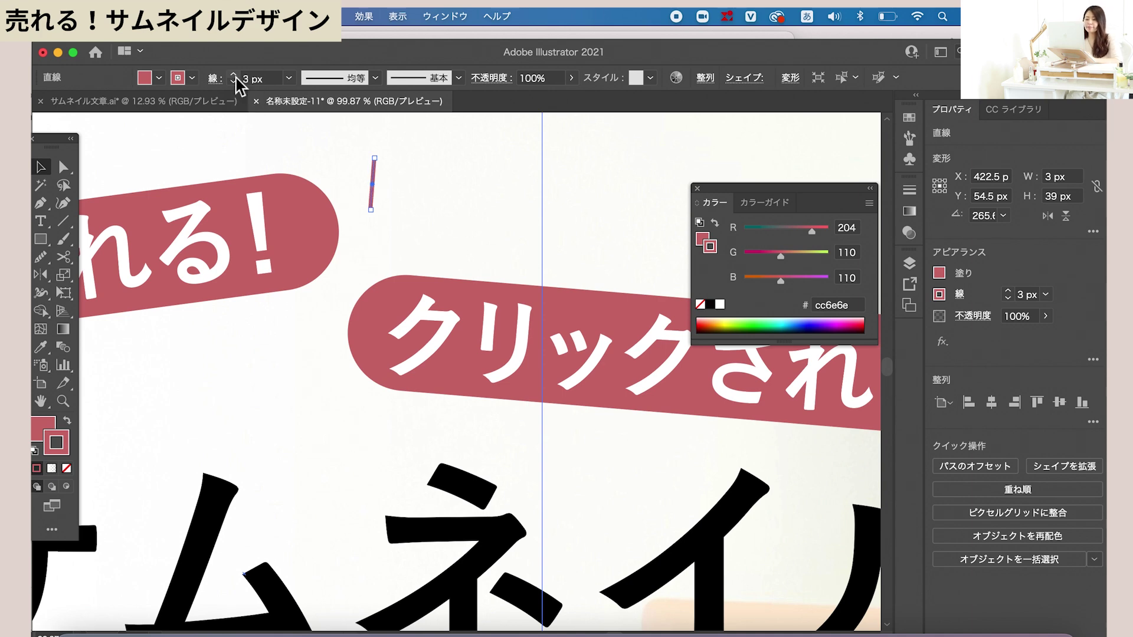
pyautogui.click(375, 78)
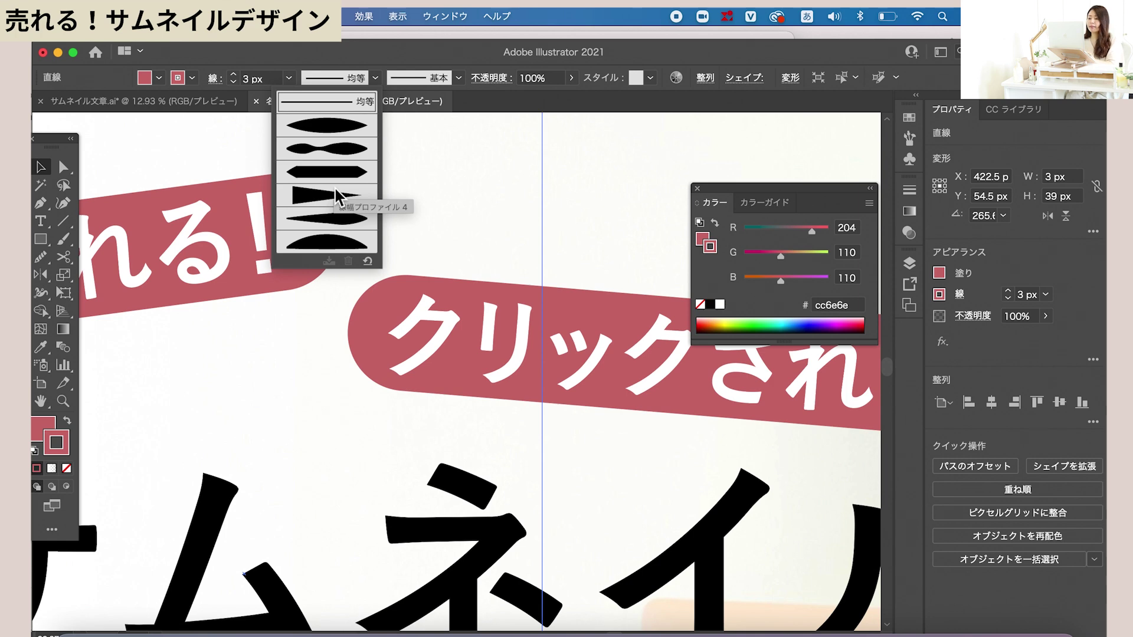
# - Apply Width Profile 4 to the line and raise its stroke to 11 px
pyautogui.click(338, 194)
pyautogui.scroll(1, 348, 192)
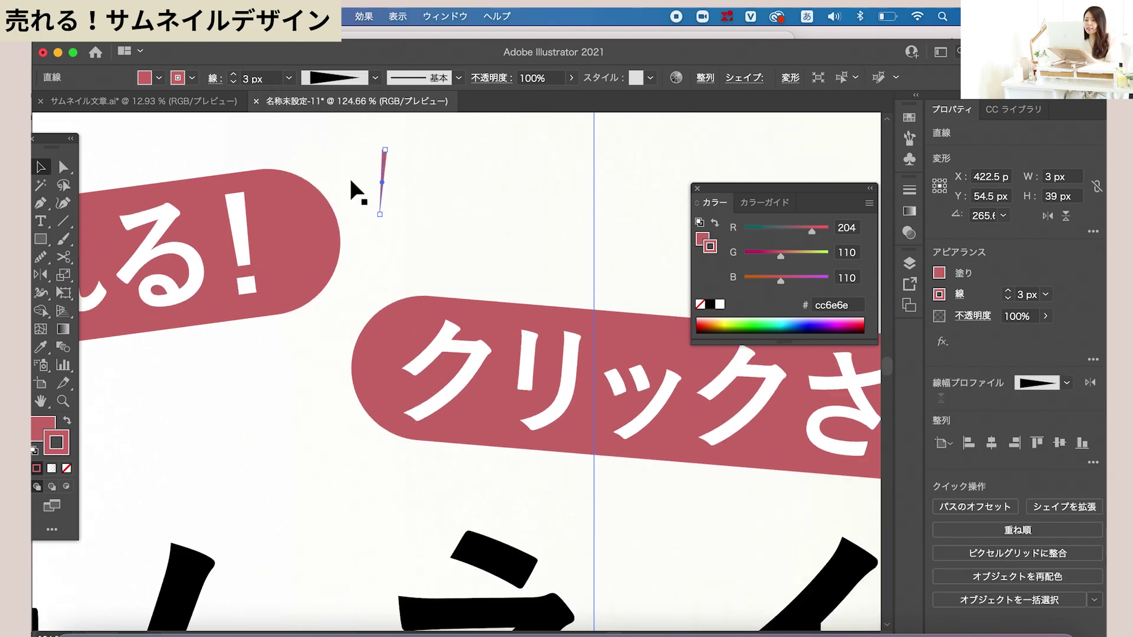
pyautogui.scroll(1, 354, 190)
pyautogui.scroll(1, 357, 186)
pyautogui.scroll(1, 355, 184)
pyautogui.scroll(1, 360, 188)
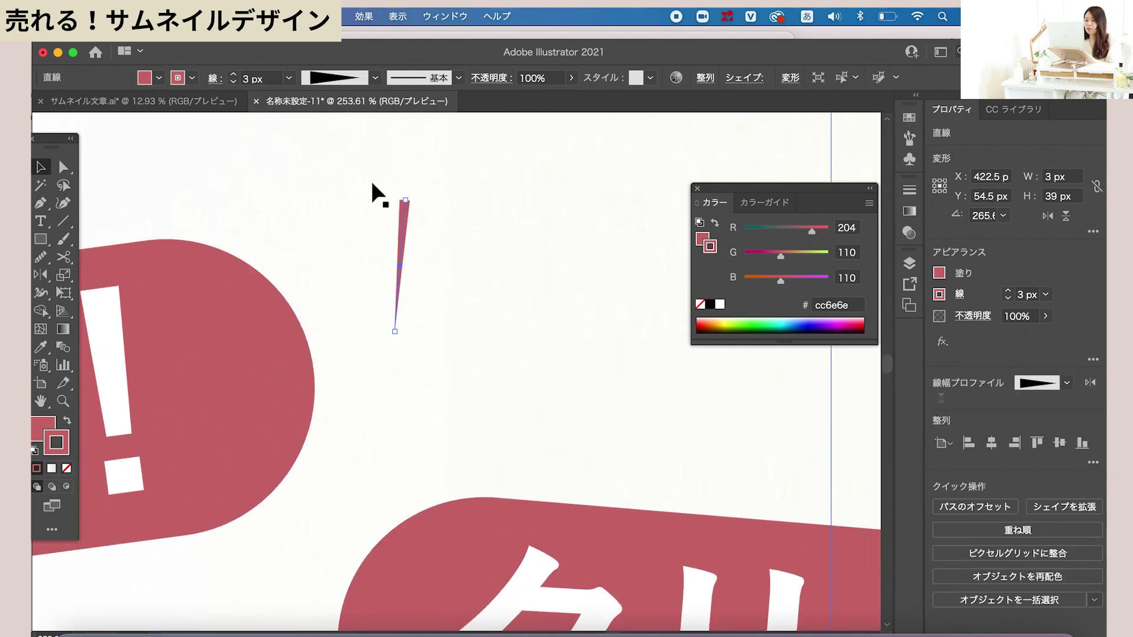
pyautogui.click(234, 75)
pyautogui.click(234, 75)
pyautogui.click(234, 75)
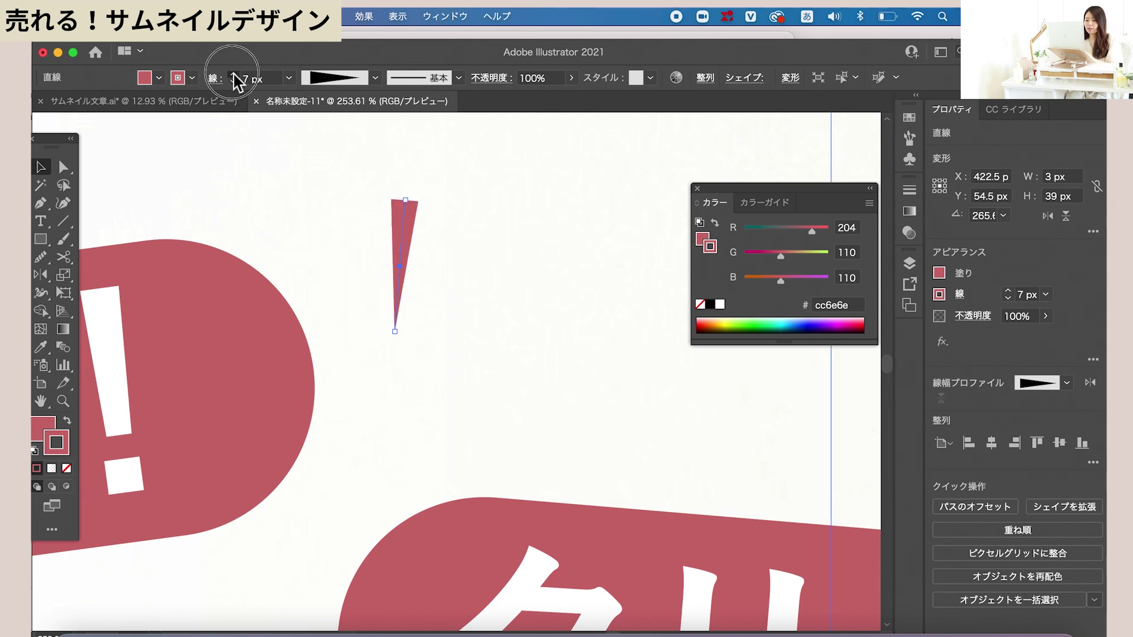
pyautogui.click(234, 75)
# - Rotate the tapered stroke and duplicate it into a three-ray burst beside 売れる！
pyautogui.click(374, 336)
pyautogui.click(397, 257)
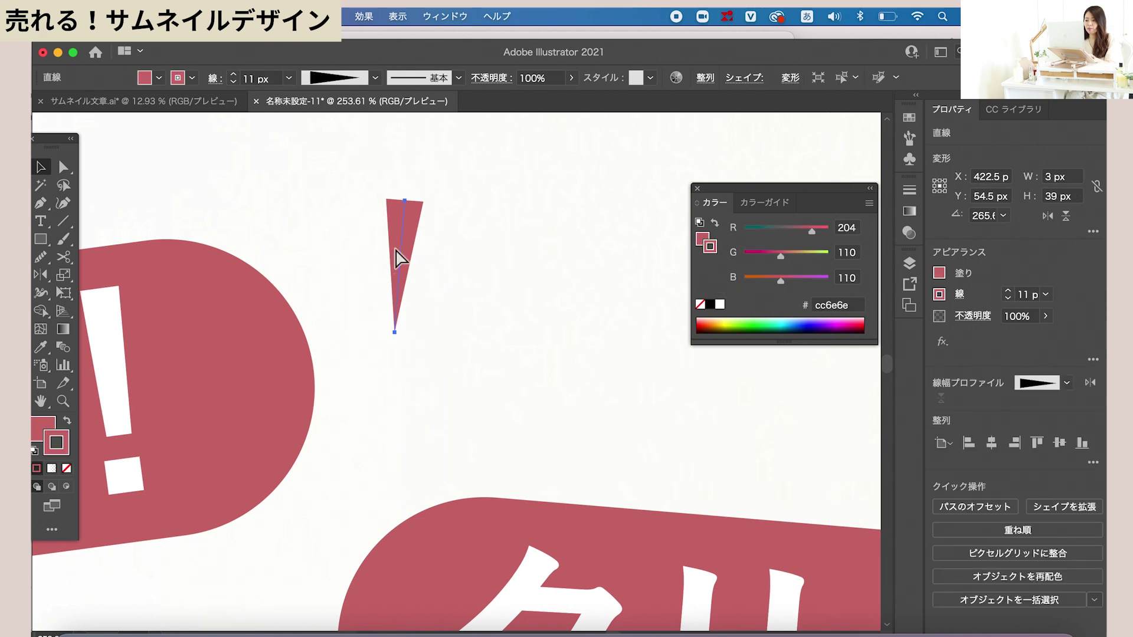
pyautogui.scroll(-5, 396, 250)
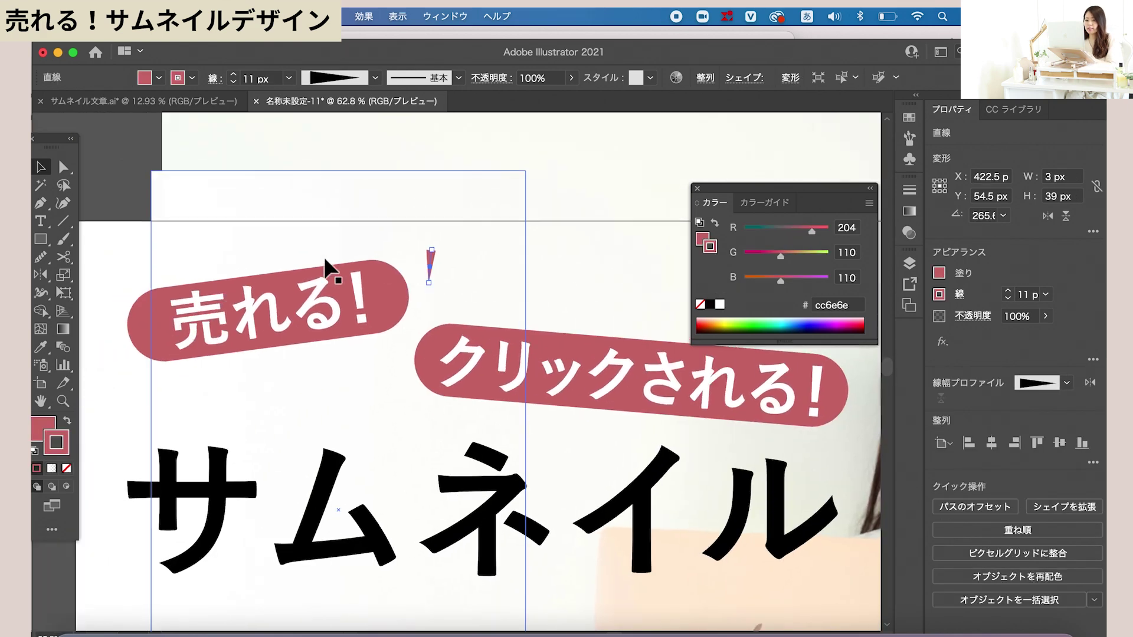
pyautogui.scroll(3, 384, 270)
pyautogui.moveTo(394, 298)
pyautogui.mouseDown()
pyautogui.moveTo(395, 286)
pyautogui.moveTo(411, 306)
pyautogui.moveTo(405, 290)
pyautogui.mouseUp()
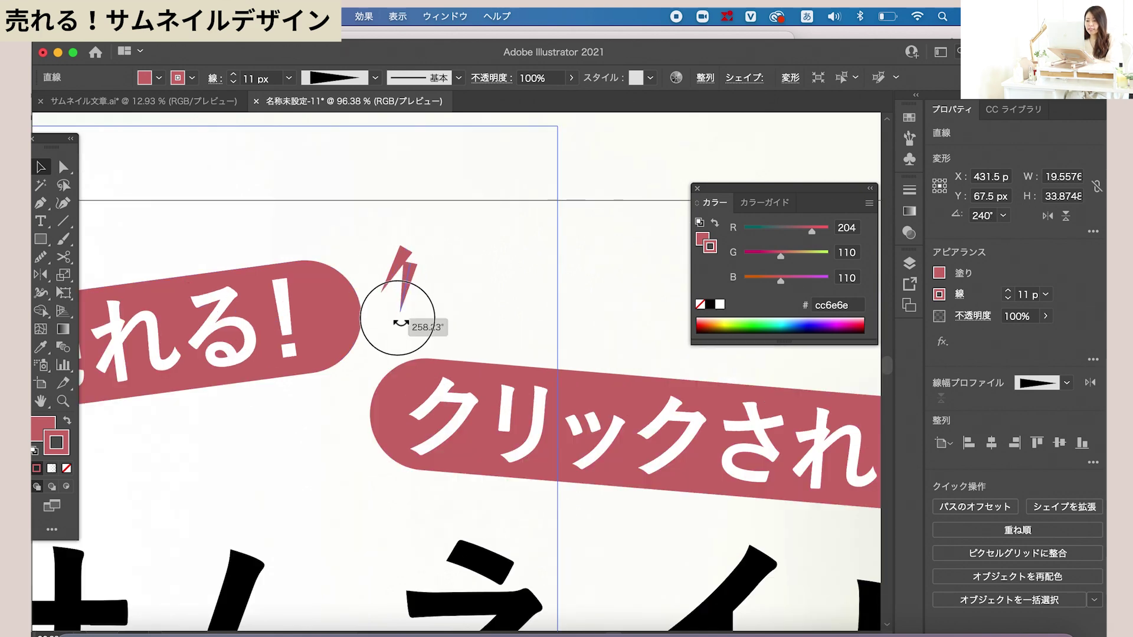
pyautogui.moveTo(416, 289); pyautogui.dragTo(407, 339)
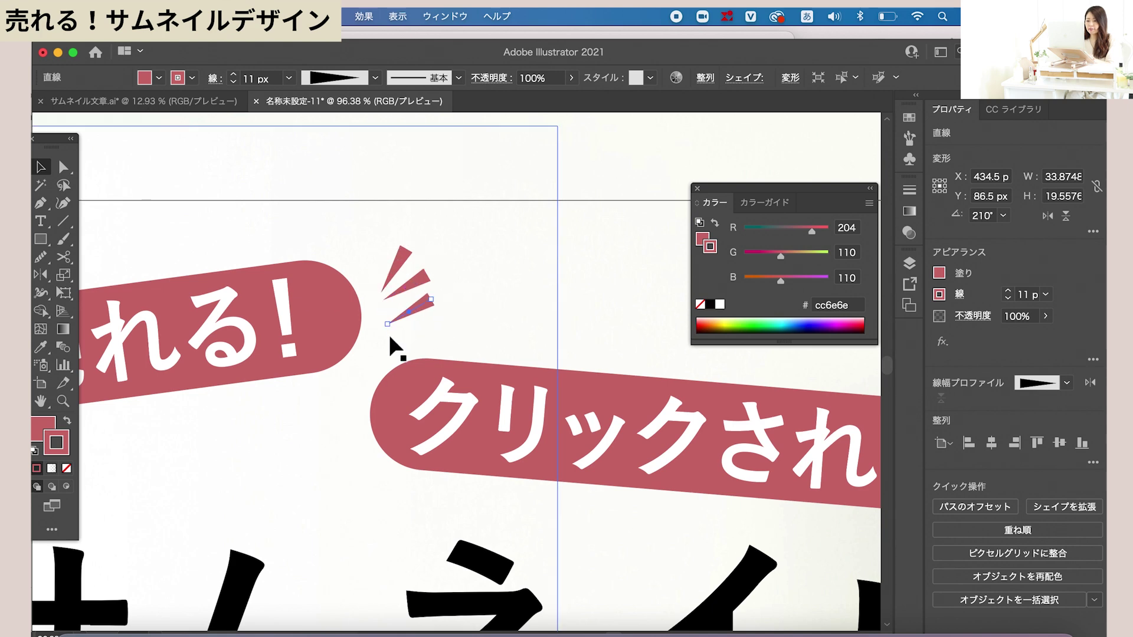
pyautogui.moveTo(391, 336); pyautogui.dragTo(391, 317)
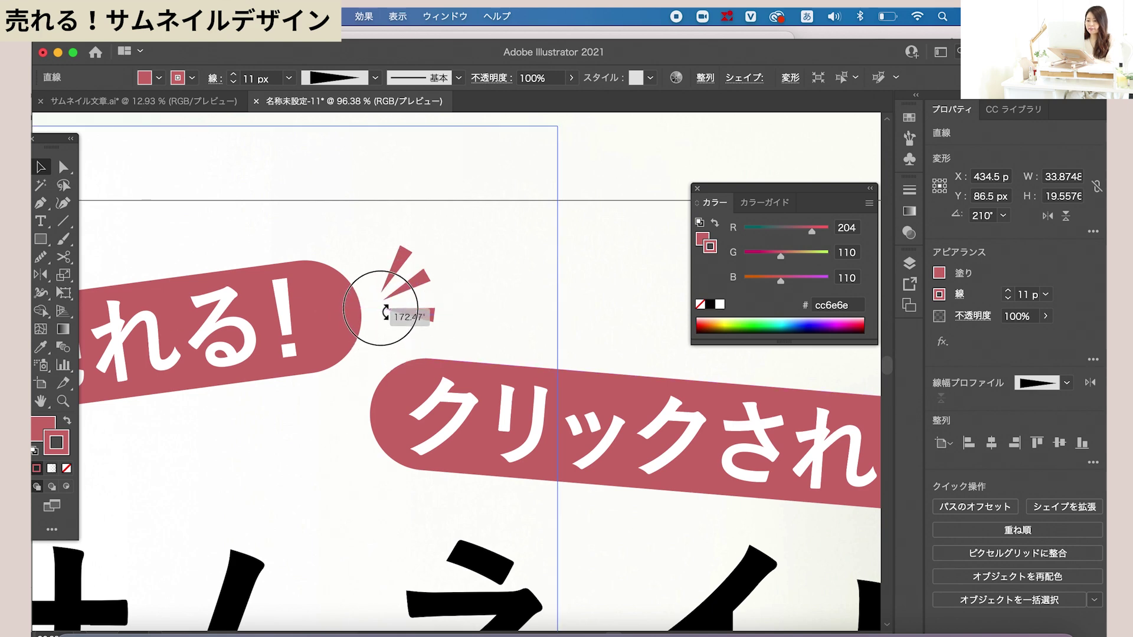
pyautogui.hotkey('ctrl', '0')
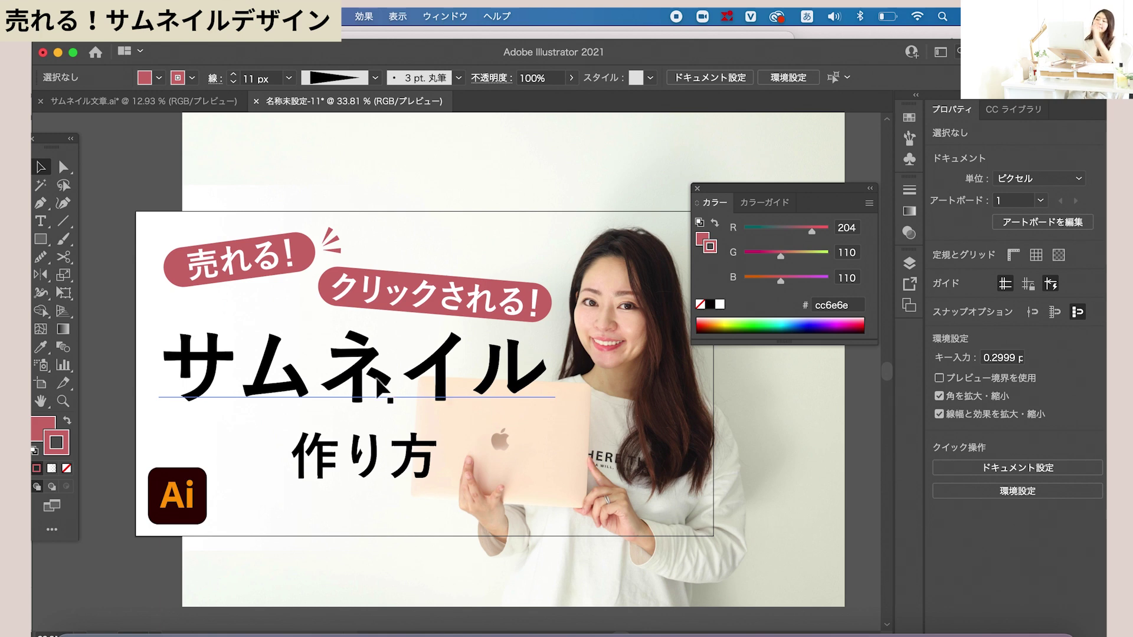
# - Duplicate the サムネイル title directly below the original
pyautogui.click(380, 389)
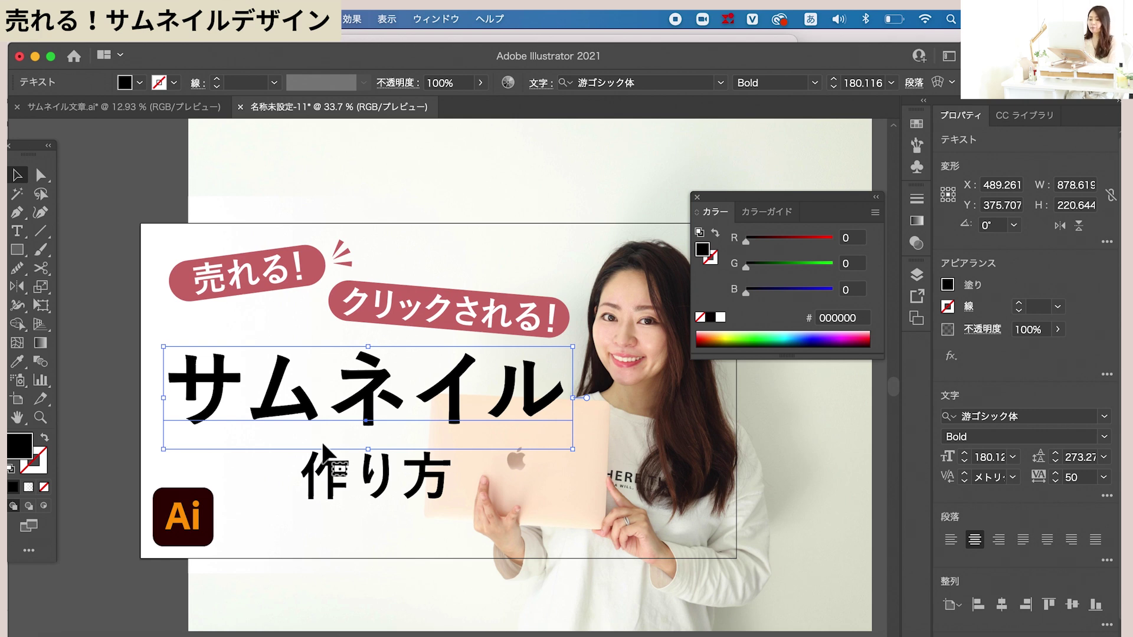
pyautogui.scroll(1, 277, 430)
pyautogui.scroll(1, 232, 405)
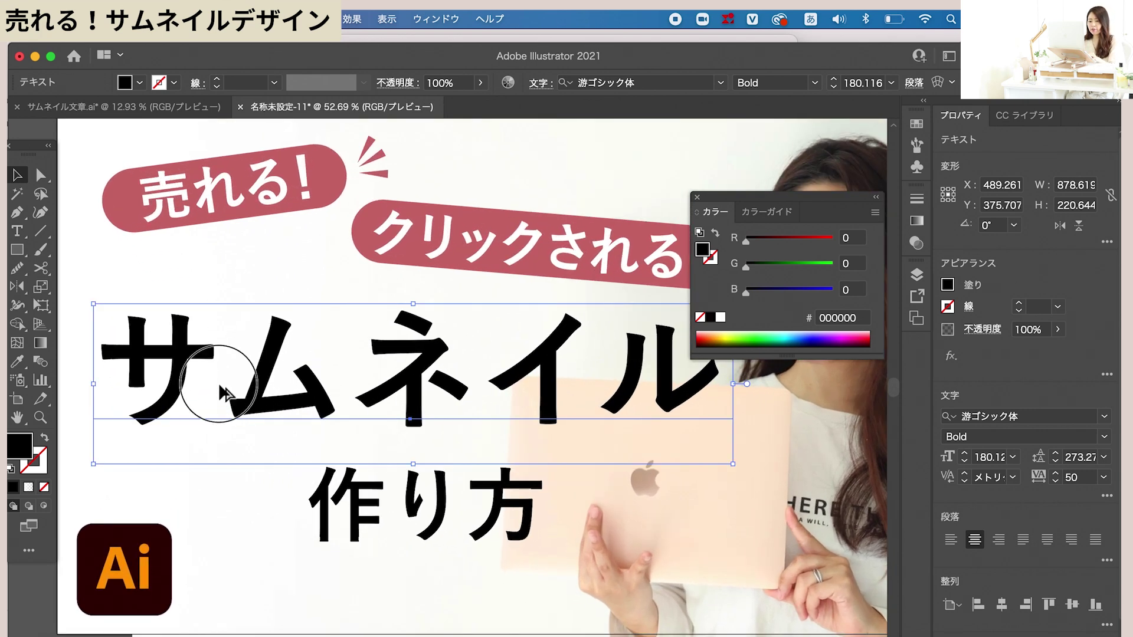
pyautogui.moveTo(220, 388); pyautogui.dragTo(218, 486)
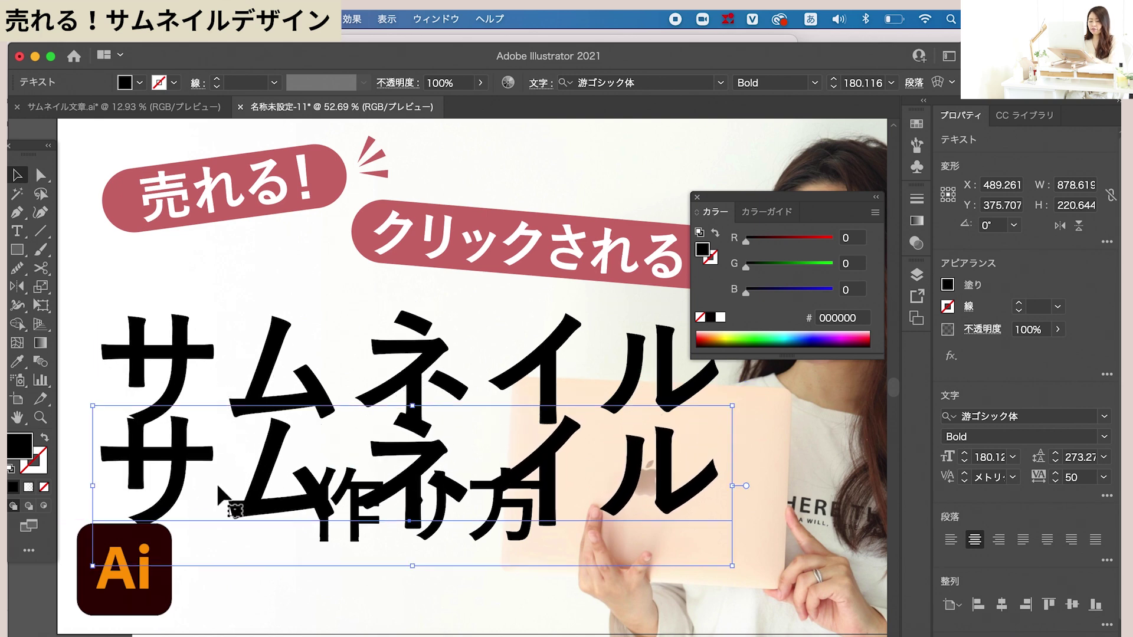
# - Give the upper サムネイル title no fill and a black 1 px outline
pyautogui.click(281, 375)
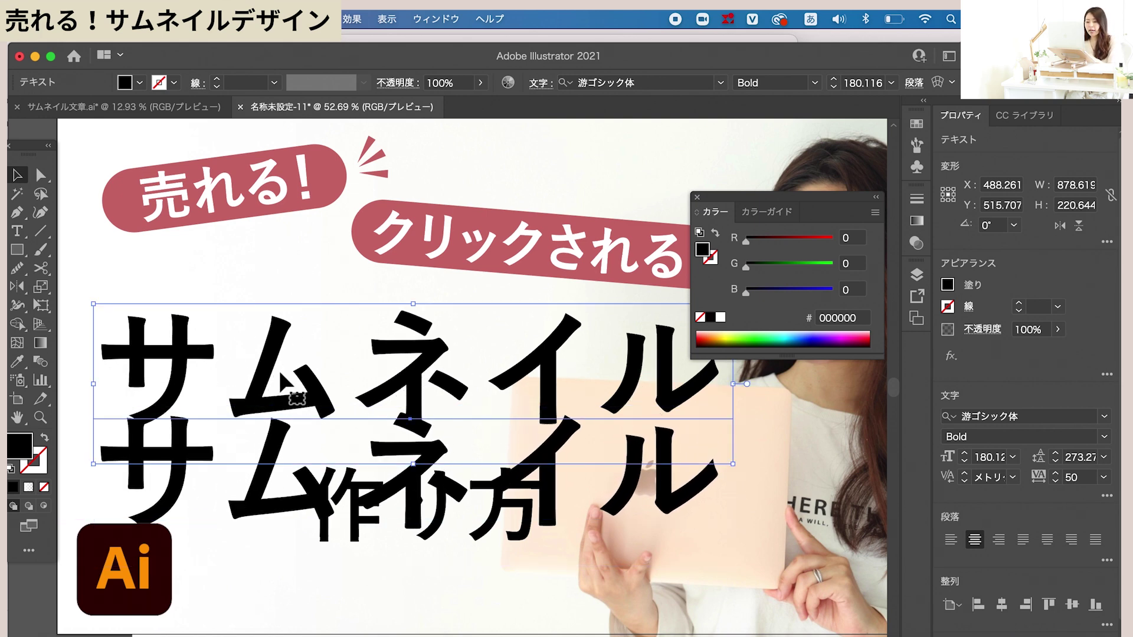
pyautogui.press('super+semicolon')
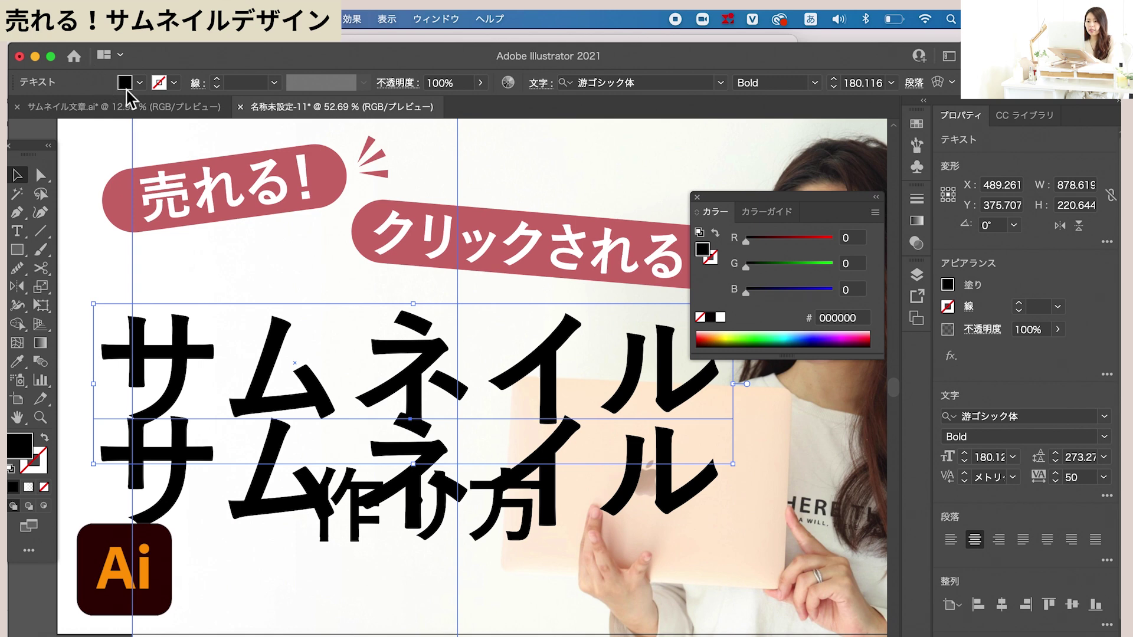
pyautogui.click(139, 84)
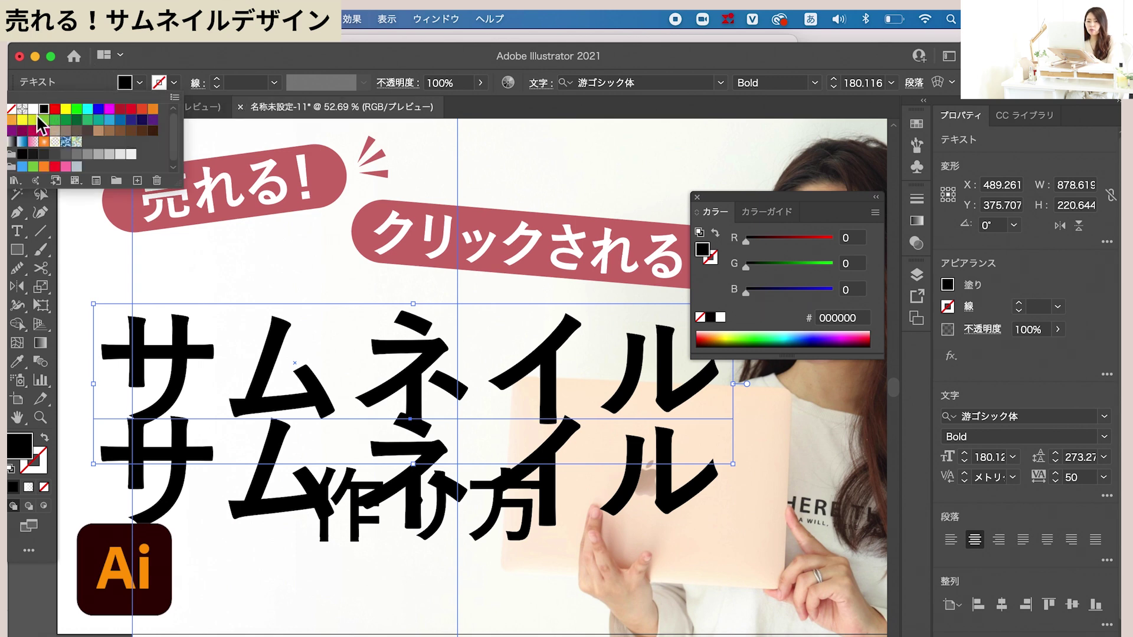
pyautogui.click(11, 109)
pyautogui.click(172, 85)
pyautogui.click(44, 111)
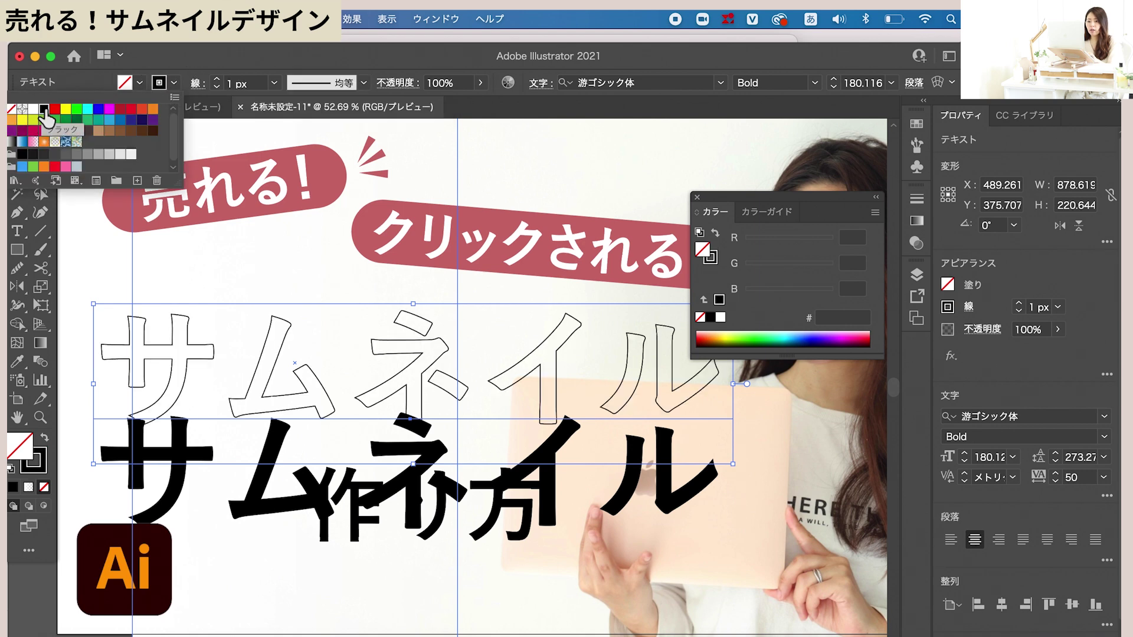
pyautogui.click(274, 249)
# - Move the black-filled copy back up, slightly offset over the outlined title
pyautogui.click(168, 489)
pyautogui.moveTo(171, 506); pyautogui.dragTo(176, 404)
pyautogui.press('Up')
pyautogui.press('Up')
pyautogui.press('Up')
pyautogui.scroll(-1, 206, 461)
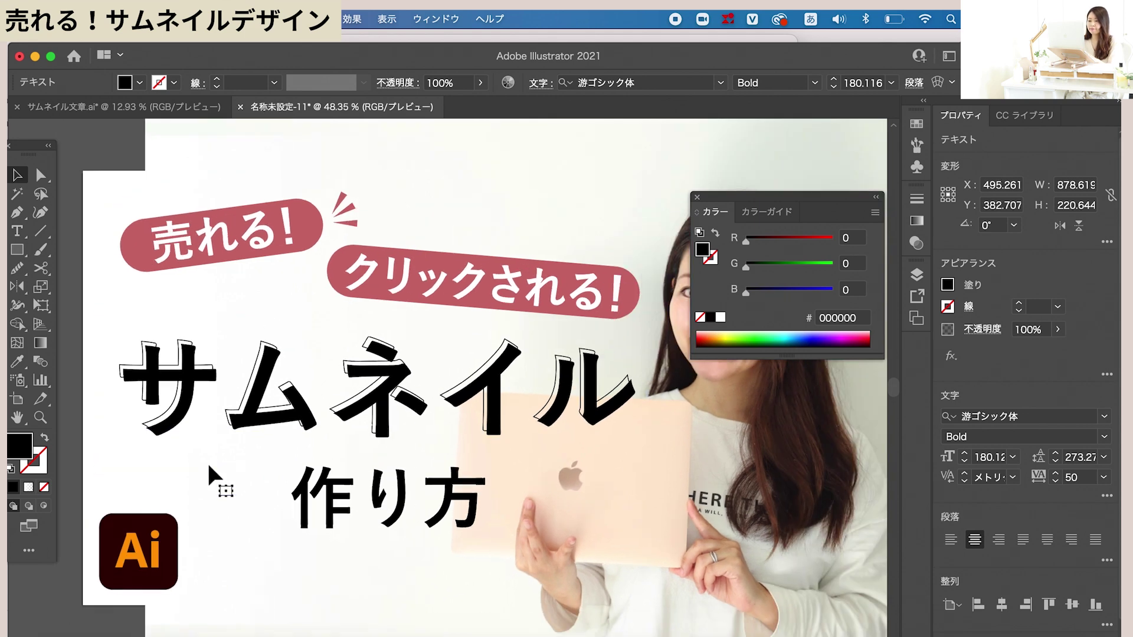
# - Nudge the Ai logo slightly up and to the left
pyautogui.scroll(-1, 183, 487)
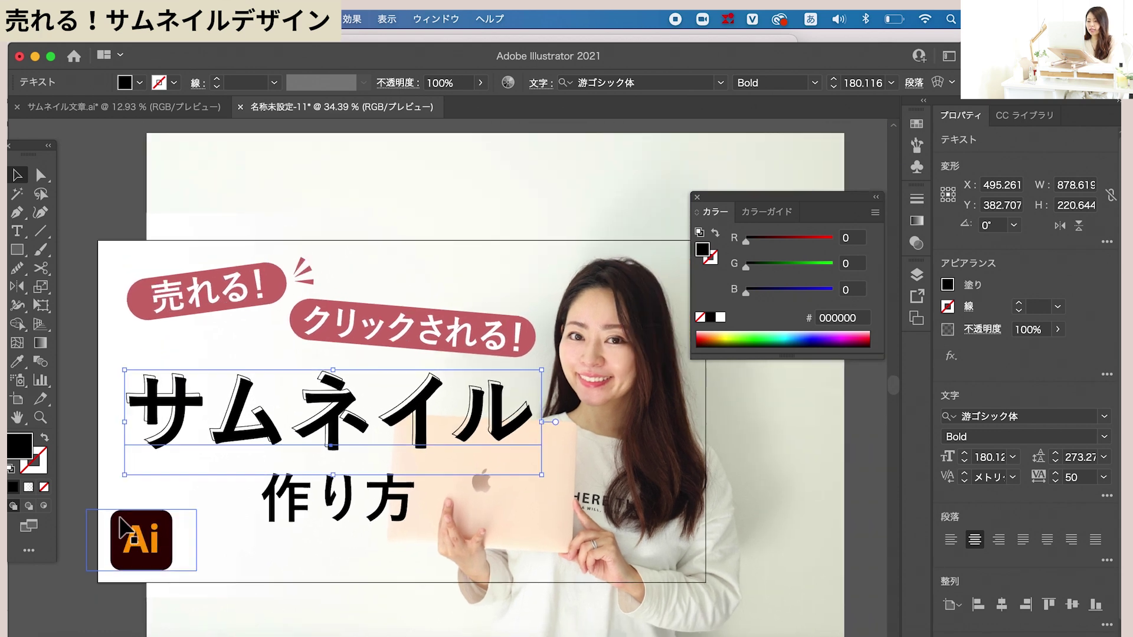
pyautogui.hscroll(-1, 121, 522)
pyautogui.scroll(-1, 121, 523)
pyautogui.click(73, 483)
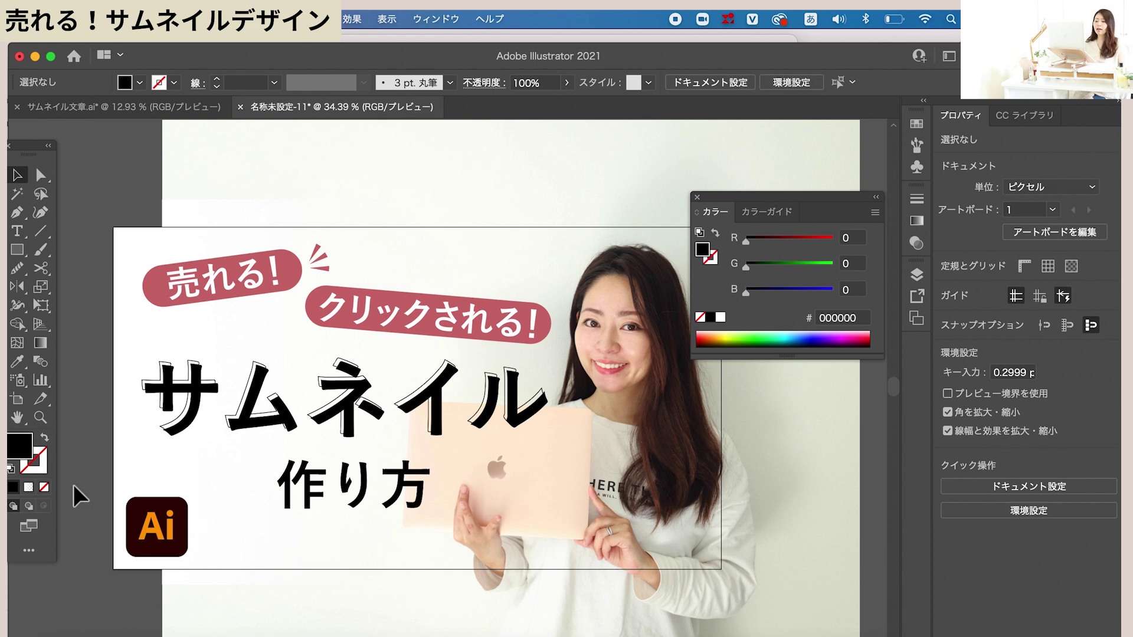
pyautogui.scroll(1, 73, 484)
pyautogui.click(201, 537)
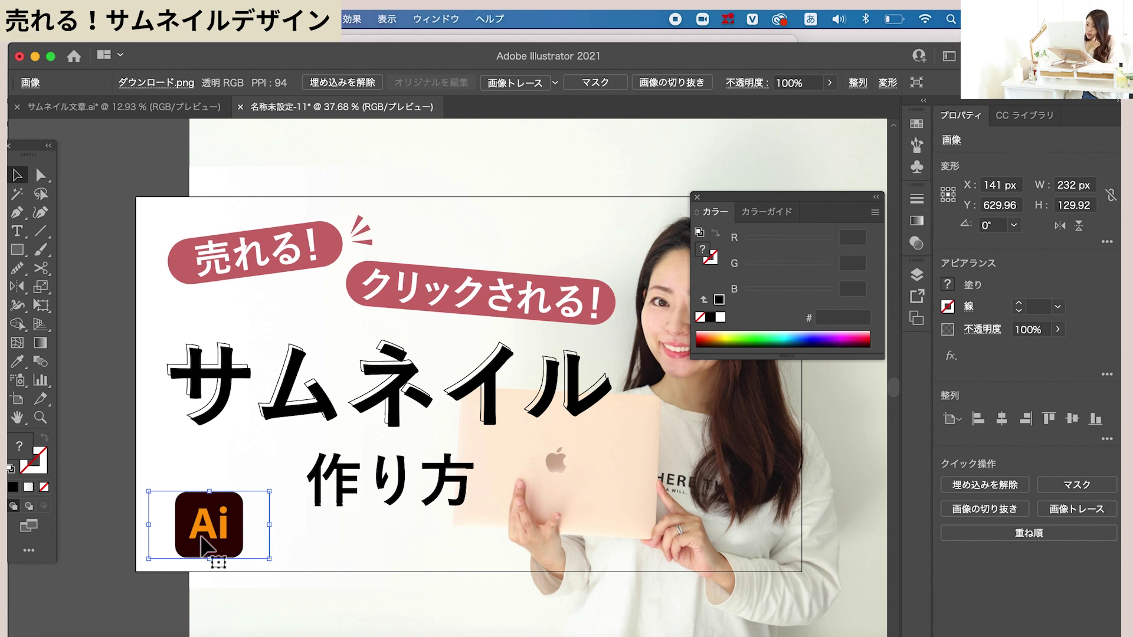
pyautogui.moveTo(201, 533); pyautogui.dragTo(200, 540)
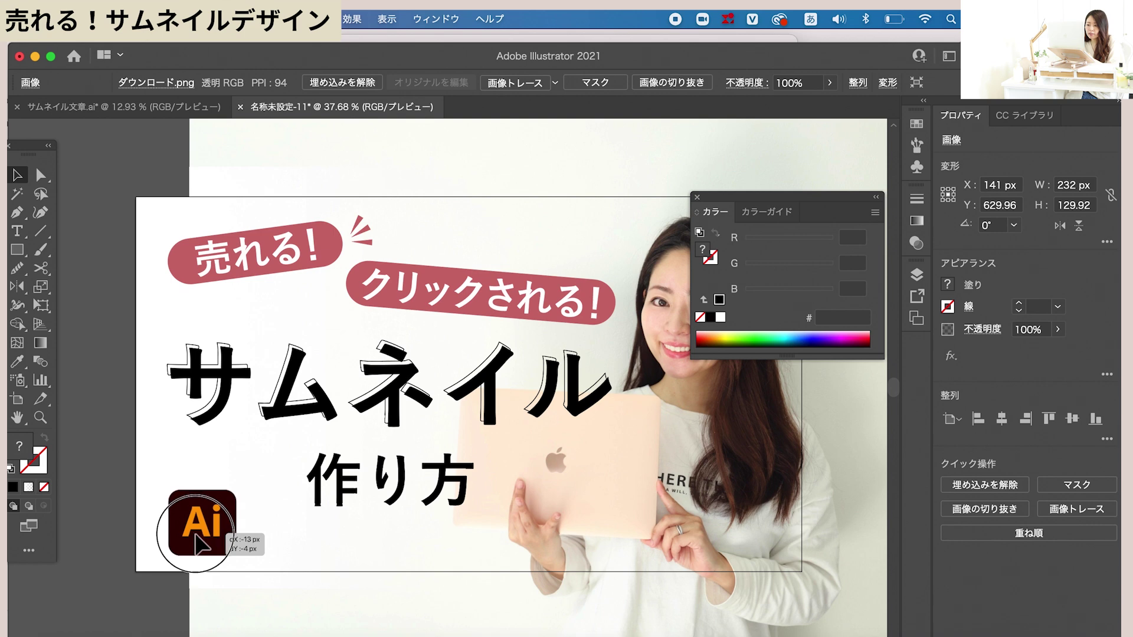
pyautogui.moveTo(201, 540); pyautogui.dragTo(199, 543)
# - Draw a tall vertical line along the artboard's left side with a black stroke
pyautogui.click(43, 232)
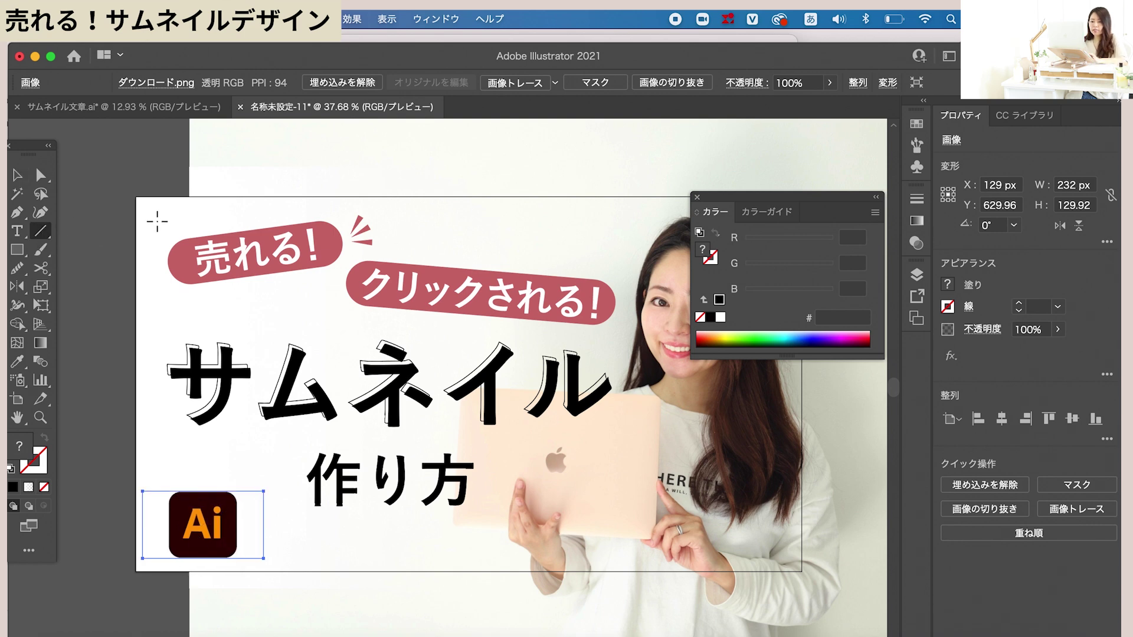
pyautogui.moveTo(169, 219); pyautogui.dragTo(171, 539)
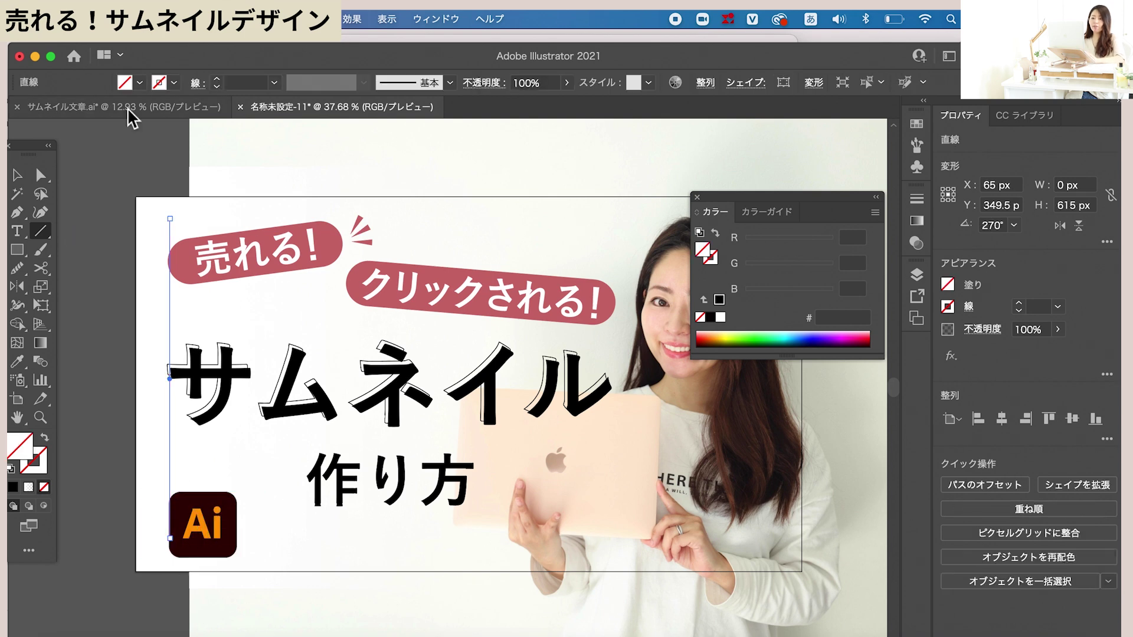
pyautogui.click(174, 82)
pyautogui.click(44, 108)
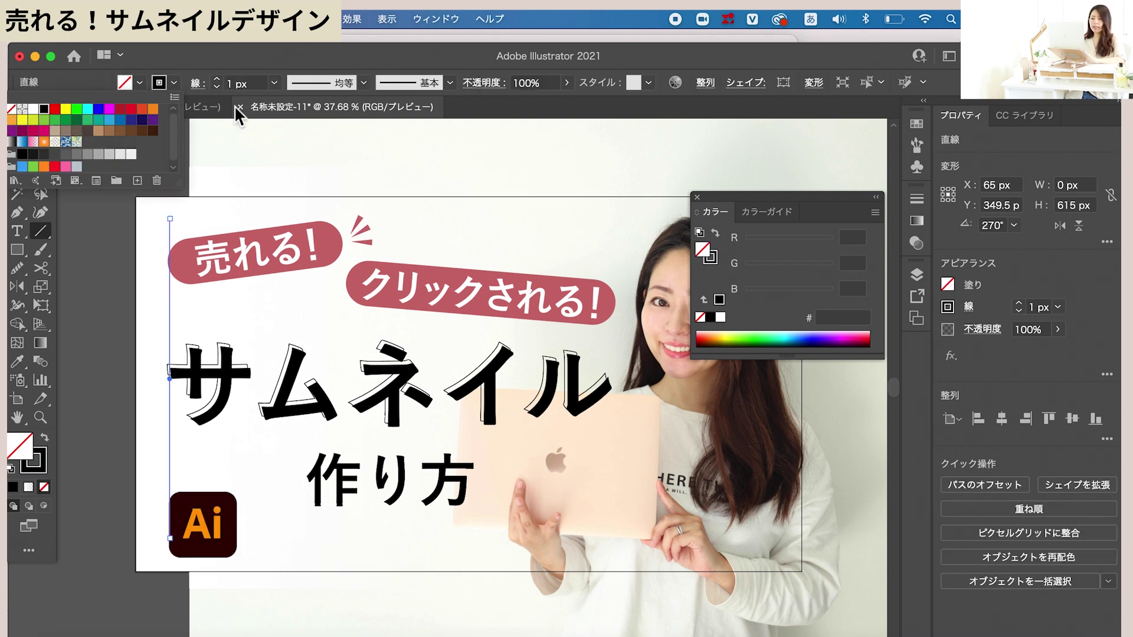
pyautogui.press('Escape')
pyautogui.press('v')
# - Set the vertical line at the labels' left edge and butt the 売れる！ label and Ai logo against it
pyautogui.scroll(3, 140, 320)
pyautogui.moveTo(197, 305); pyautogui.dragTo(201, 320)
pyautogui.scroll(2, 203, 430)
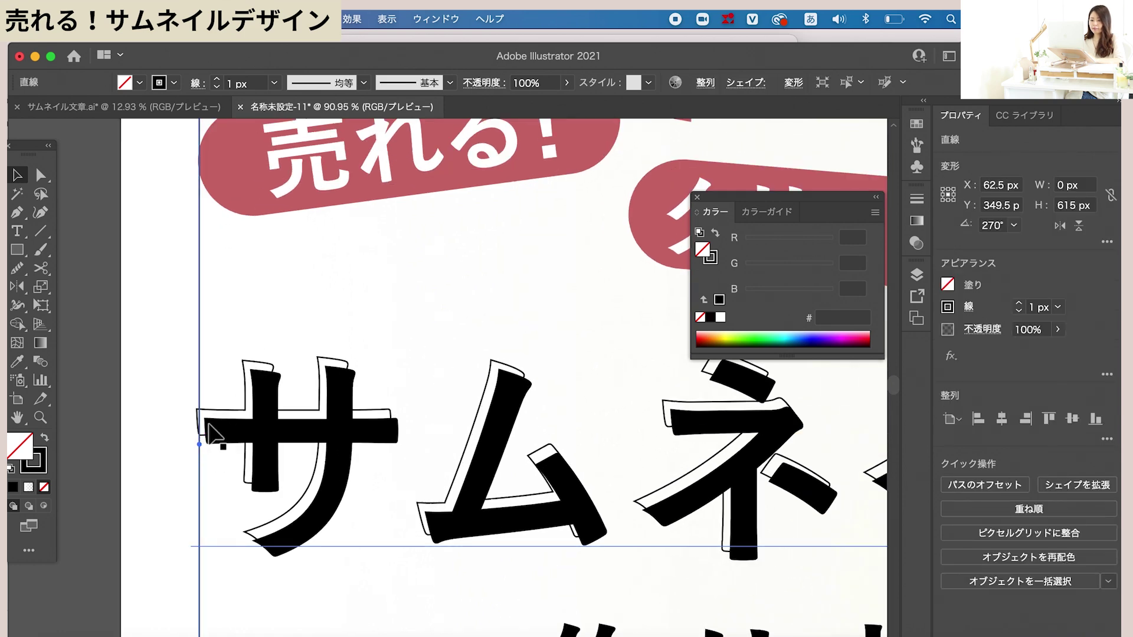
pyautogui.moveTo(202, 420); pyautogui.dragTo(199, 420)
pyautogui.click(243, 208)
pyautogui.moveTo(300, 162); pyautogui.dragTo(296, 160)
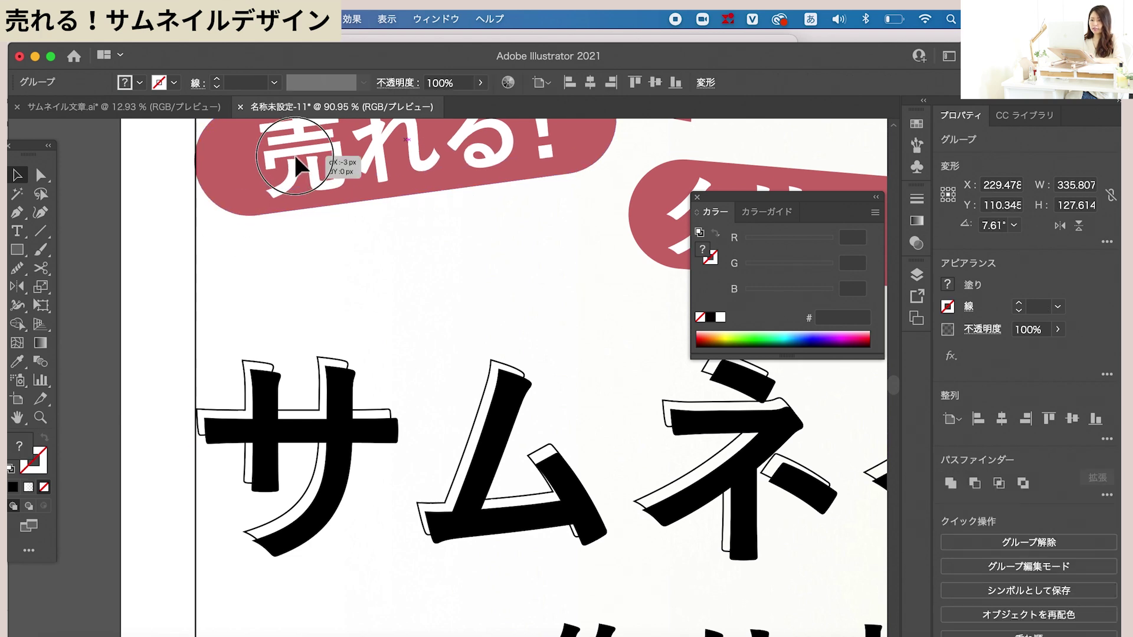
pyautogui.scroll(-5, 313, 180)
pyautogui.click(263, 517)
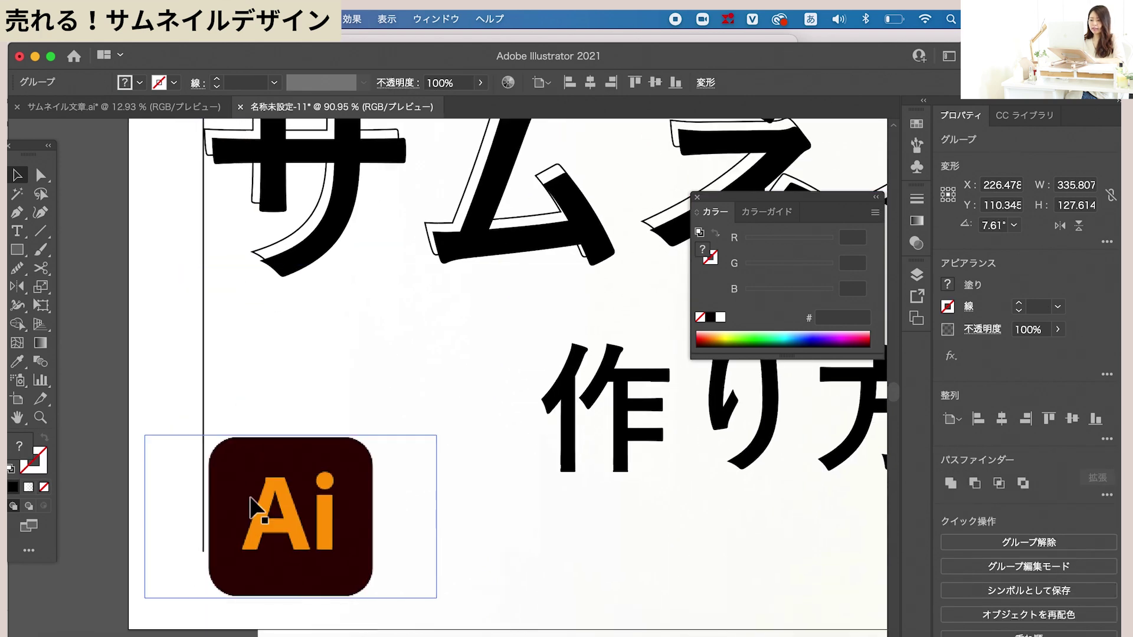
pyautogui.moveTo(264, 522); pyautogui.dragTo(261, 522)
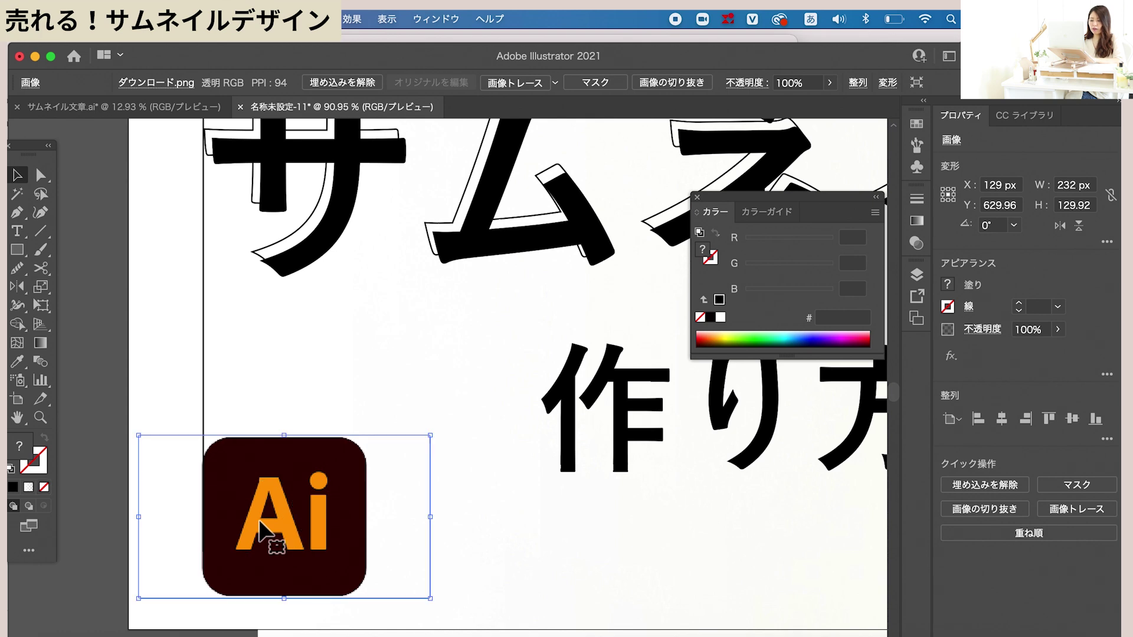
# - Move the vertical line to the サムネイル title's right end and check it against the クリックされる！ label
pyautogui.scroll(-2, 262, 523)
pyautogui.click(220, 395)
pyautogui.scroll(-2, 222, 407)
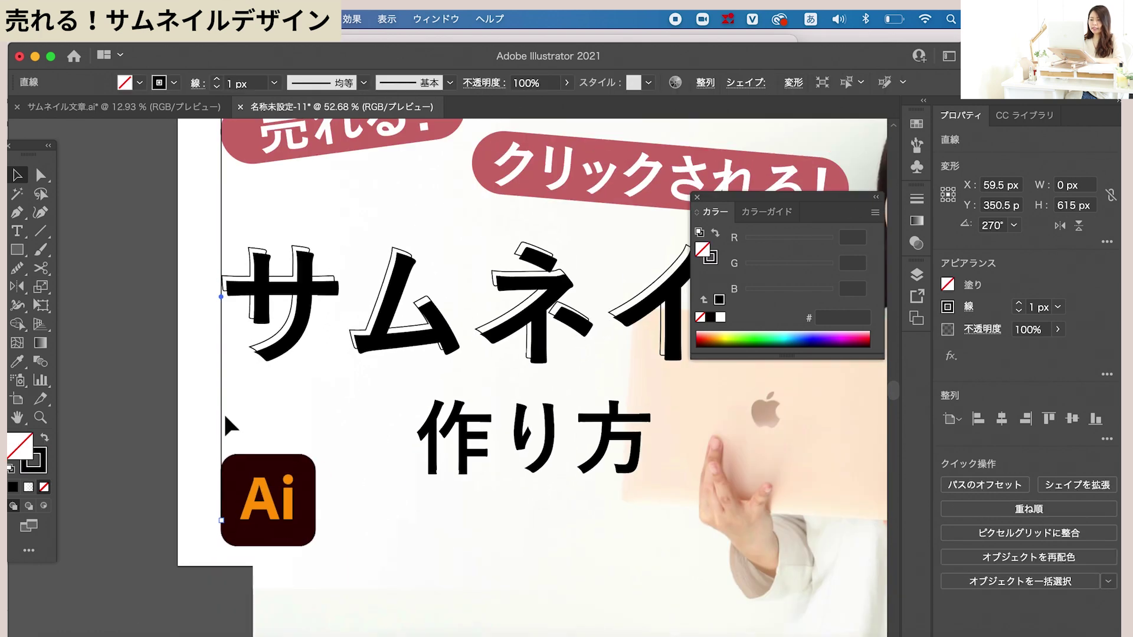
pyautogui.scroll(-1, 223, 412)
pyautogui.scroll(-1, 223, 413)
pyautogui.hscroll(1, 223, 412)
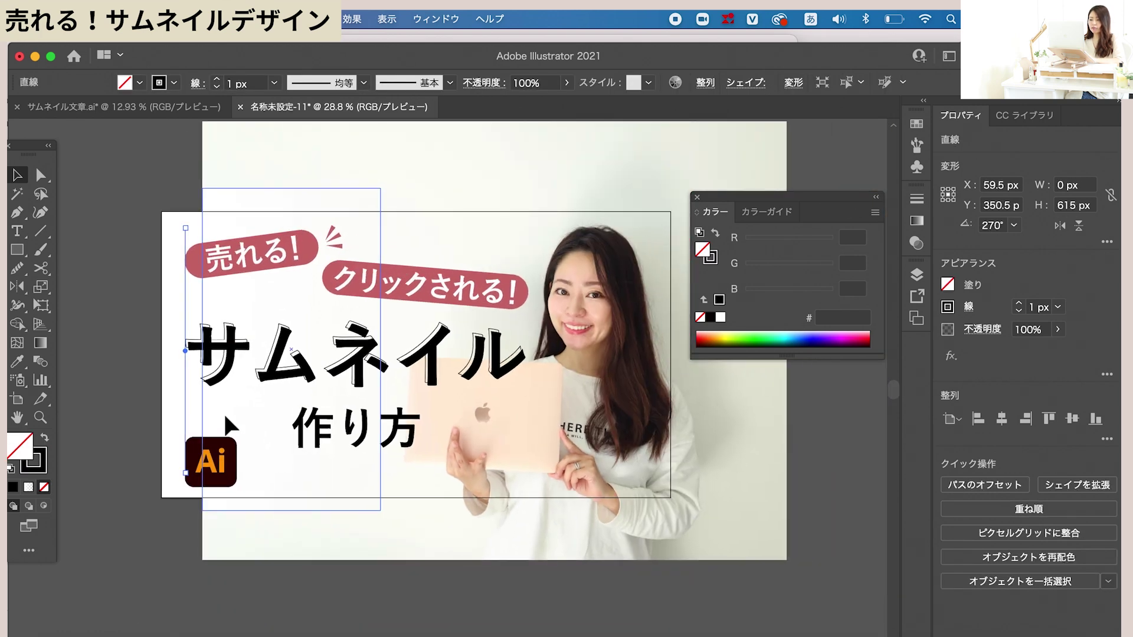
pyautogui.moveTo(187, 399); pyautogui.dragTo(524, 416)
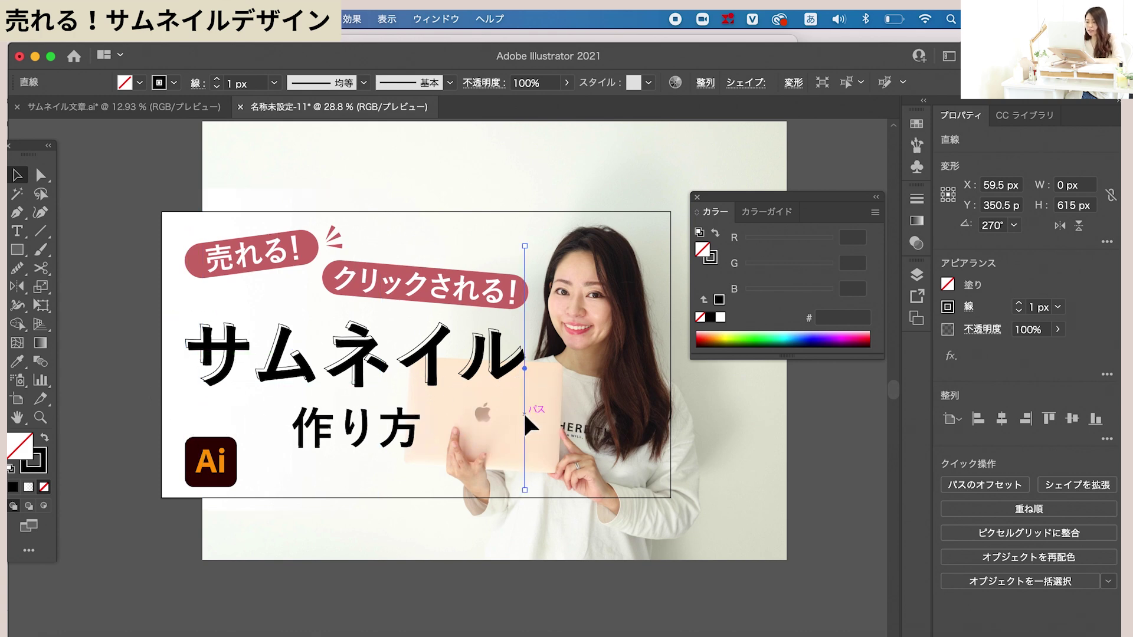
pyautogui.scroll(5, 523, 412)
pyautogui.scroll(2, 530, 323)
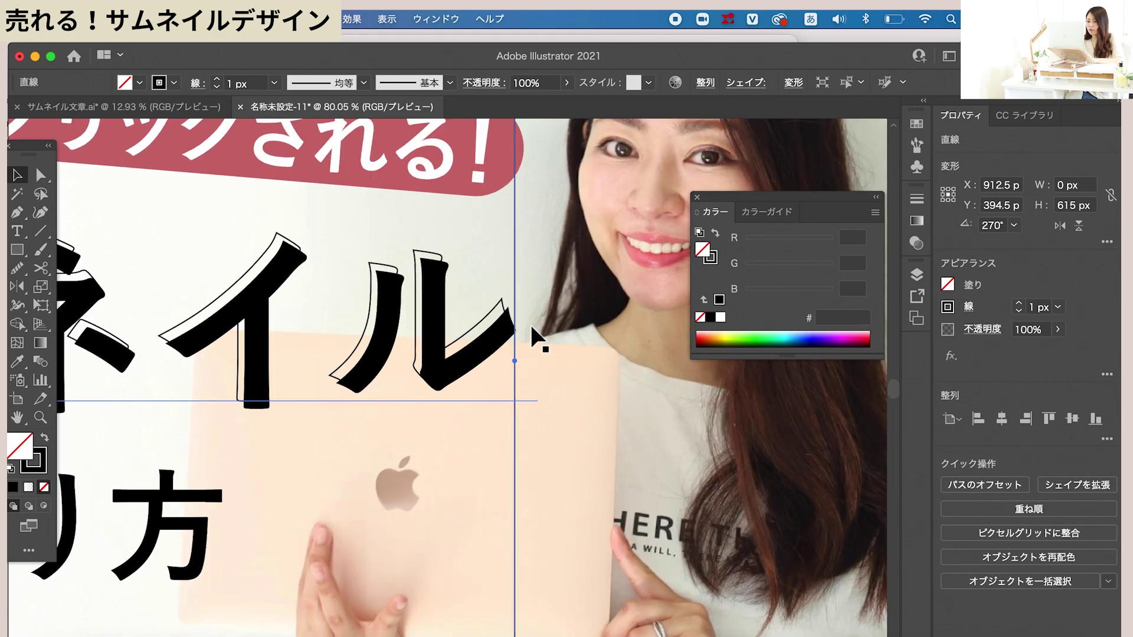
pyautogui.scroll(-2, 530, 323)
pyautogui.click(487, 199)
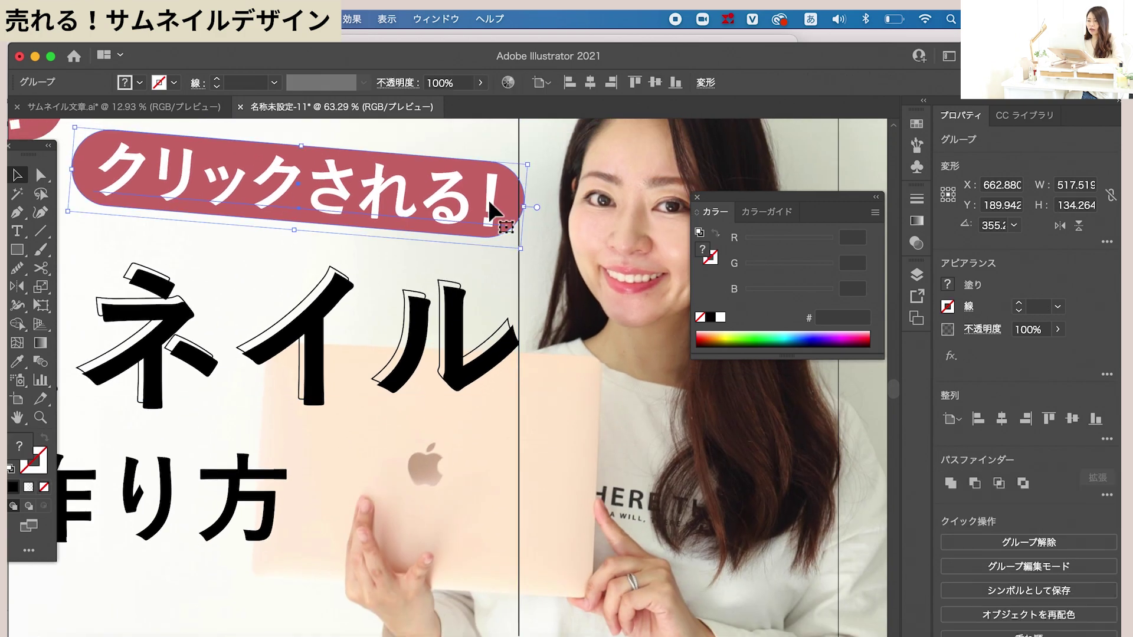
pyautogui.scroll(-2, 516, 307)
pyautogui.click(516, 372)
pyautogui.scroll(-2, 527, 457)
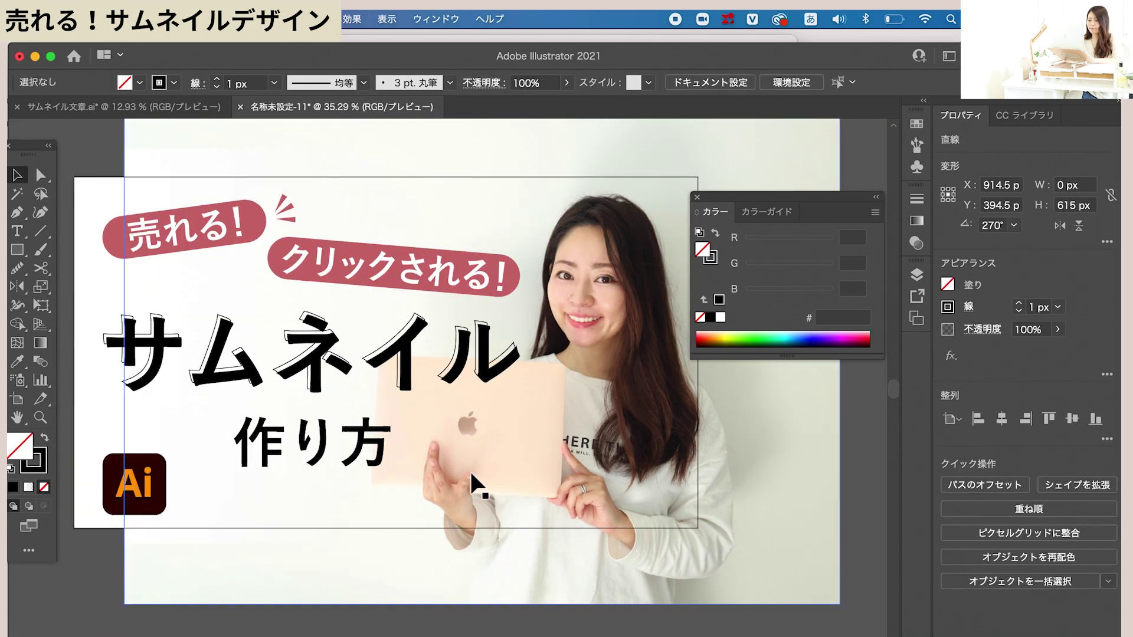
# - Select the 作り方 subtitle, 売れる！ label, spark lines, クリックされる！ label and サムネイル title together to review them
pyautogui.click(313, 436)
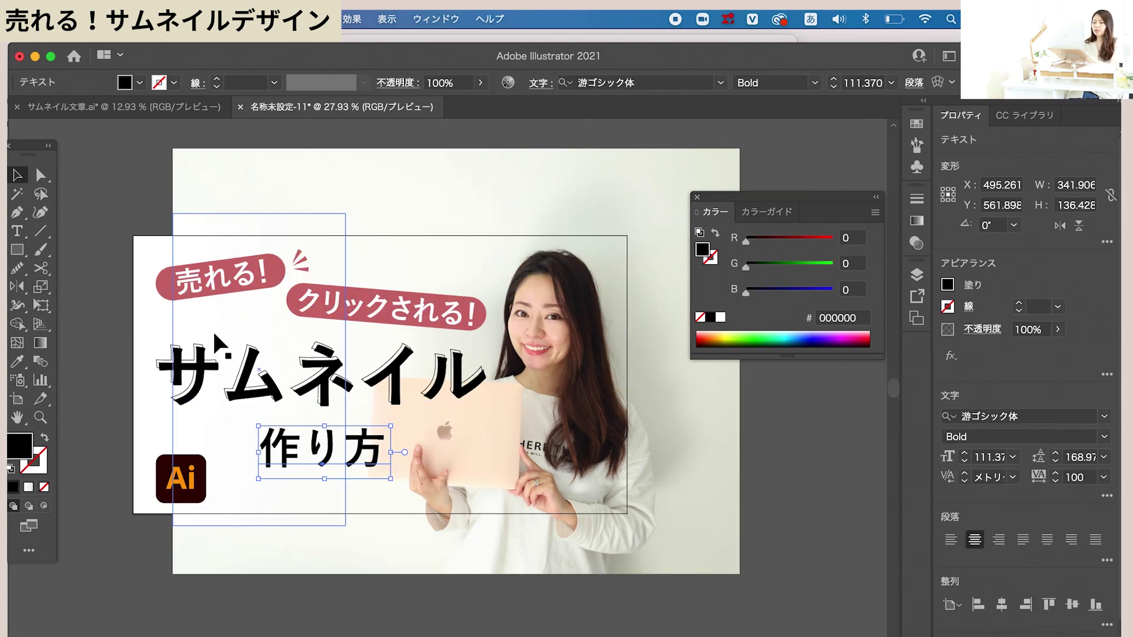
pyautogui.click(207, 233)
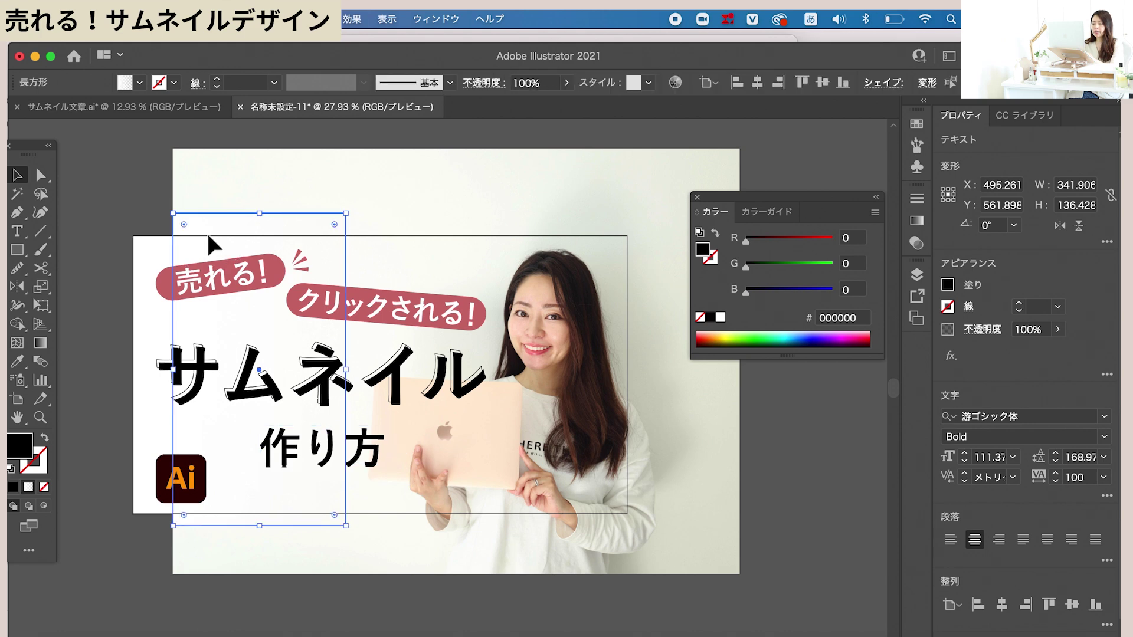
pyautogui.click(228, 263)
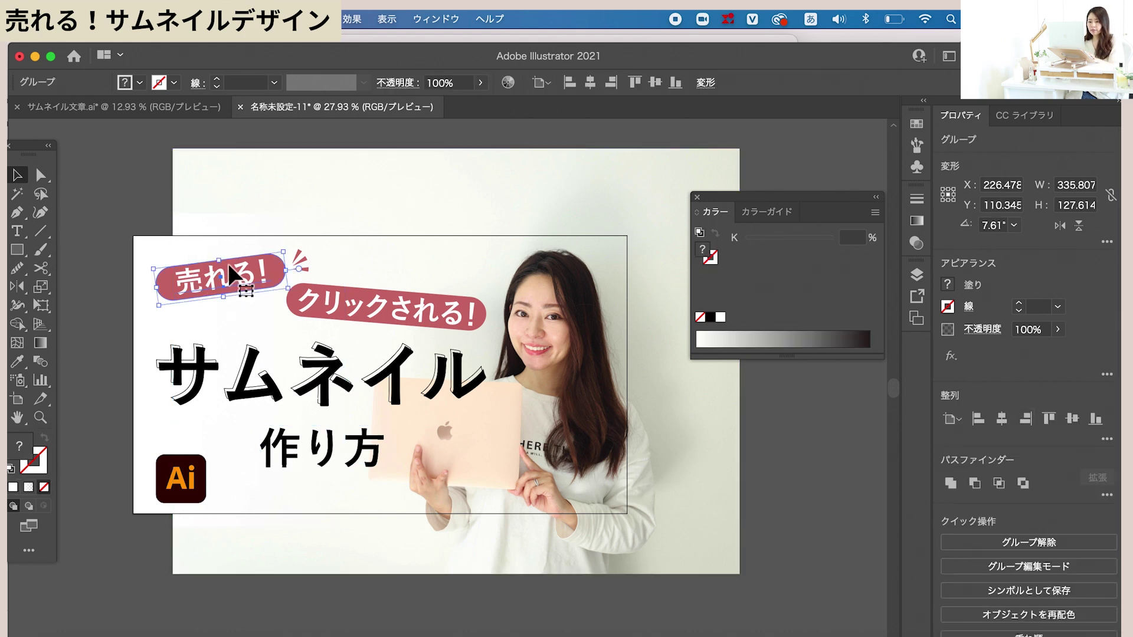
pyautogui.keyDown('shift'); pyautogui.click(298, 252); pyautogui.keyUp('shift')
pyautogui.scroll(2, 296, 254)
pyautogui.keyDown('shift'); pyautogui.click(296, 257); pyautogui.keyUp('shift')
pyautogui.keyDown('shift'); pyautogui.click(324, 308); pyautogui.keyUp('shift')
pyautogui.keyDown('shift'); pyautogui.click(122, 417); pyautogui.keyUp('shift')
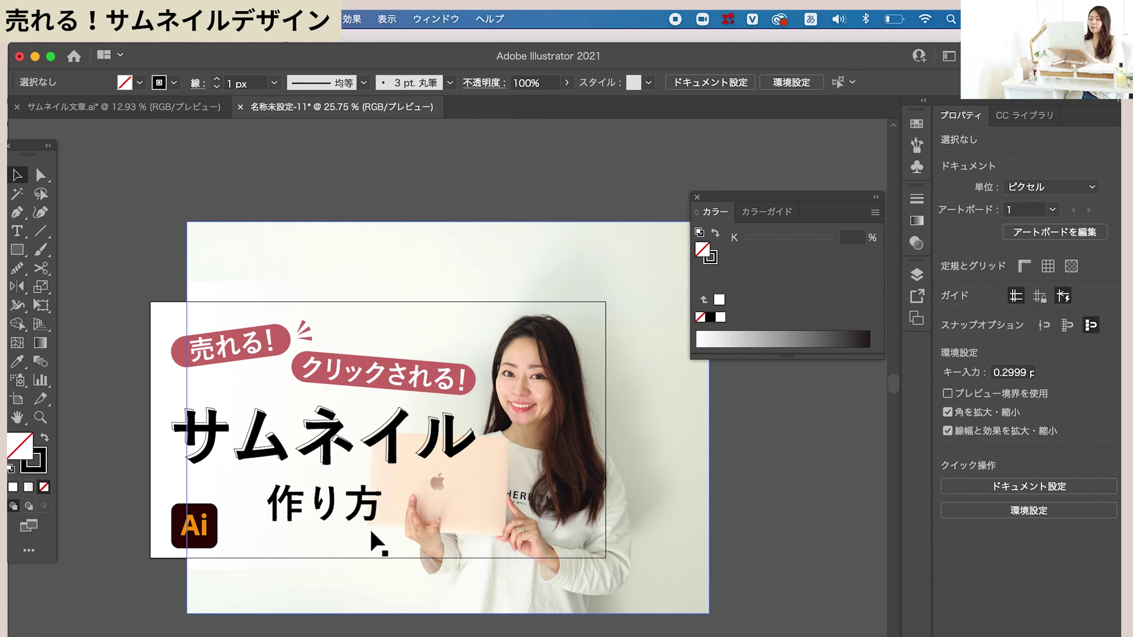
pyautogui.click(16, 251)
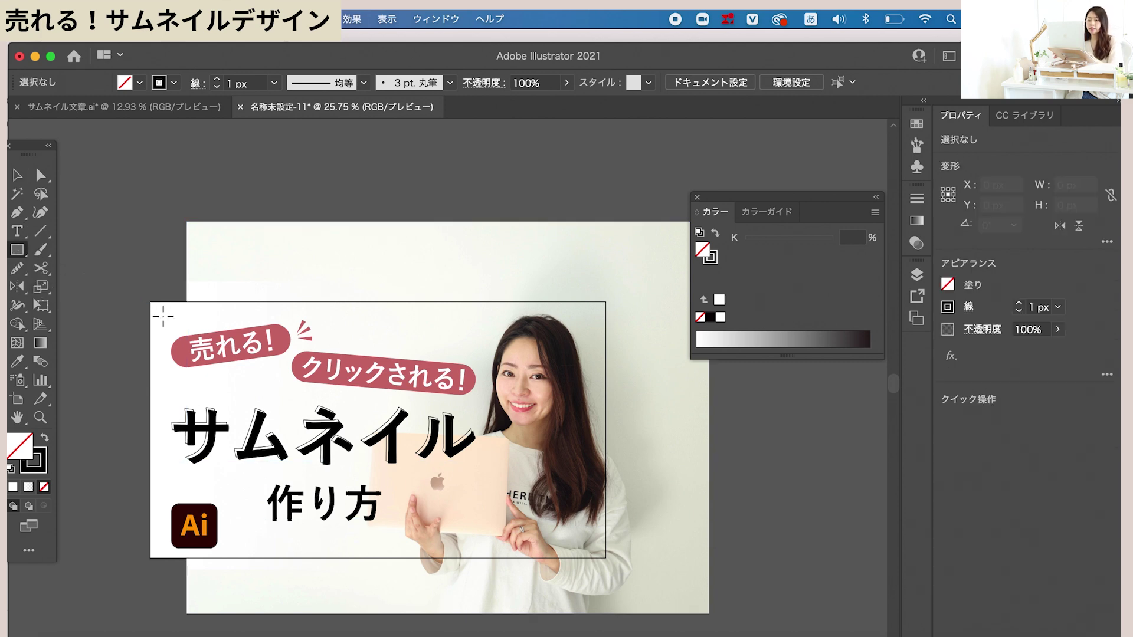
# - Draw a 1225×675 rectangle over the thumbnail, sample the labels' pink, and set its fill to None
pyautogui.moveTo(163, 311); pyautogui.dragTo(596, 552)
pyautogui.scroll(2, 410, 512)
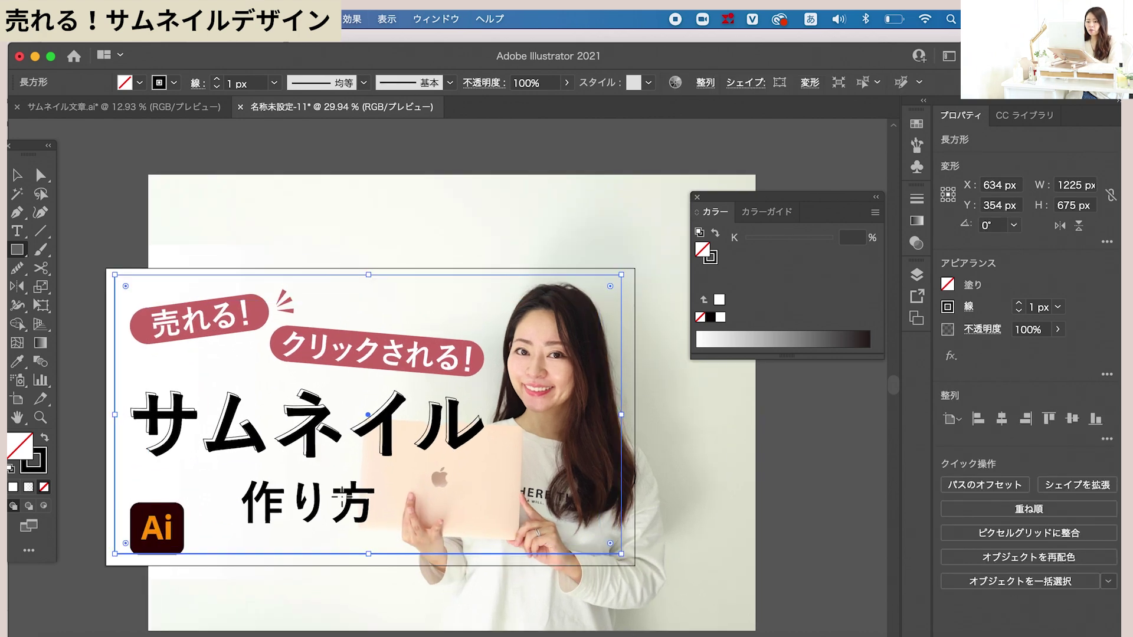
pyautogui.click(17, 361)
pyautogui.scroll(2, 141, 333)
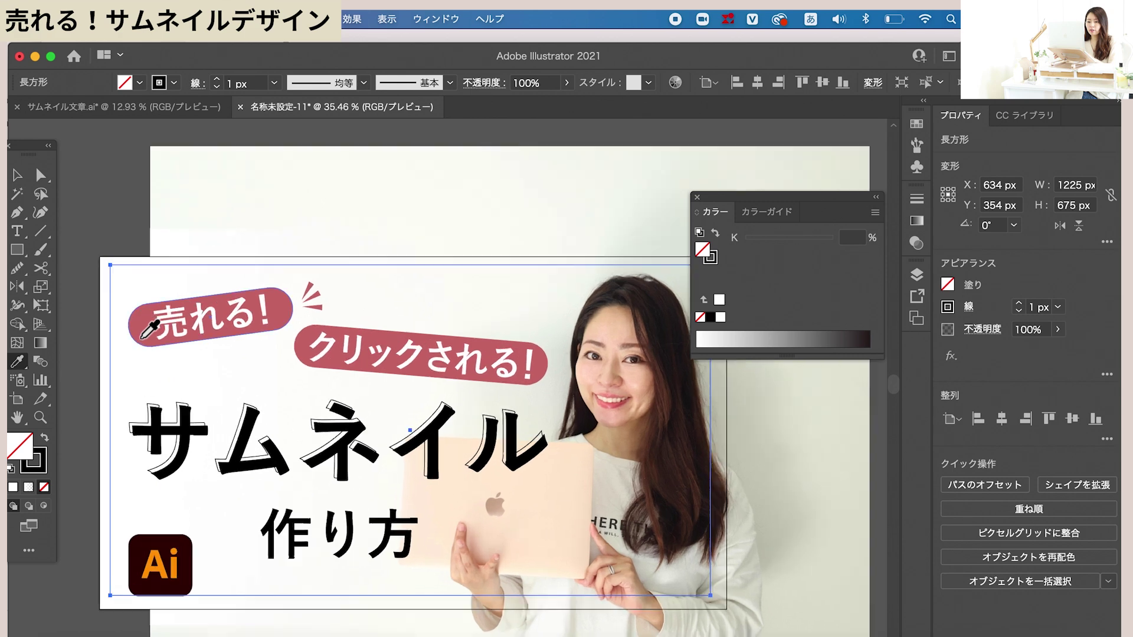
pyautogui.click(305, 297)
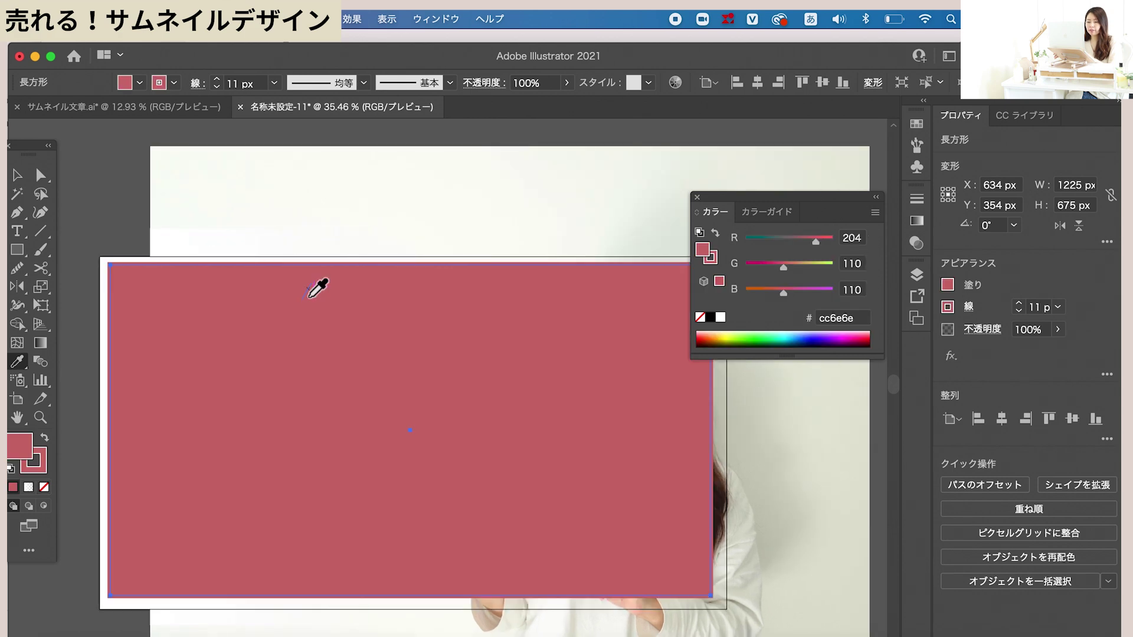
pyautogui.click(44, 487)
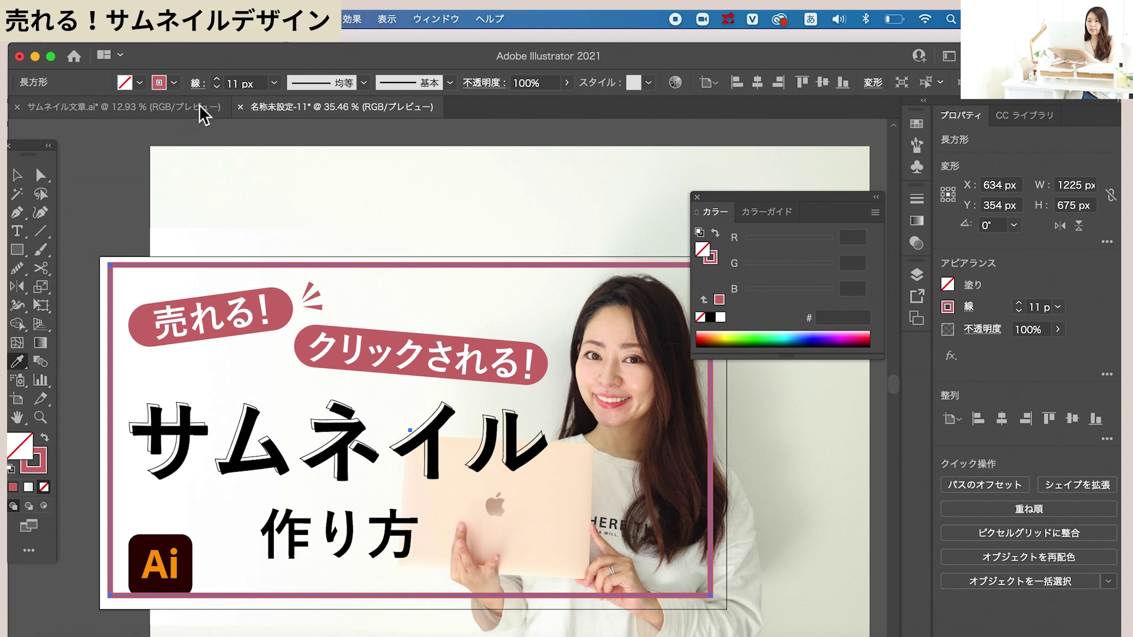
# - Thin the pink stroke to 4 px and centre the frame horizontally and vertically on the artboard
pyautogui.click(217, 89)
pyautogui.click(216, 88)
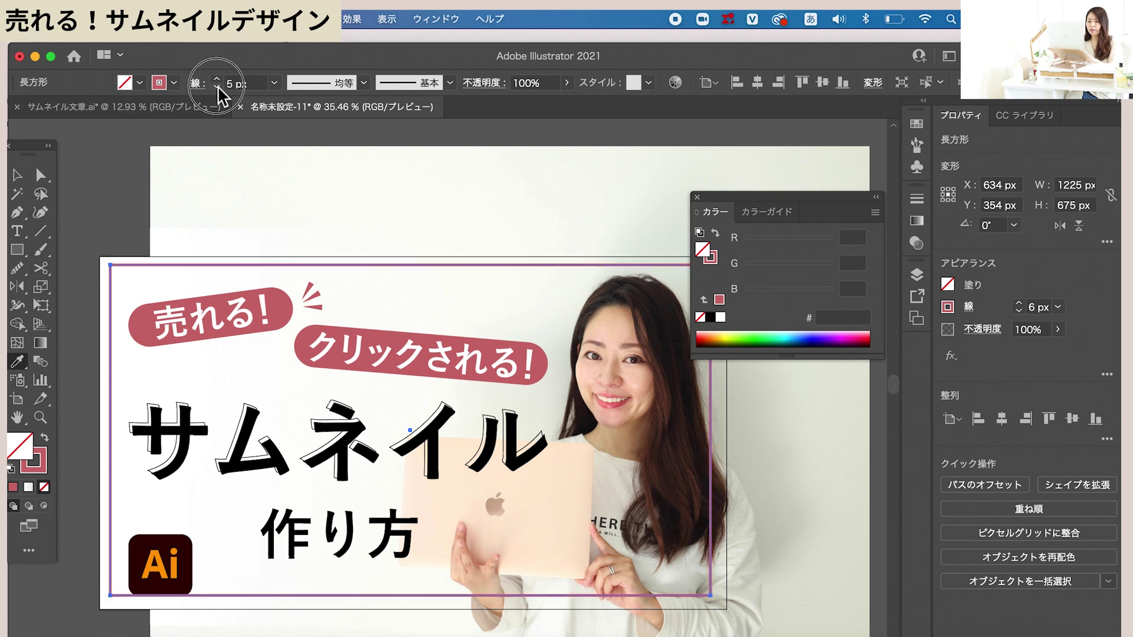
pyautogui.scroll(-3, 233, 256)
pyautogui.click(133, 289)
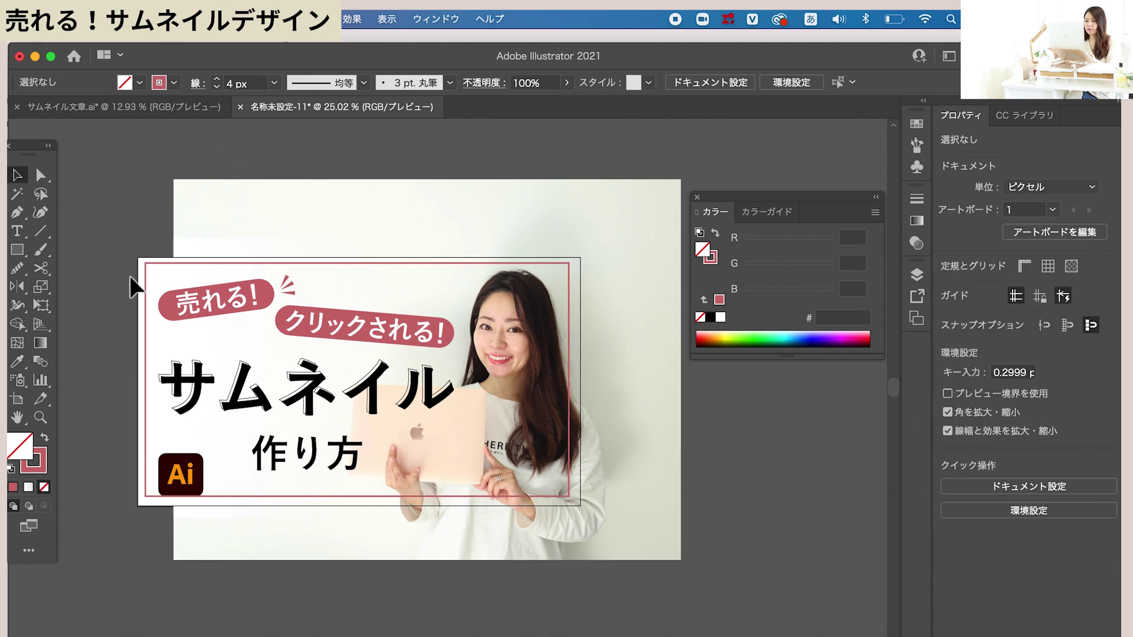
pyautogui.click(161, 265)
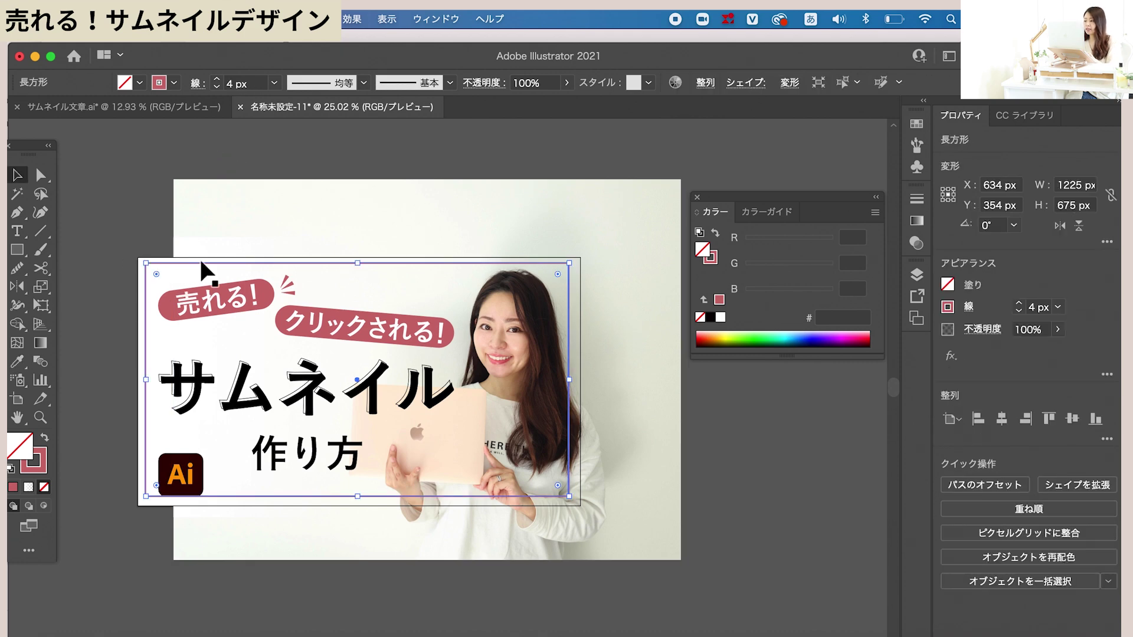
pyautogui.click(1001, 422)
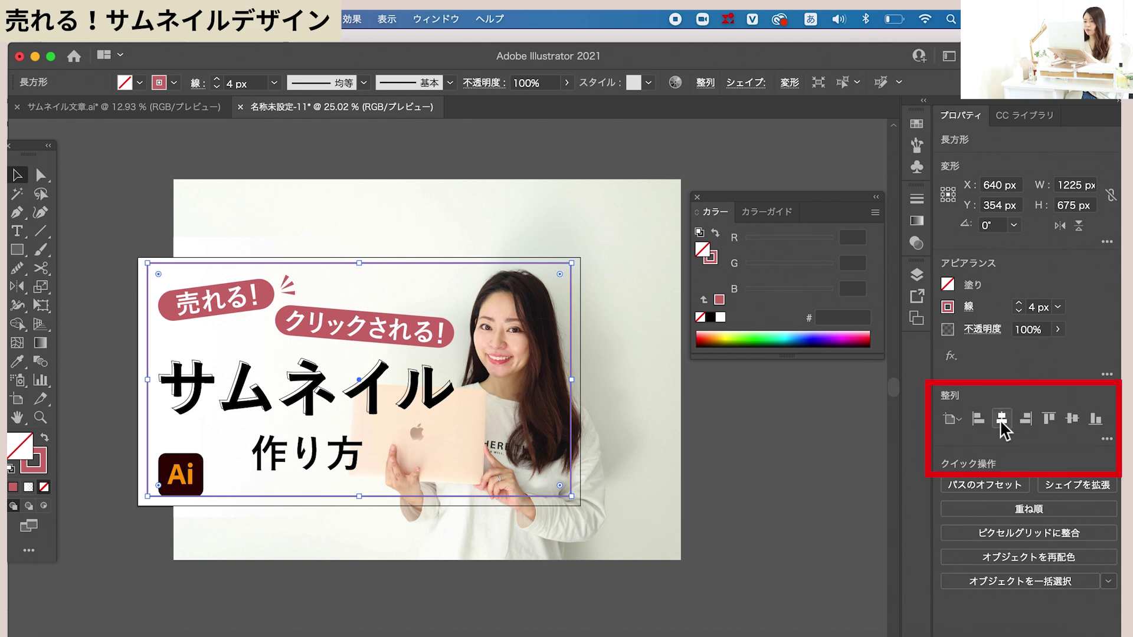
pyautogui.click(1074, 420)
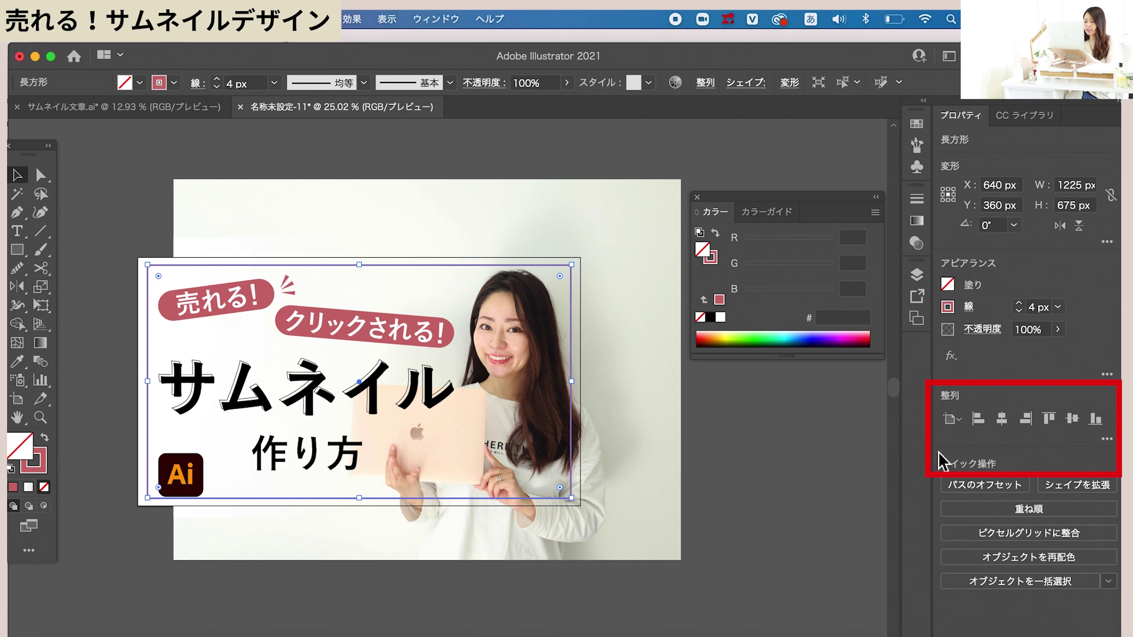
pyautogui.click(767, 491)
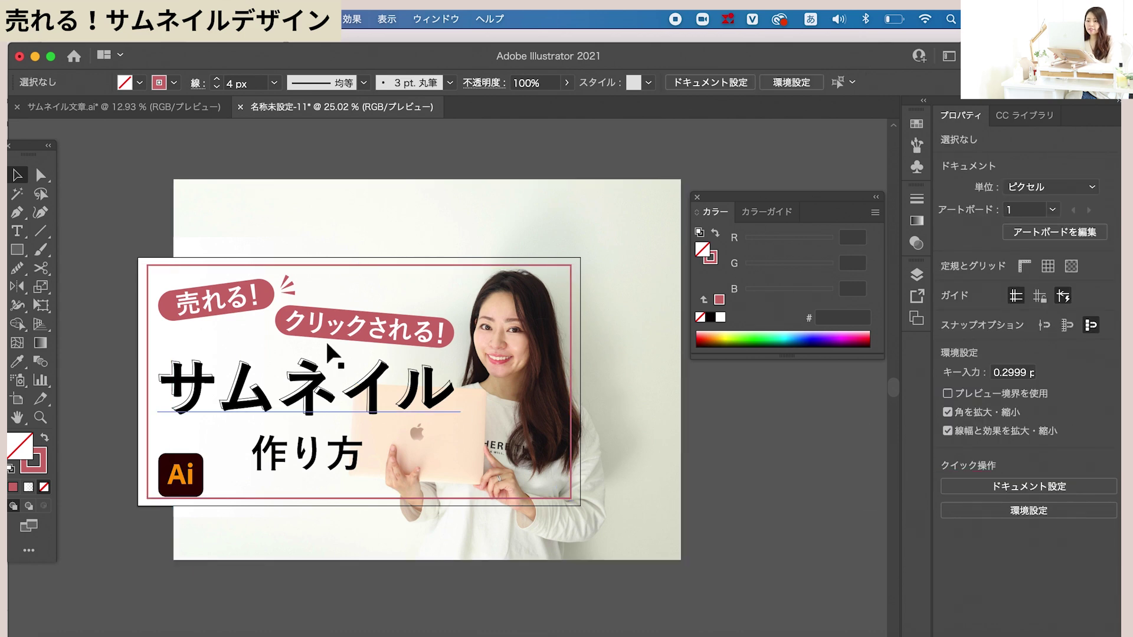
# - Draw a small yellow-filled rectangle near the frame's top-left corner and resize it
pyautogui.scroll(2, 259, 329)
pyautogui.scroll(1, 168, 242)
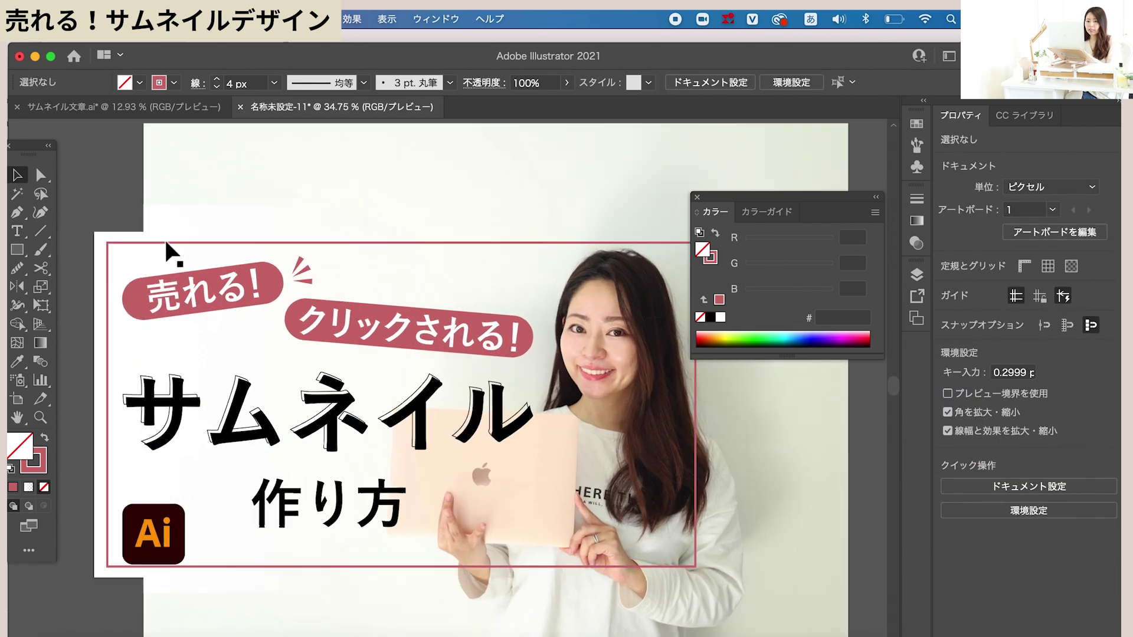
pyautogui.scroll(2, 167, 252)
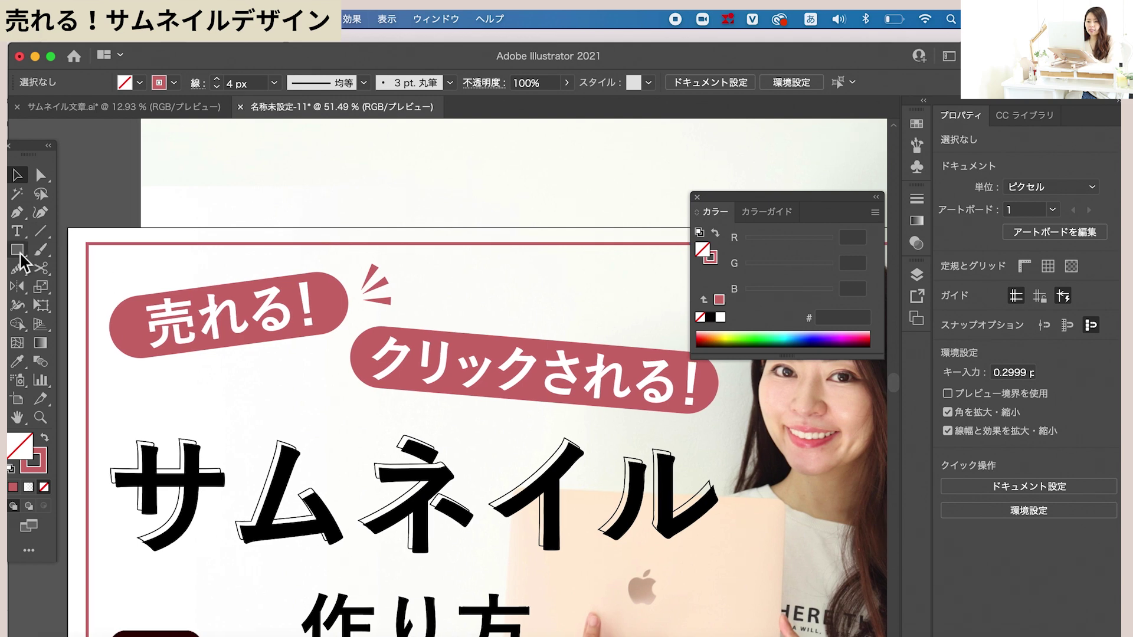
pyautogui.click(17, 250)
pyautogui.scroll(2, 156, 252)
pyautogui.scroll(2, 157, 236)
pyautogui.moveTo(159, 207); pyautogui.dragTo(218, 232)
pyautogui.click(140, 83)
pyautogui.click(89, 106)
pyautogui.scroll(3, 203, 258)
pyautogui.scroll(2, 203, 258)
pyautogui.moveTo(202, 254); pyautogui.dragTo(203, 261)
# - Move the yellow rectangle to the frame's left edge and widen the red frame slightly
pyautogui.scroll(-3, 203, 261)
pyautogui.scroll(-2, 202, 263)
pyautogui.scroll(-2, 203, 269)
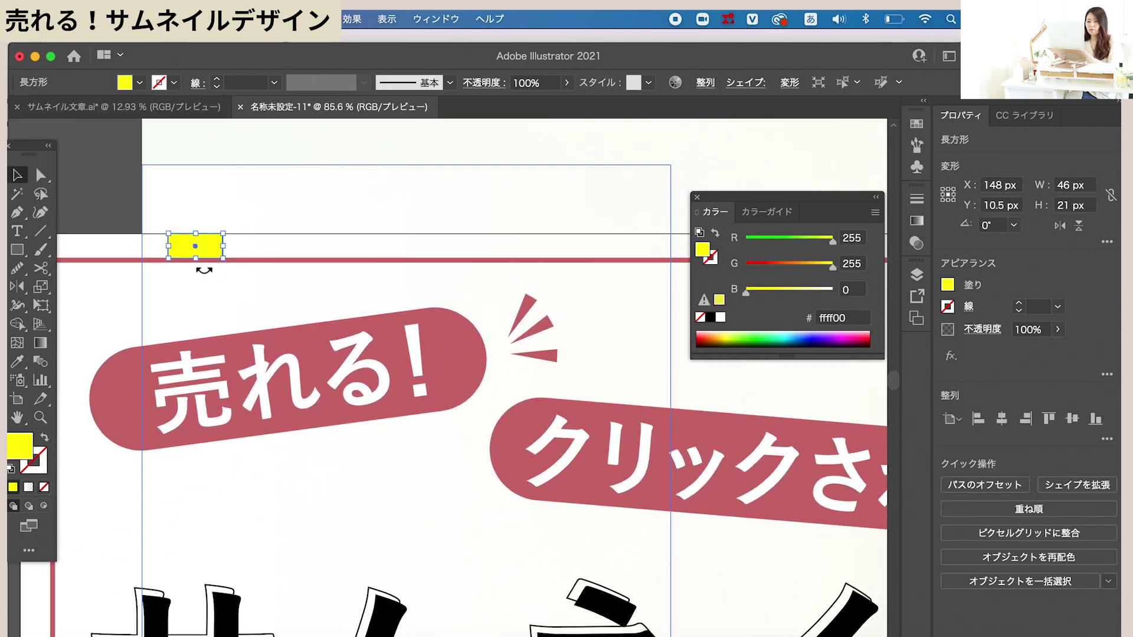
pyautogui.hscroll(-5, 203, 270)
pyautogui.moveTo(345, 227)
pyautogui.mouseDown()
pyautogui.moveTo(228, 493)
pyautogui.moveTo(180, 519)
pyautogui.mouseUp()
pyautogui.scroll(-4, 206, 515)
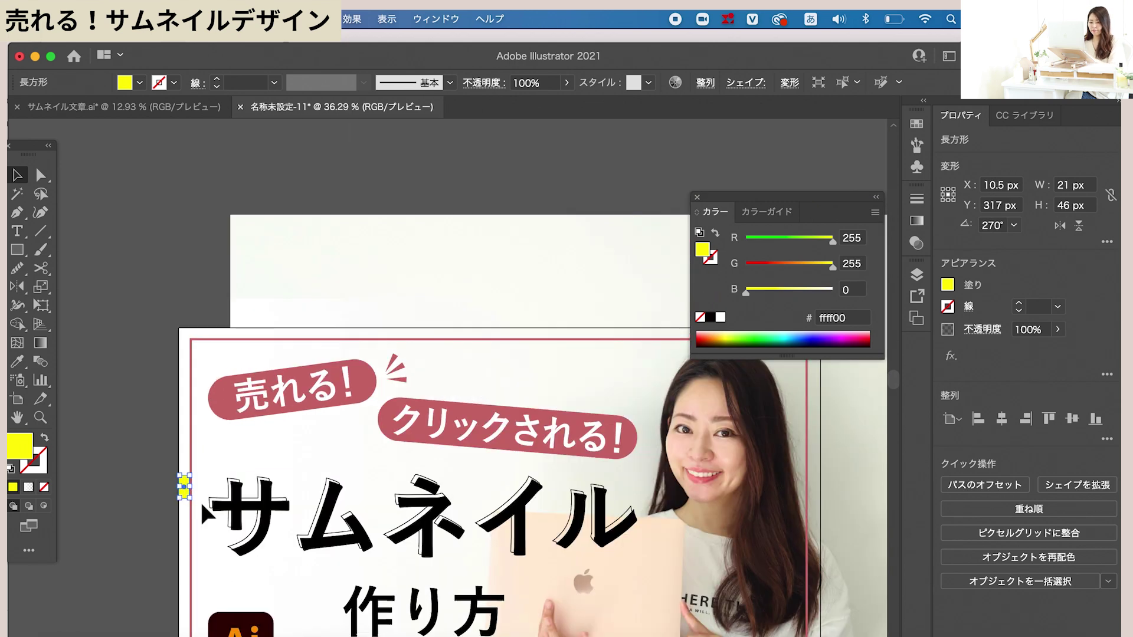
pyautogui.hscroll(2, 205, 514)
pyautogui.scroll(-1, 189, 502)
pyautogui.scroll(8, 784, 531)
pyautogui.moveTo(784, 425); pyautogui.dragTo(789, 424)
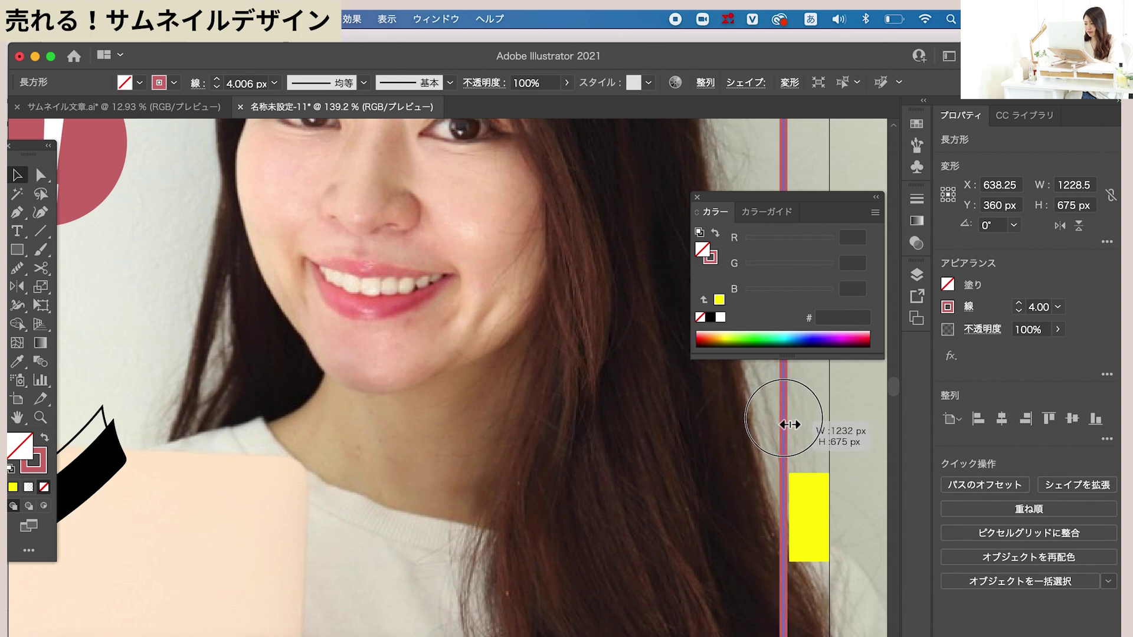
# - Raise the Ai logo about 17 px to X 124, Y 612.96 in the frame's lower-left corner
pyautogui.scroll(-7, 789, 424)
pyautogui.click(229, 514)
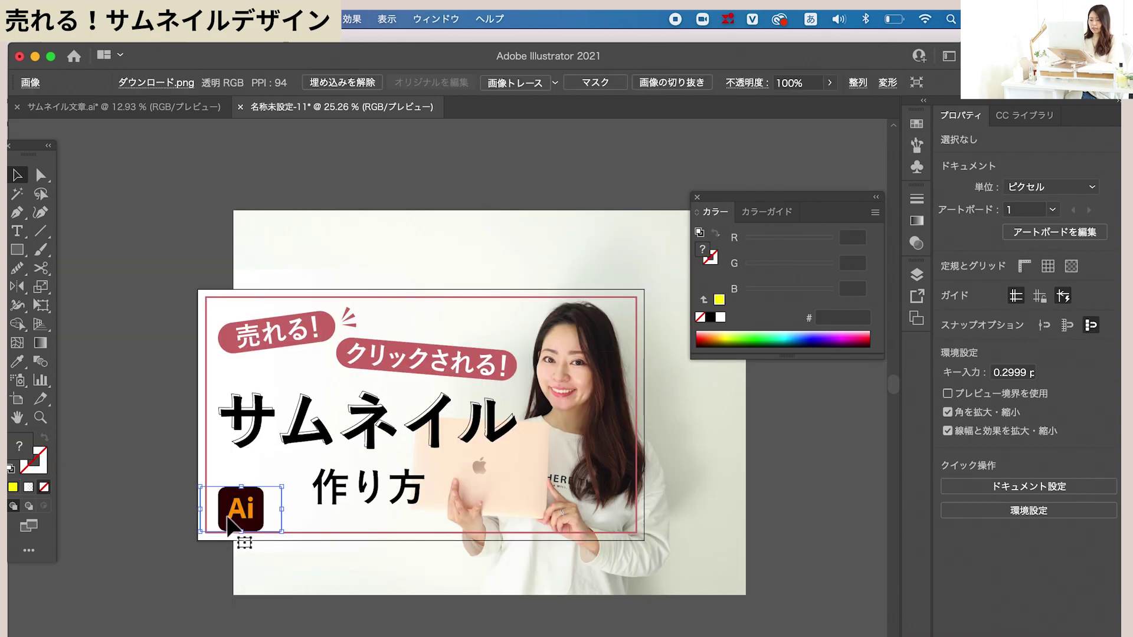
pyautogui.moveTo(228, 517); pyautogui.dragTo(224, 507)
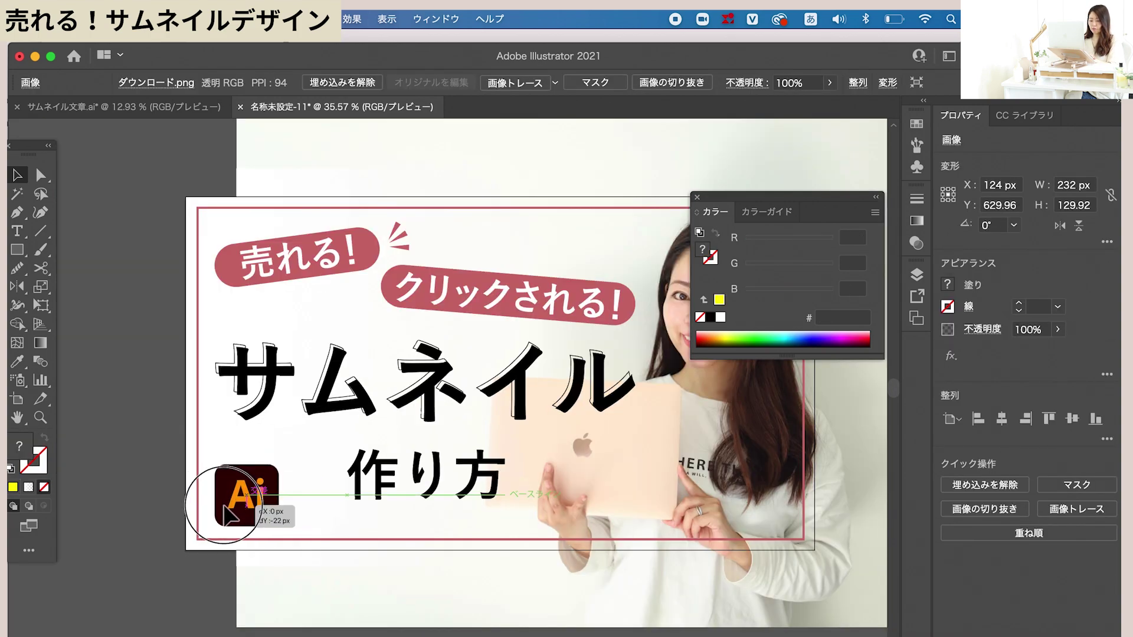
pyautogui.click(115, 492)
pyautogui.scroll(-2, 118, 495)
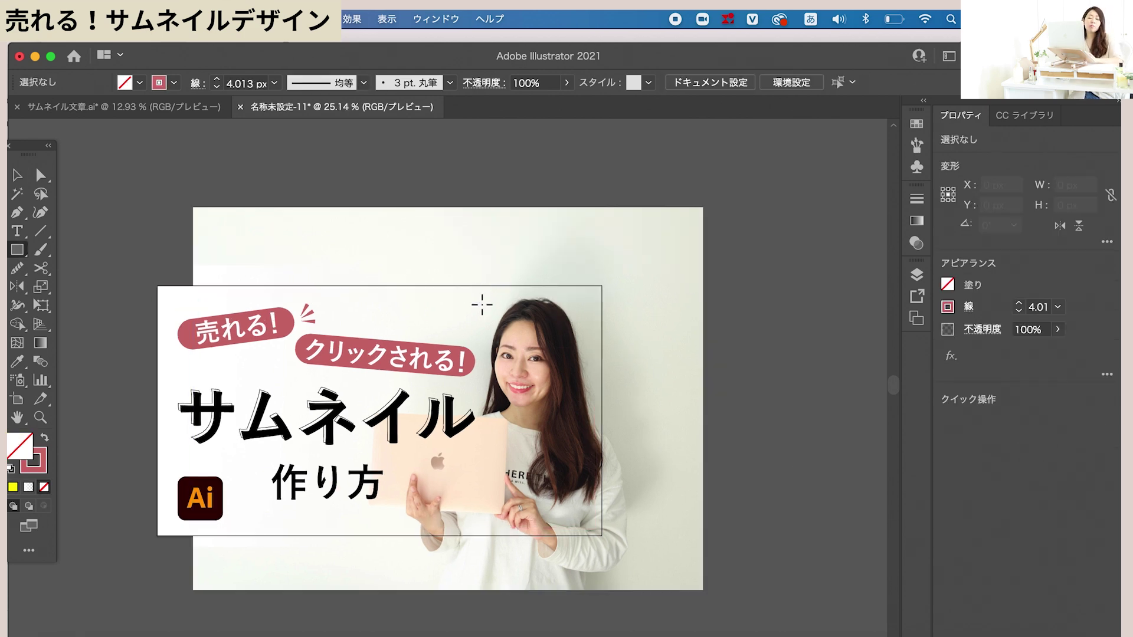
pyautogui.moveTo(157, 286); pyautogui.dragTo(607, 300)
pyautogui.hotkey('shift', 'x')
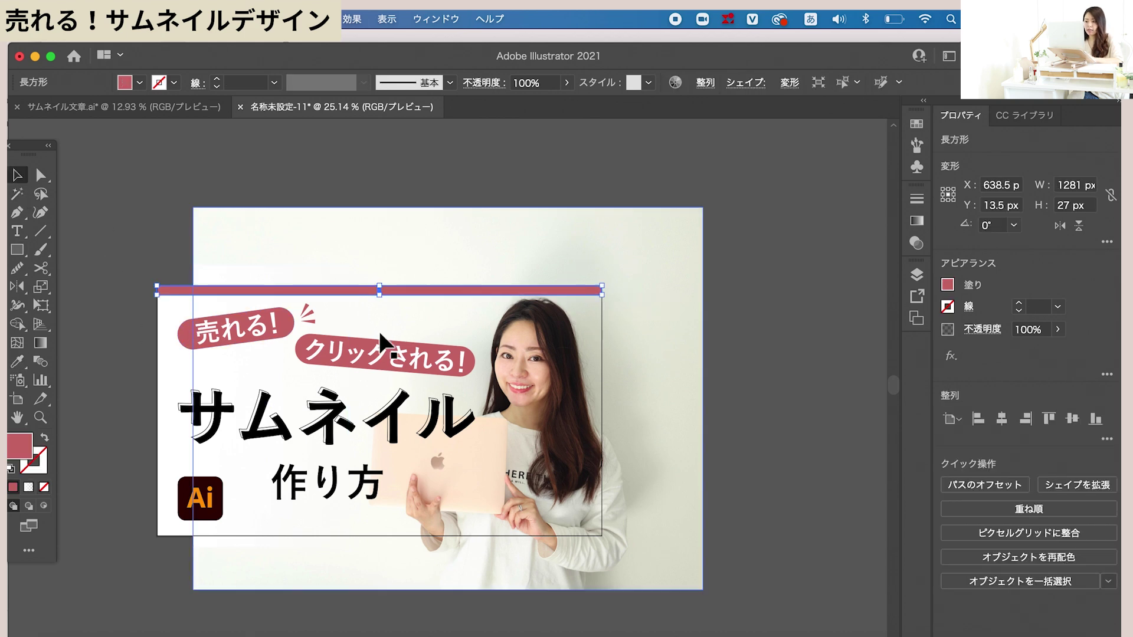
pyautogui.scroll(3, 380, 341)
pyautogui.moveTo(390, 266); pyautogui.dragTo(407, 569)
pyautogui.scroll(-2, 387, 255)
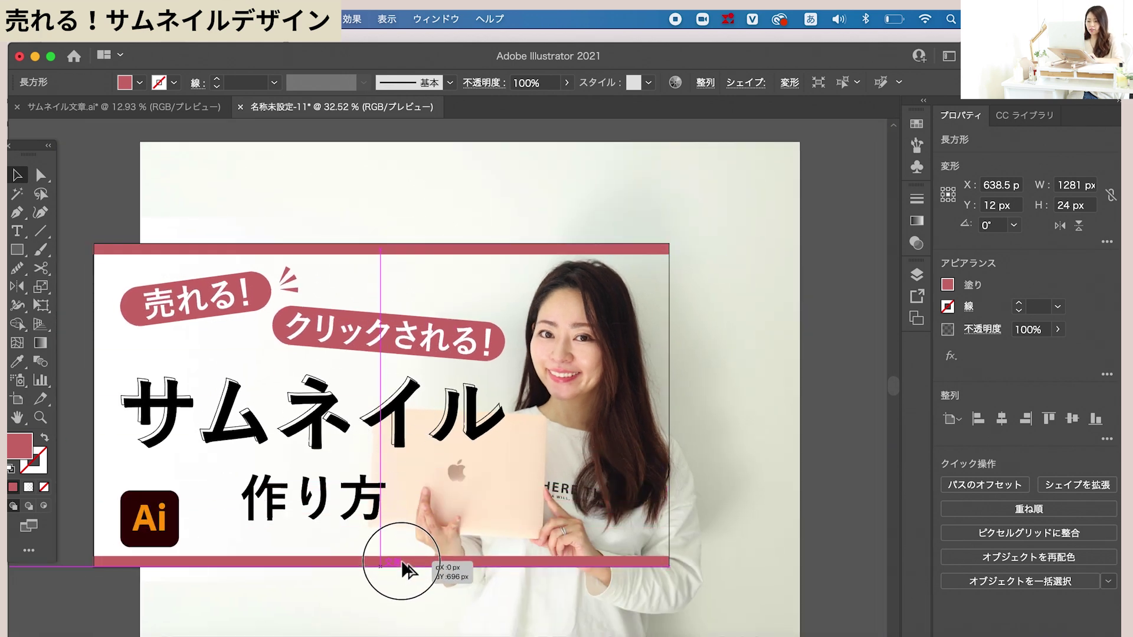
pyautogui.scroll(-1, 405, 572)
pyautogui.moveTo(518, 615); pyautogui.dragTo(533, 601)
pyautogui.moveTo(526, 519)
pyautogui.mouseDown()
pyautogui.moveTo(597, 484)
pyautogui.moveTo(177, 485)
pyautogui.mouseUp()
pyautogui.click(177, 520)
pyautogui.scroll(-1, 177, 519)
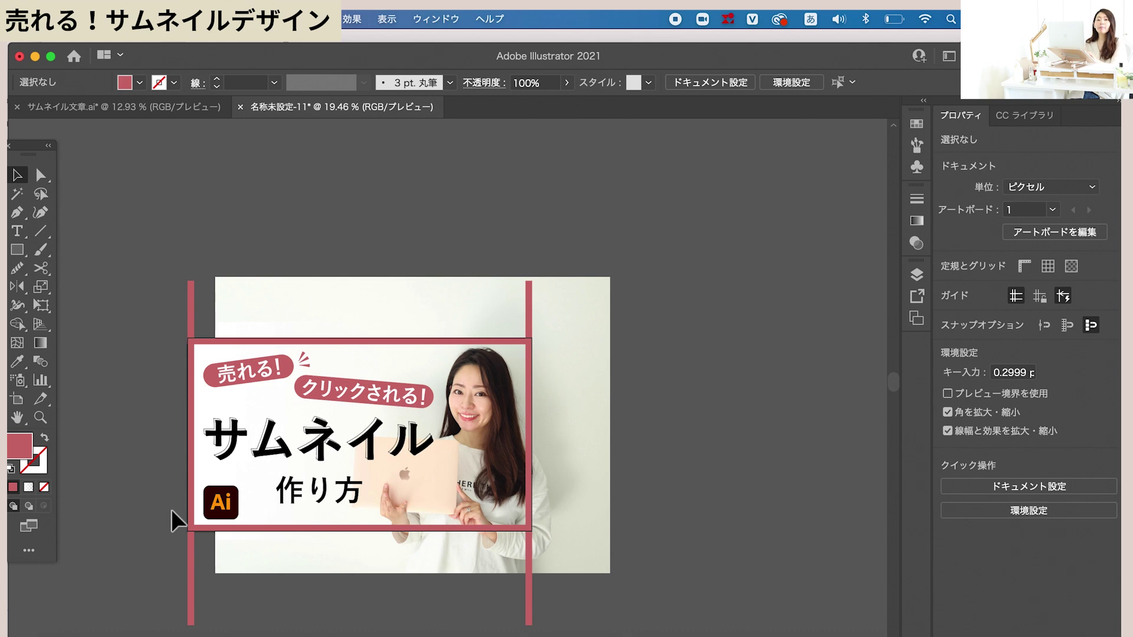
pyautogui.click(118, 19)
pyautogui.moveTo(130, 333)
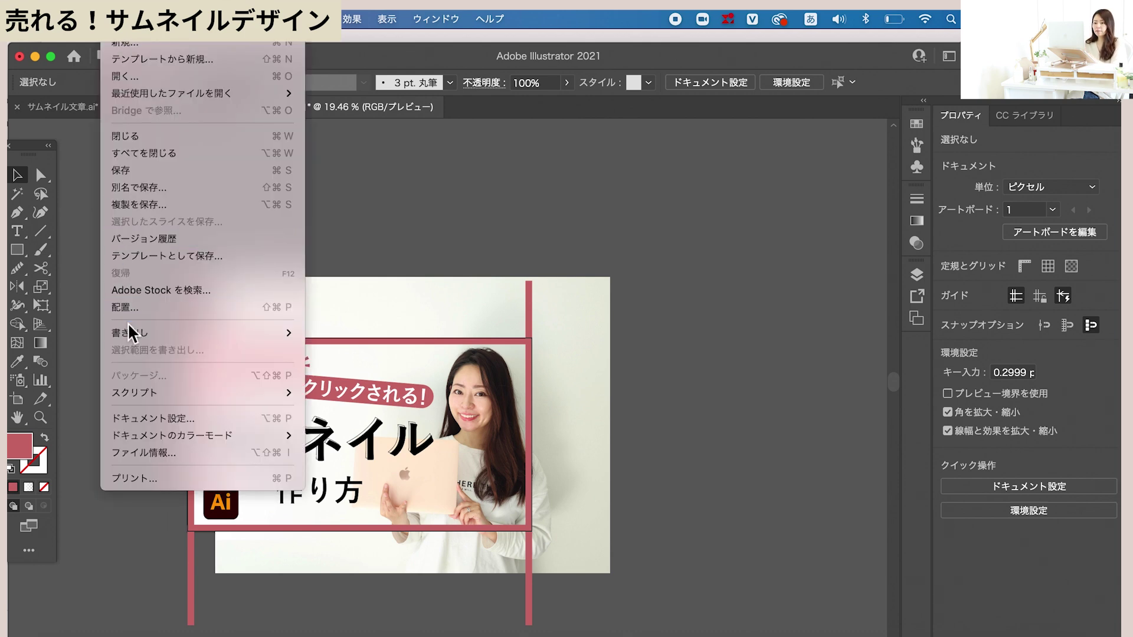
pyautogui.click(333, 368)
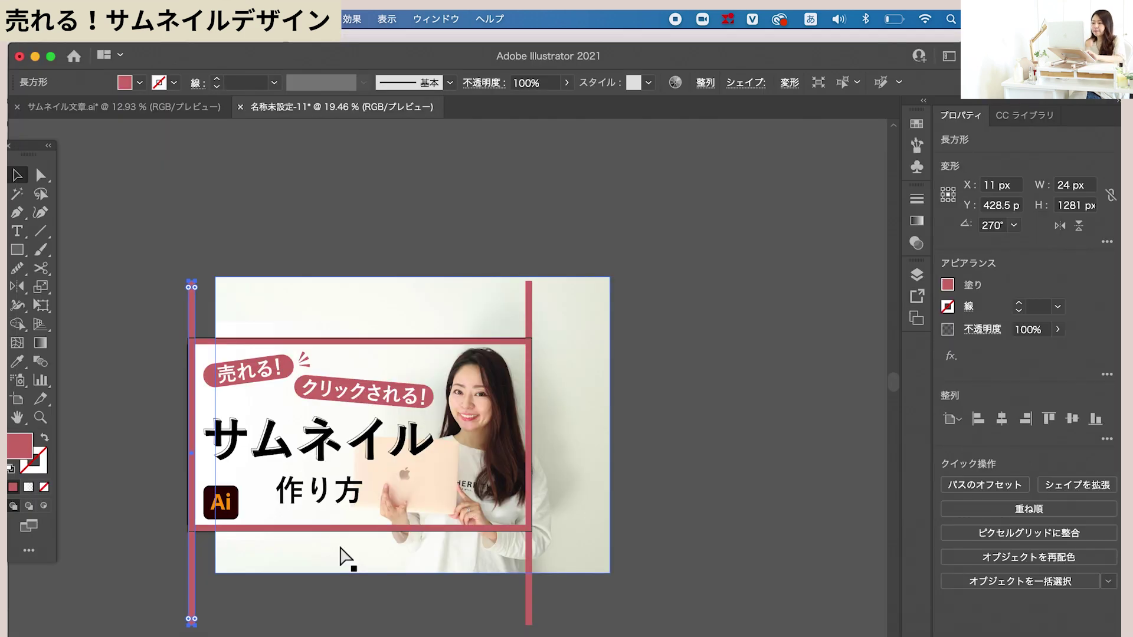
pyautogui.hotkey('ctrl', 'z')
pyautogui.hotkey('ctrl', 'z')
pyautogui.hotkey('ctrl', 'z')
pyautogui.hotkey('ctrl', 'z')
pyautogui.hotkey('ctrl', 'z')
pyautogui.hotkey('ctrl', 'z')
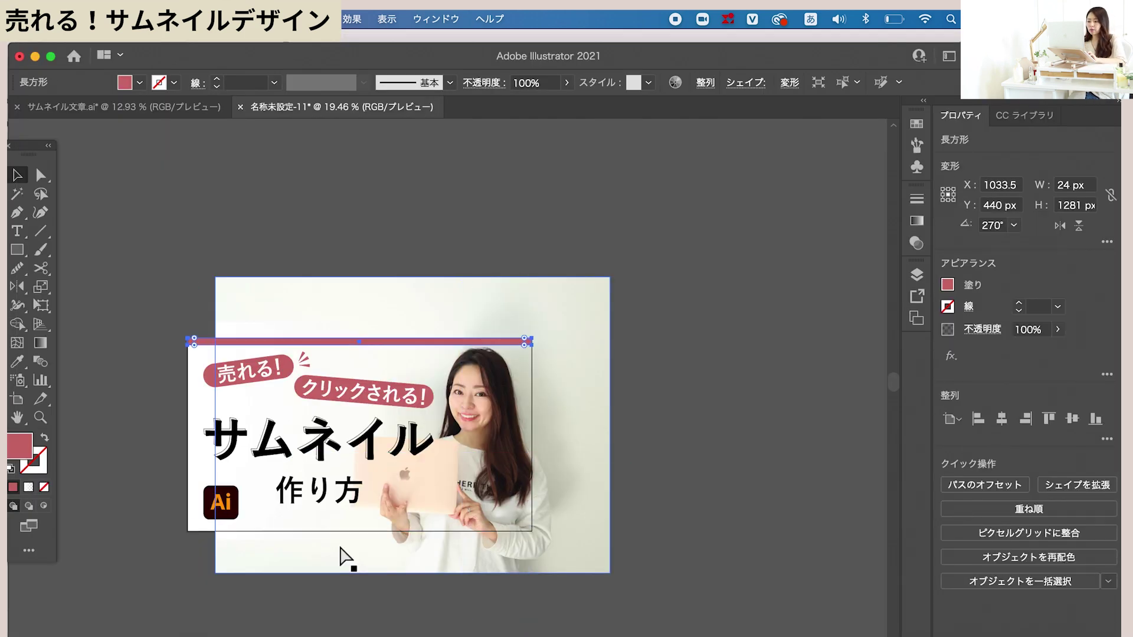
pyautogui.hotkey('ctrl', 'z')
pyautogui.hotkey('ctrl', 'z')
pyautogui.hotkey('ctrl', 'shift', 'z')
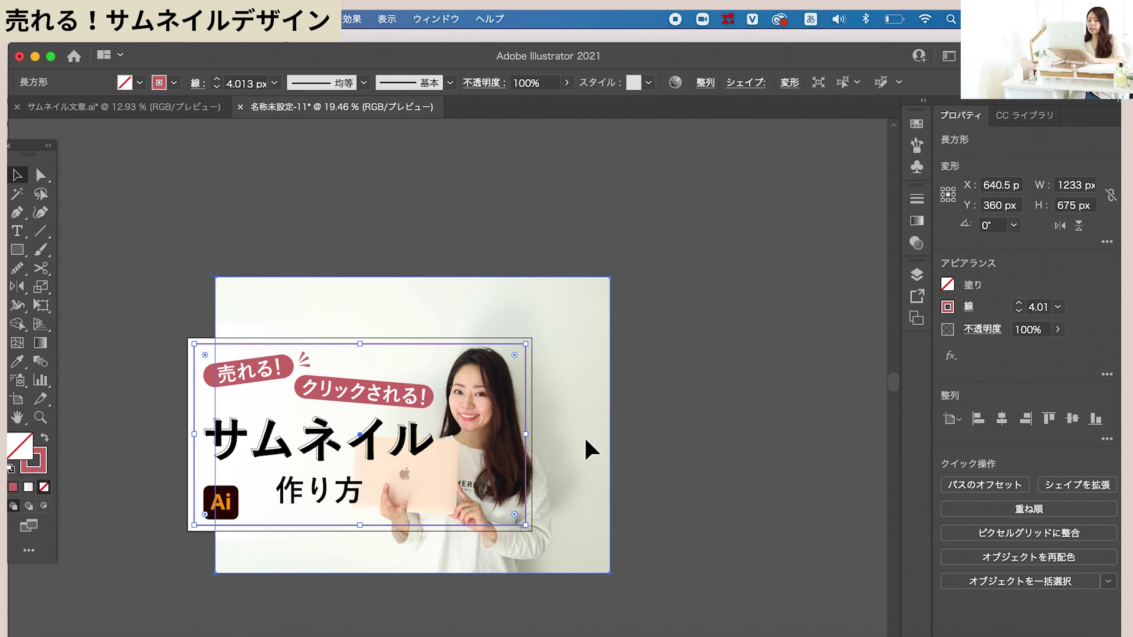
pyautogui.click(587, 466)
# - Add the text 'How to make thumbnail' below the thumbnail
pyautogui.press('t')
pyautogui.scroll(2, 291, 590)
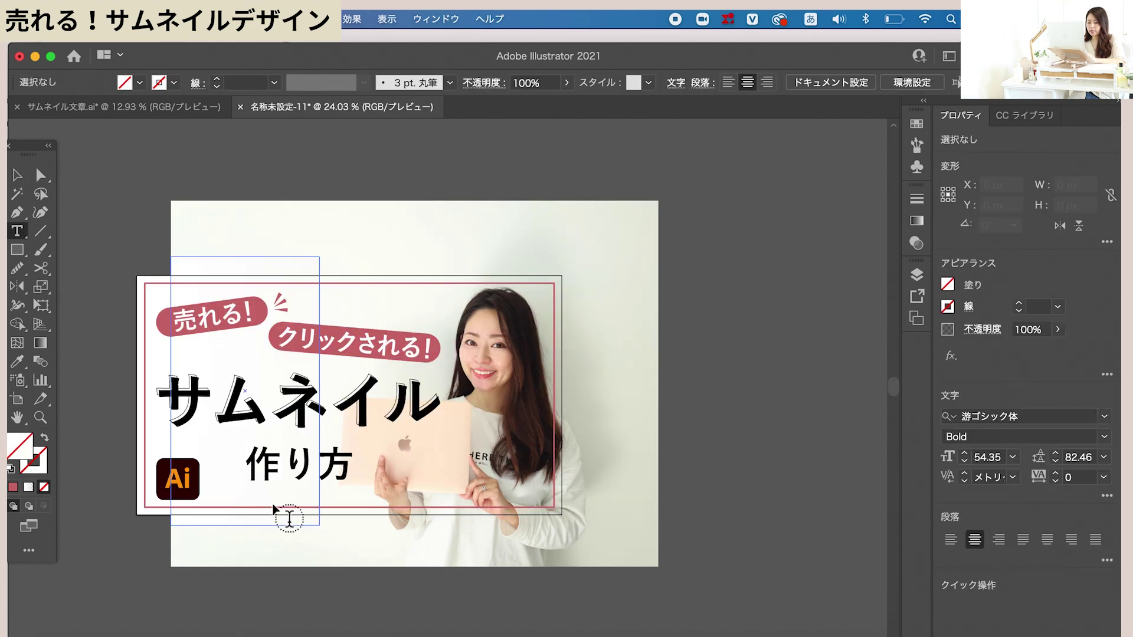
pyautogui.scroll(3, 295, 555)
pyautogui.click(295, 553)
pyautogui.write('How to make thumbnail')
pyautogui.press('Escape')
# - Set the subtitle's font to Antro Vectra
pyautogui.scroll(-2, 298, 553)
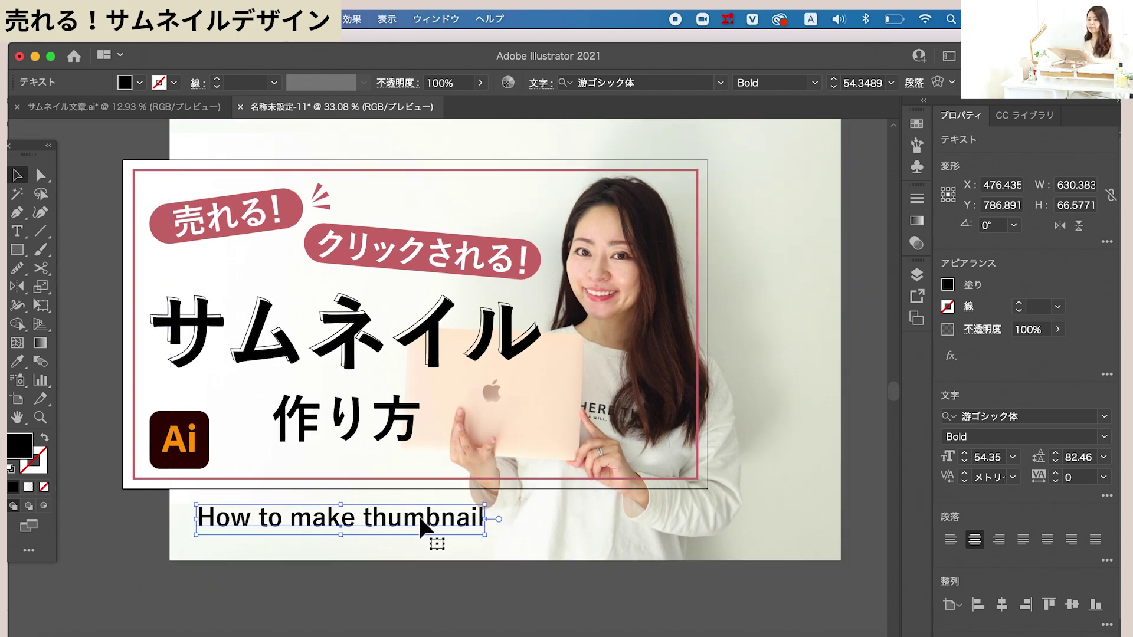
pyautogui.click(1103, 420)
pyautogui.scroll(-3, 938, 590)
pyautogui.scroll(-5, 936, 595)
pyautogui.scroll(-5, 936, 596)
pyautogui.scroll(-5, 936, 599)
pyautogui.scroll(-5, 936, 602)
pyautogui.scroll(-5, 935, 602)
pyautogui.click(936, 602)
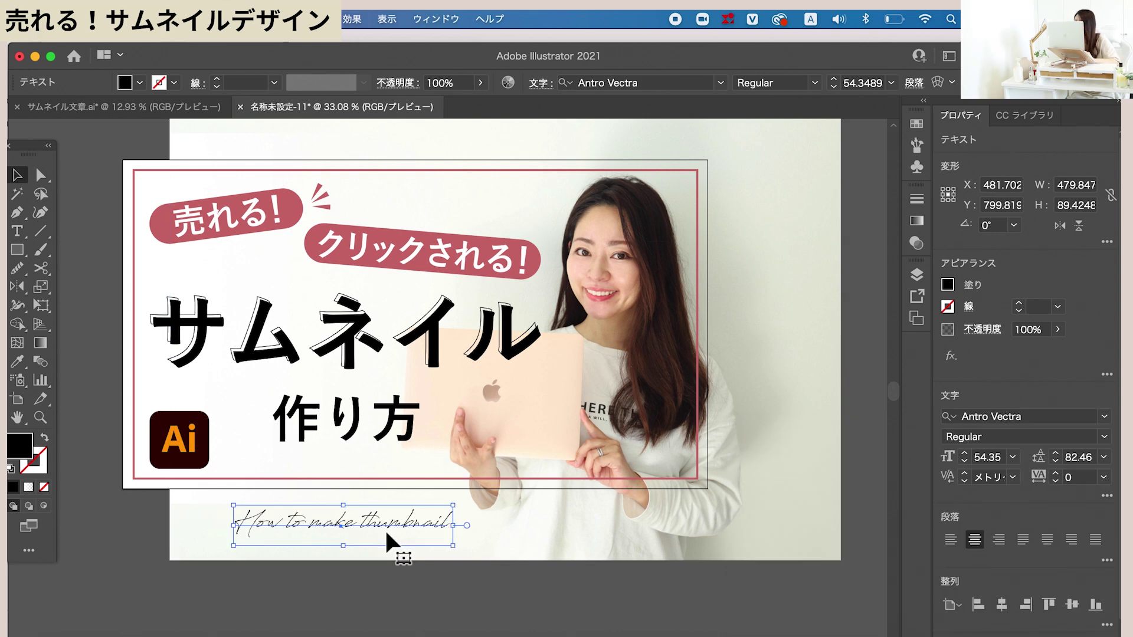
# - Shrink the subtitle, tilt it about 7.6°, and place it beneath 作り方
pyautogui.moveTo(441, 527)
pyautogui.mouseDown()
pyautogui.moveTo(511, 461)
pyautogui.moveTo(466, 460)
pyautogui.mouseUp()
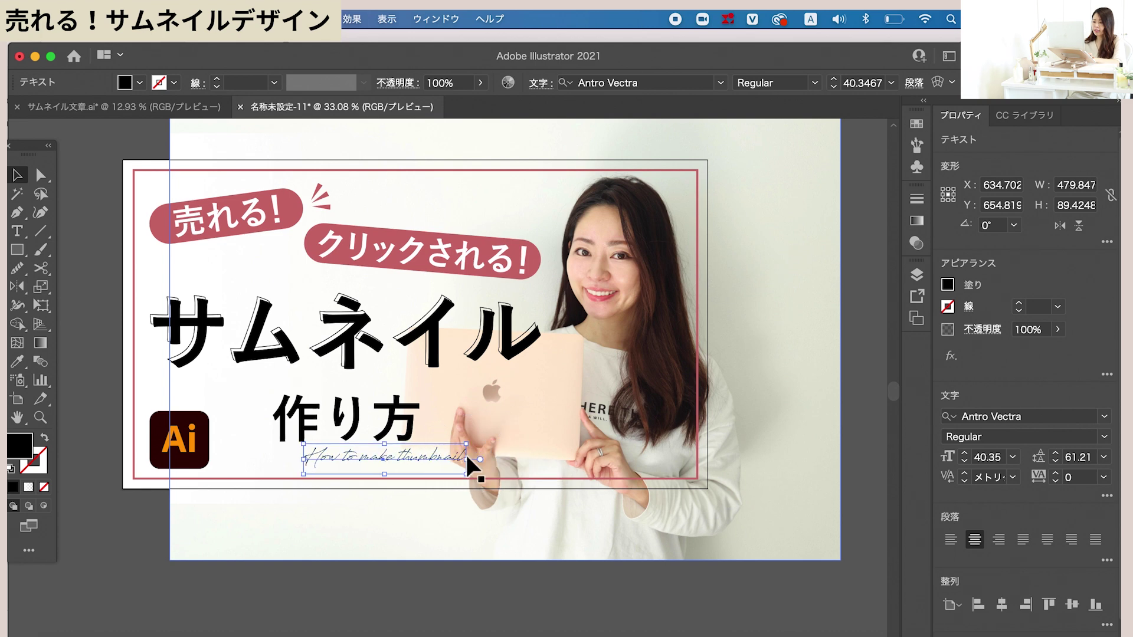
pyautogui.moveTo(478, 477); pyautogui.dragTo(472, 465)
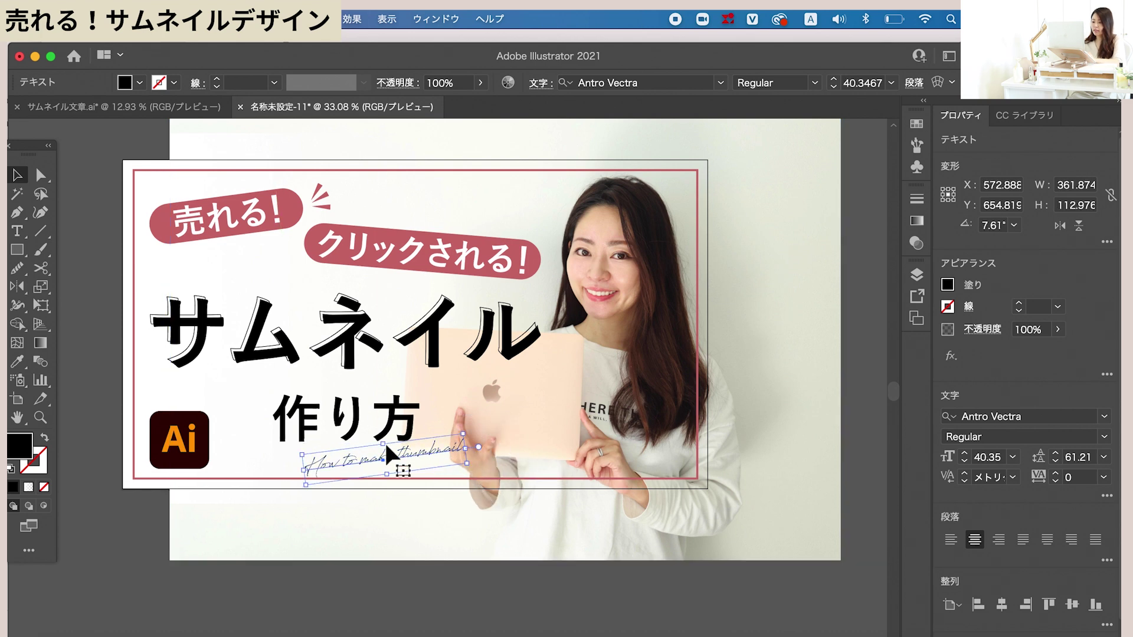
pyautogui.click(353, 449)
pyautogui.moveTo(349, 470); pyautogui.dragTo(366, 461)
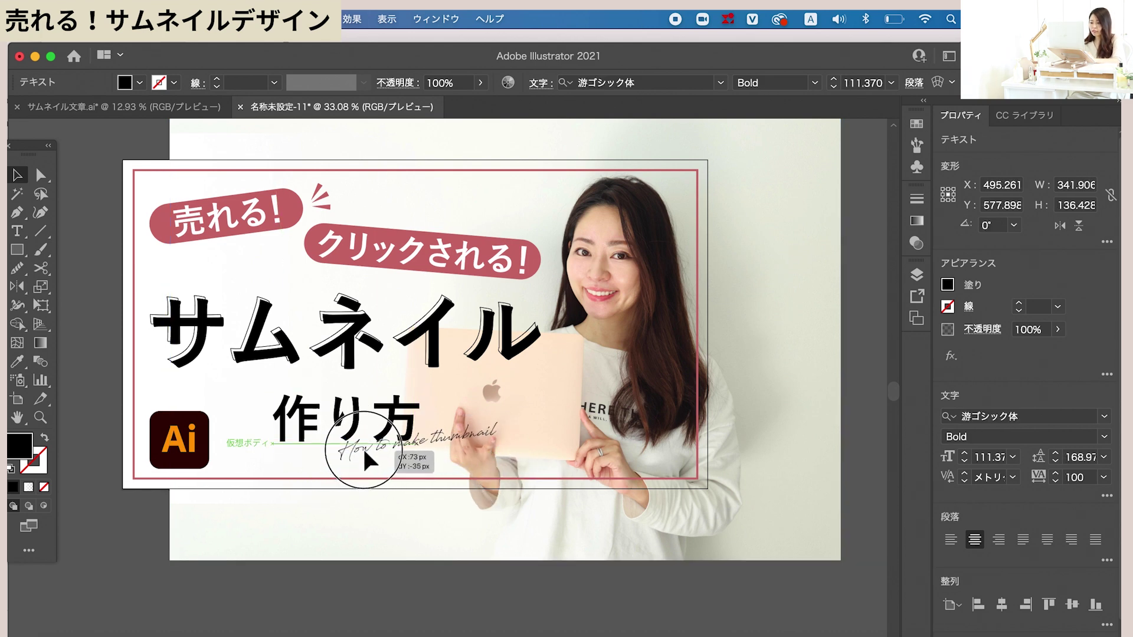
pyautogui.click(309, 587)
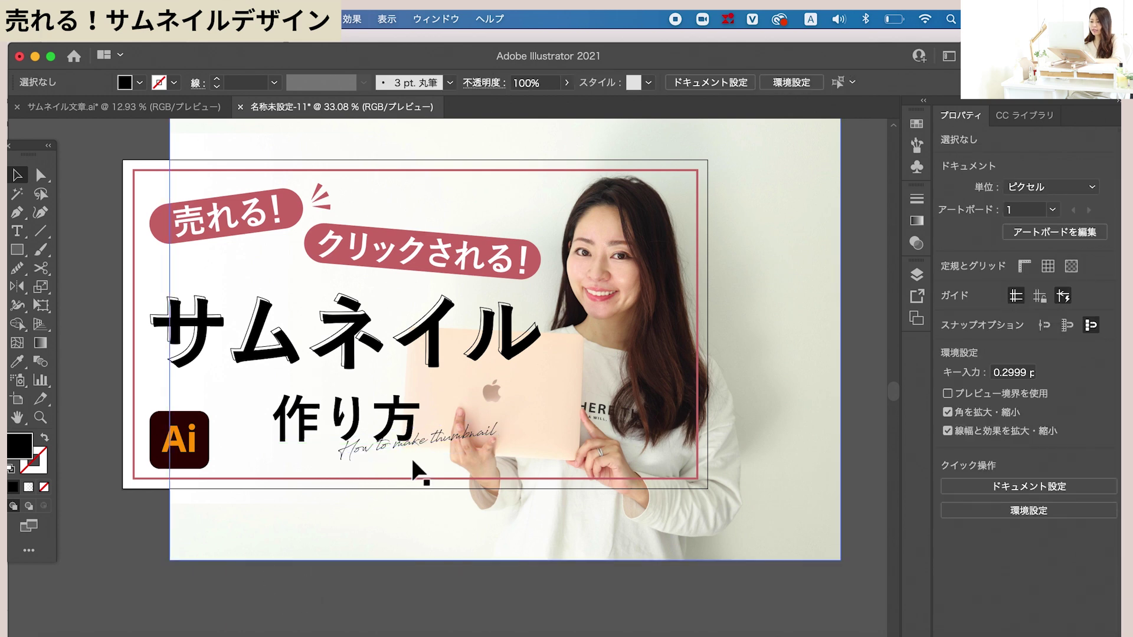
# - Review the layout by selecting and deselecting the background photo and script subtitle
pyautogui.scroll(-2, 420, 542)
pyautogui.click(441, 545)
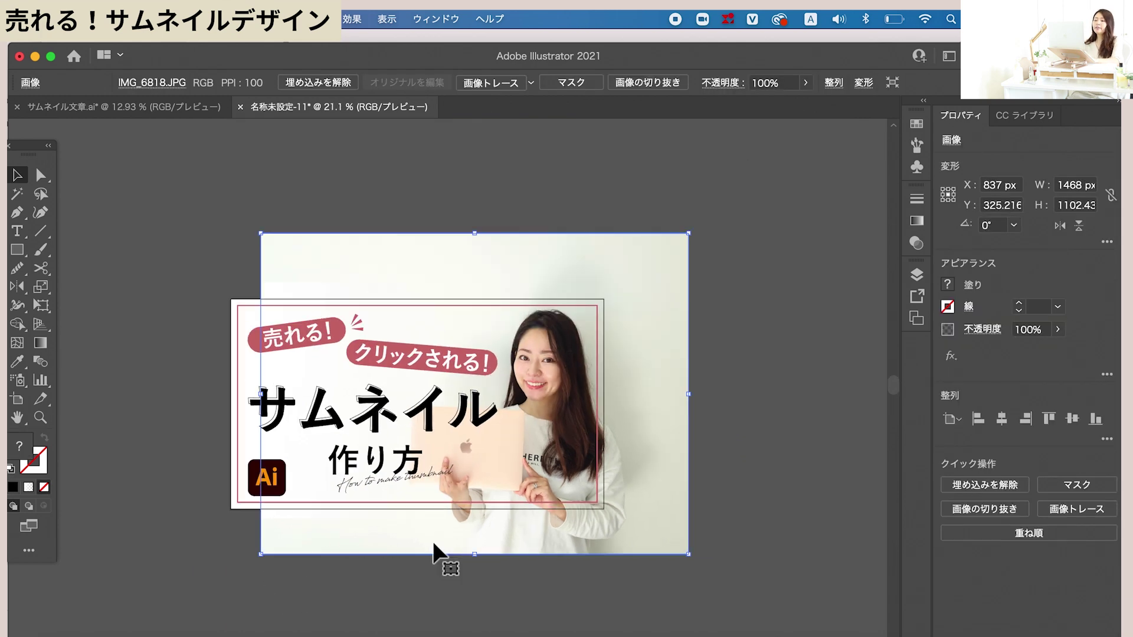
pyautogui.click(348, 602)
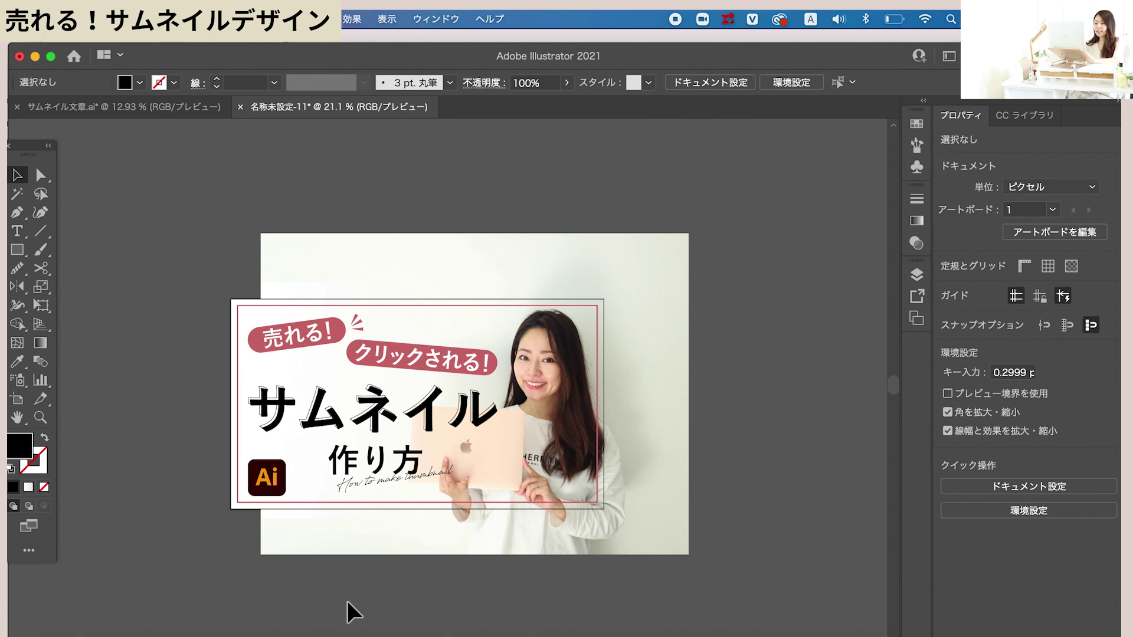
pyautogui.scroll(1, 405, 557)
pyautogui.click(353, 479)
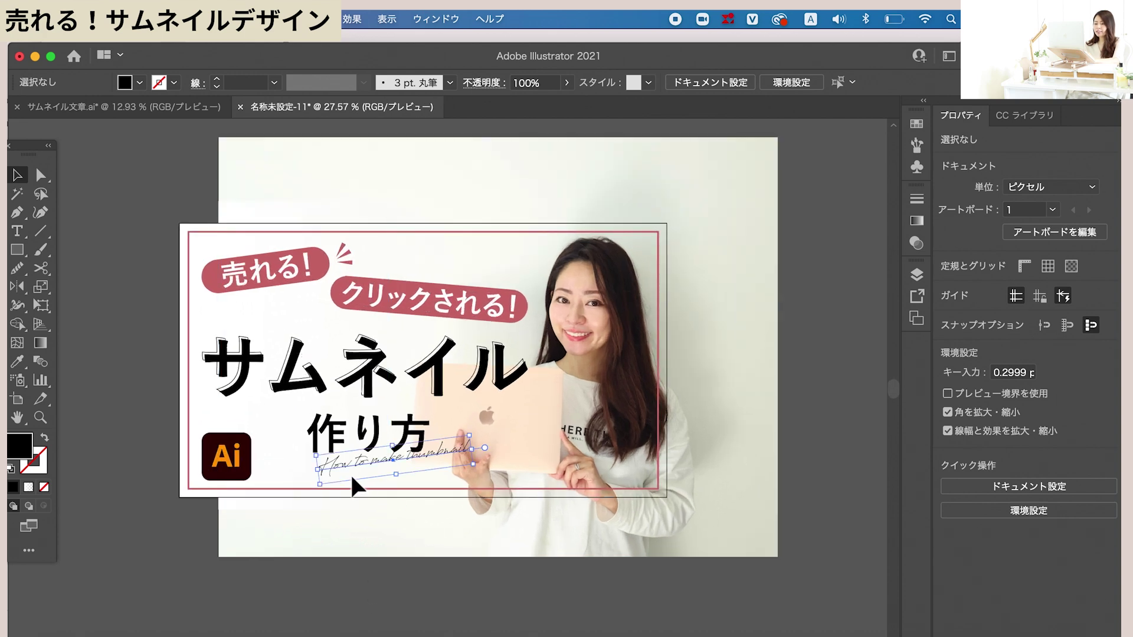
pyautogui.click(462, 581)
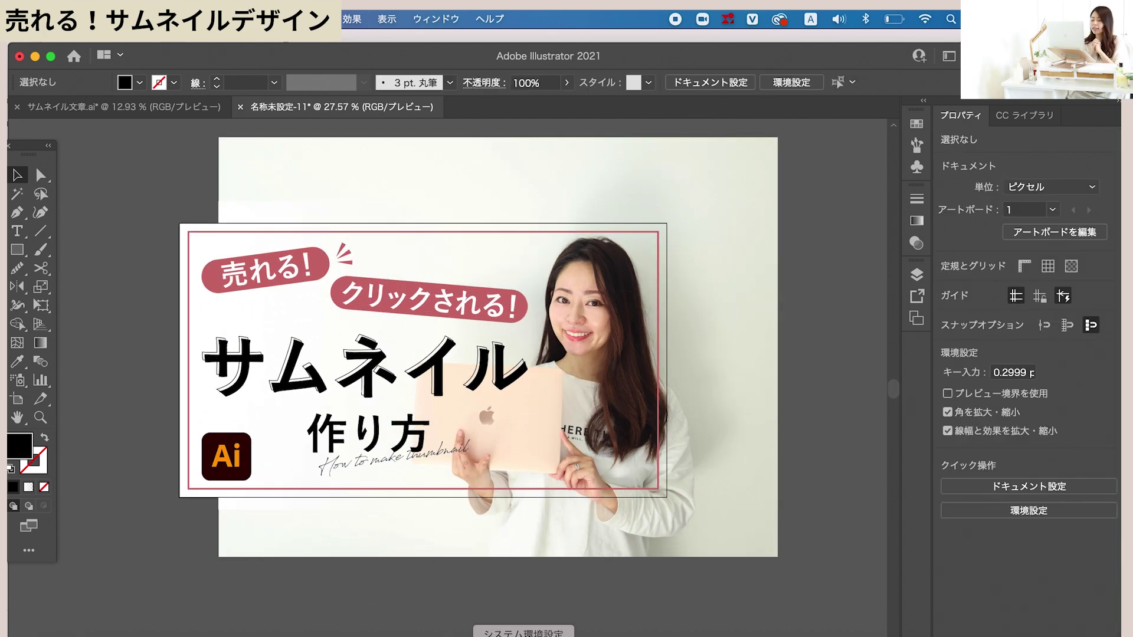
# - Export via Save for Web (Legacy) as a 1280×720 JPEG at 100% quality
pyautogui.click(132, 18)
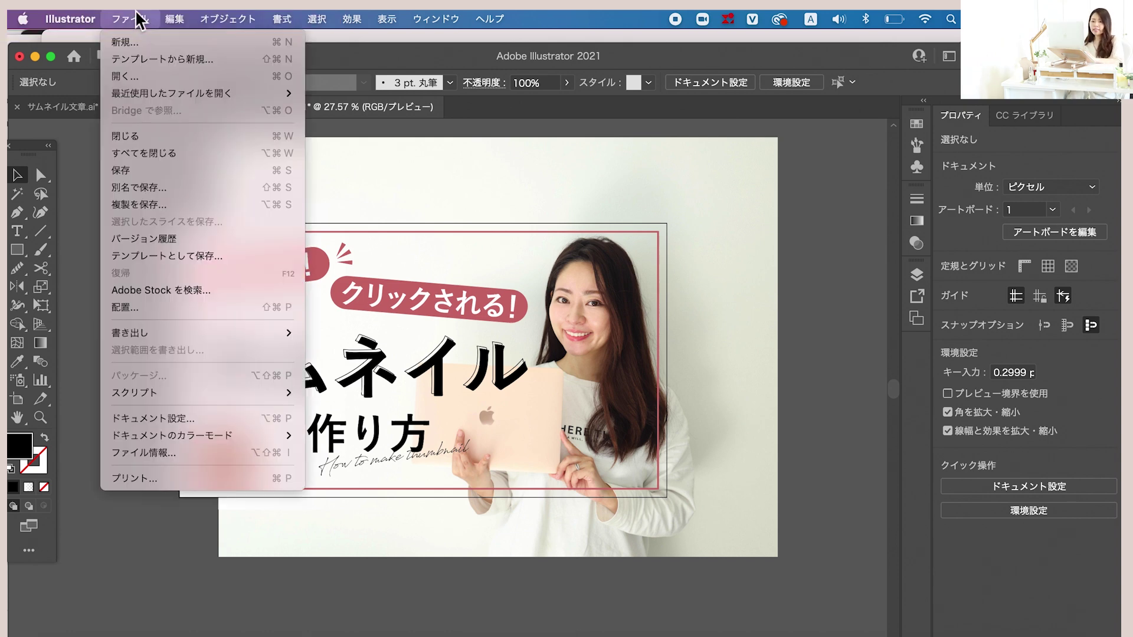
pyautogui.moveTo(130, 332)
pyautogui.click(390, 367)
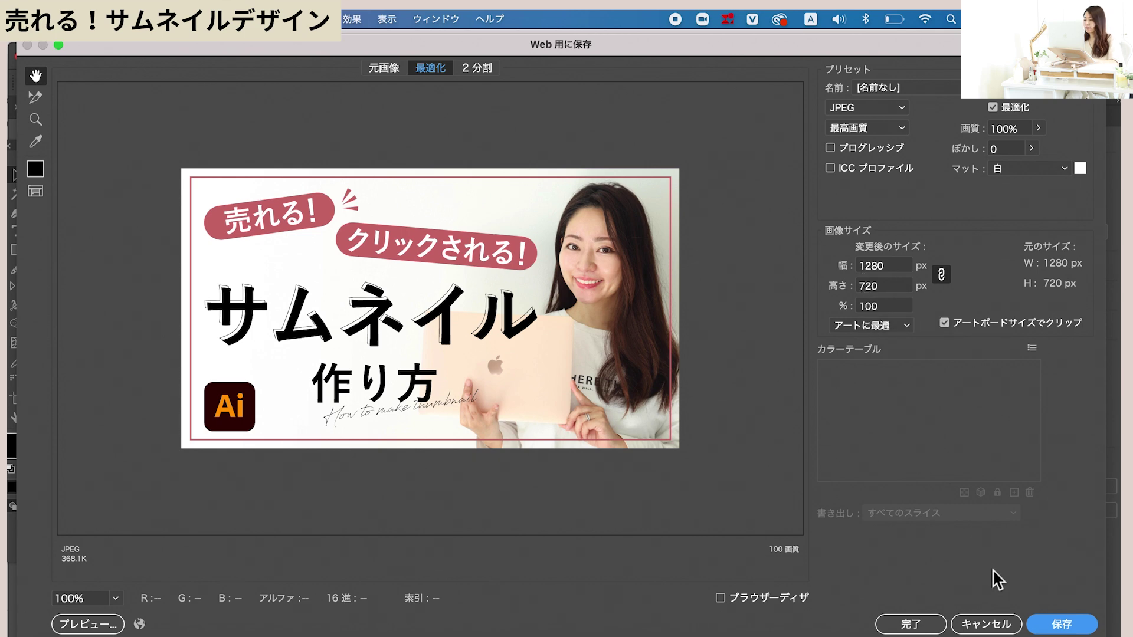
pyautogui.click(1048, 624)
# - Name the file サムネイル.jpg in the サムネ folder and save it
pyautogui.write('m')
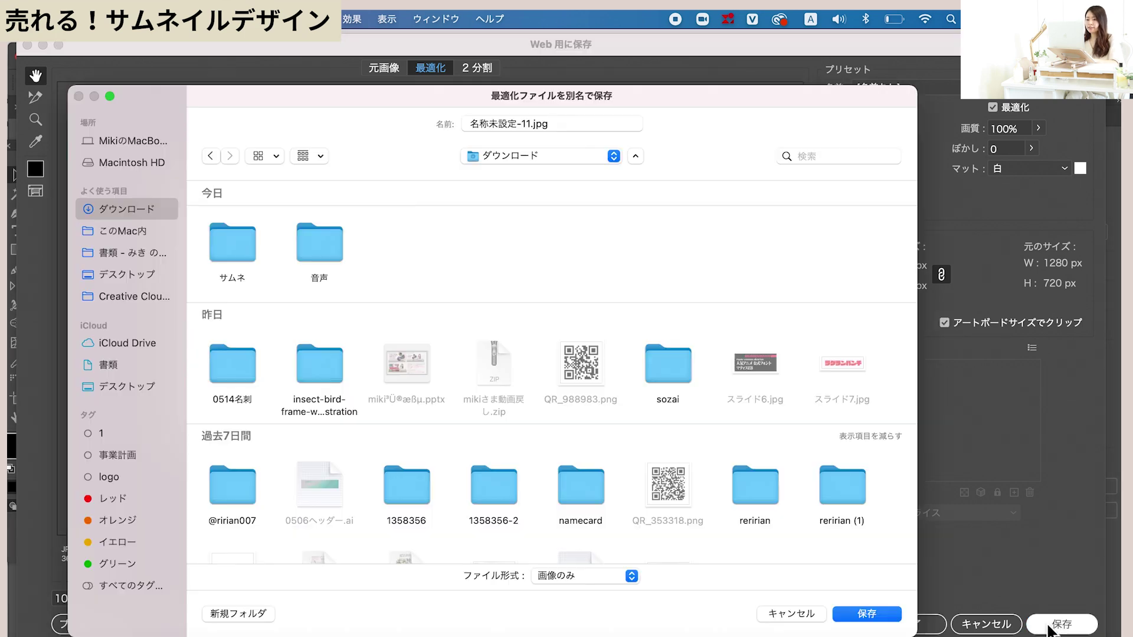
pyautogui.write('ne')
pyautogui.press('BackSpace')
pyautogui.press('BackSpace')
pyautogui.press('BackSpace')
pyautogui.write('s')
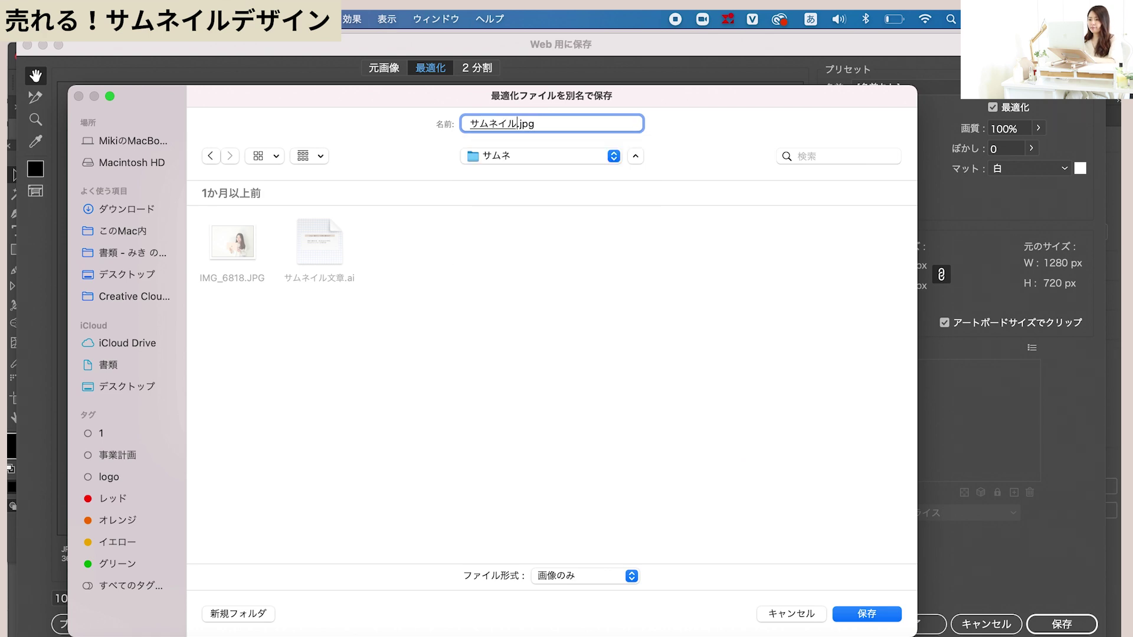
pyautogui.press('Return')
pyautogui.press('Return')
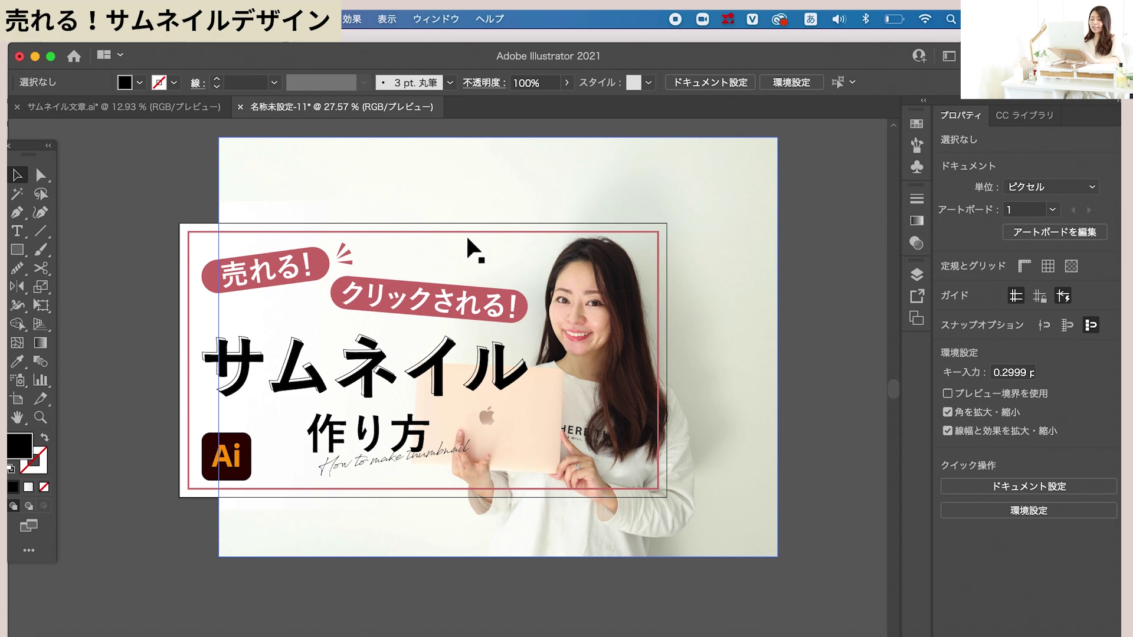